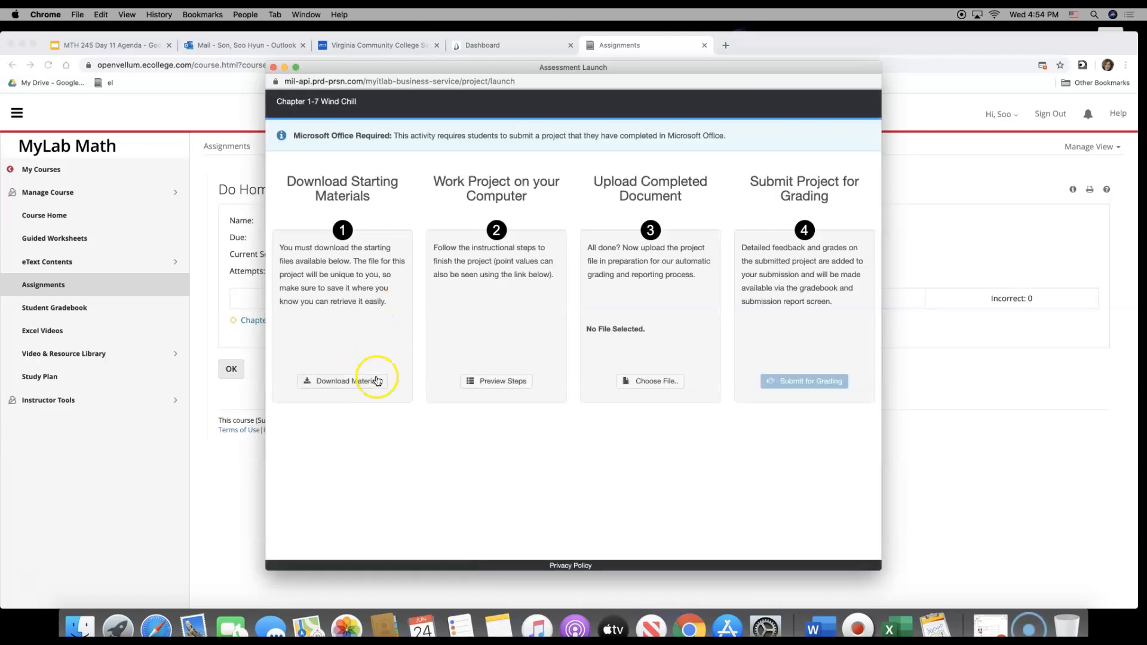
# Download the Chapter 1-7 Wind Chill start workbook from the starting materials and open it in Excel in an enlarged window
pyautogui.click(377, 380)
pyautogui.click(704, 331)
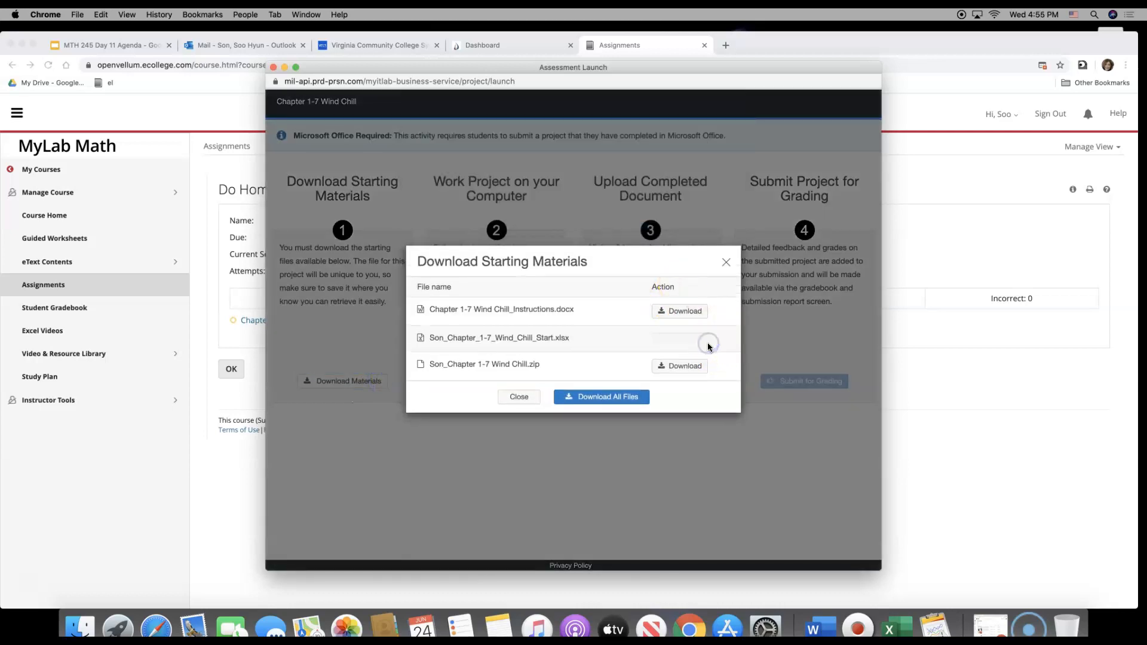
pyautogui.click(343, 555)
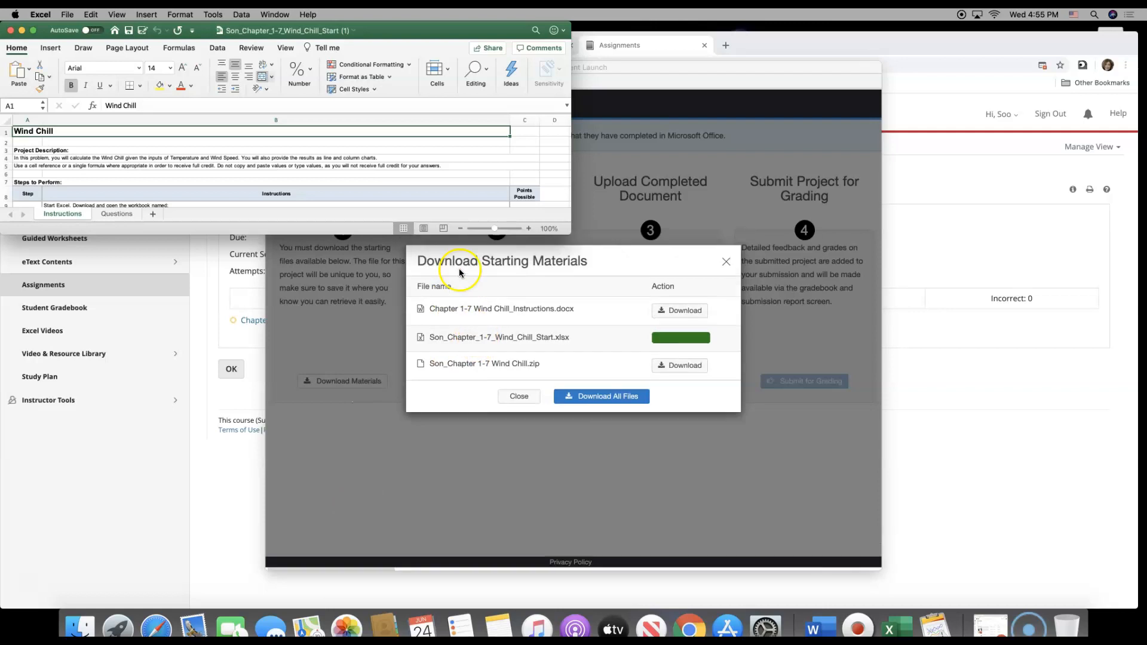
pyautogui.moveTo(568, 229); pyautogui.dragTo(1001, 499)
pyautogui.moveTo(1041, 560); pyautogui.dragTo(1124, 595)
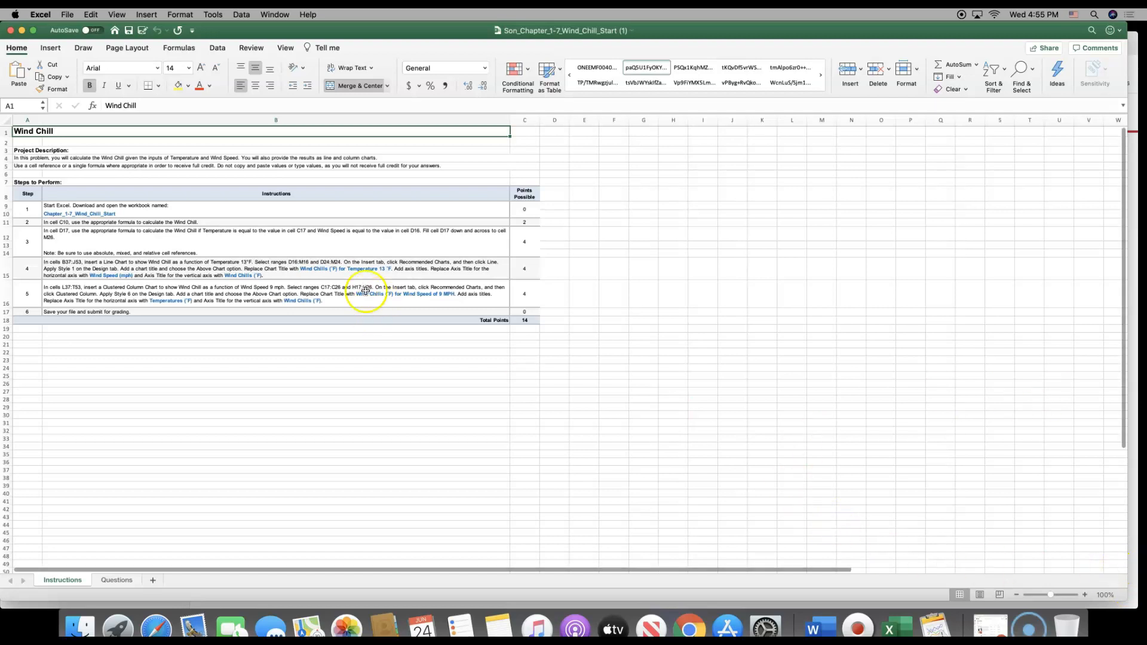
# Shade the step 1 number cell A9 on the Instructions sheet with light orange
pyautogui.scroll(5, 159, 167)
pyautogui.click(162, 189)
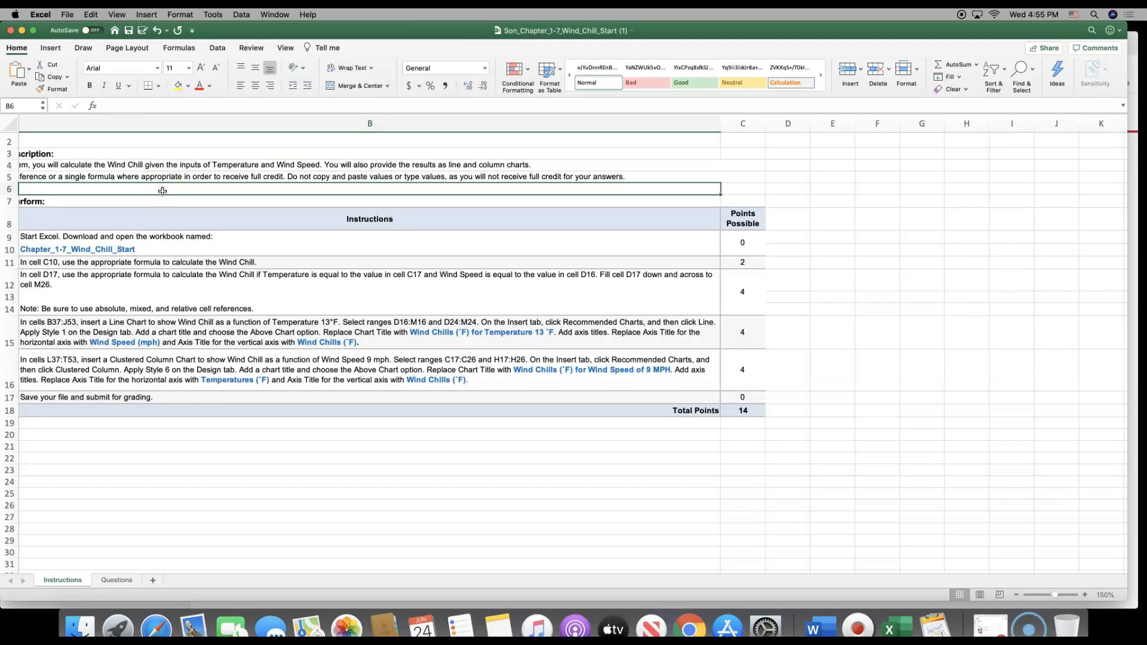
pyautogui.press('Left')
pyautogui.press('Down')
pyautogui.press('Down')
pyautogui.press('Down')
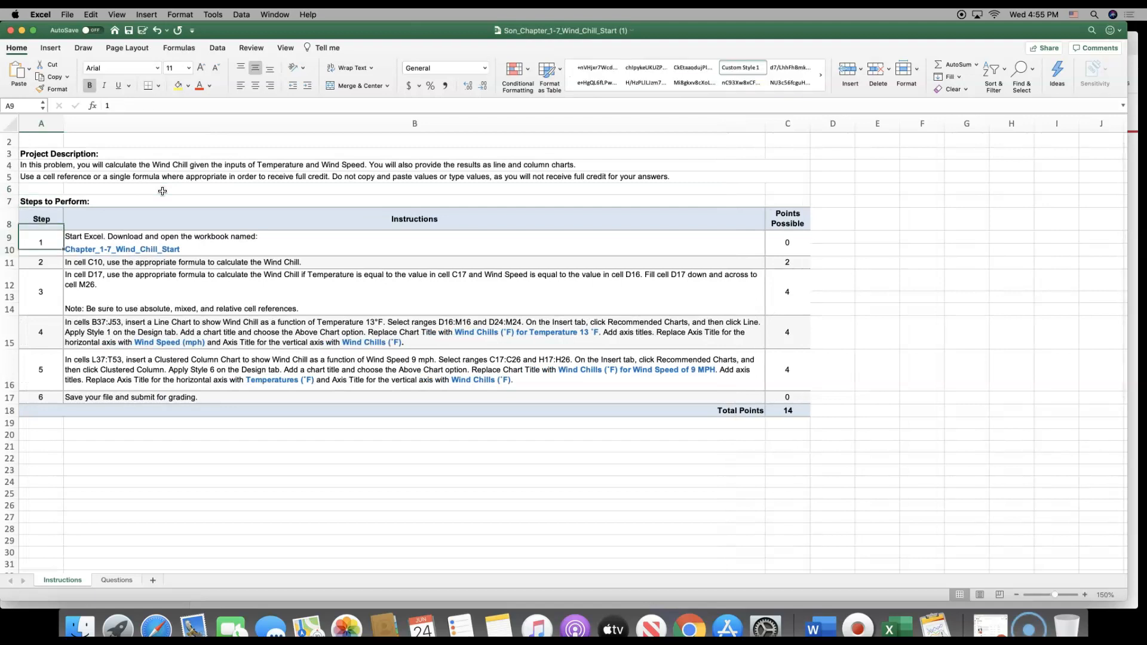
pyautogui.click(188, 85)
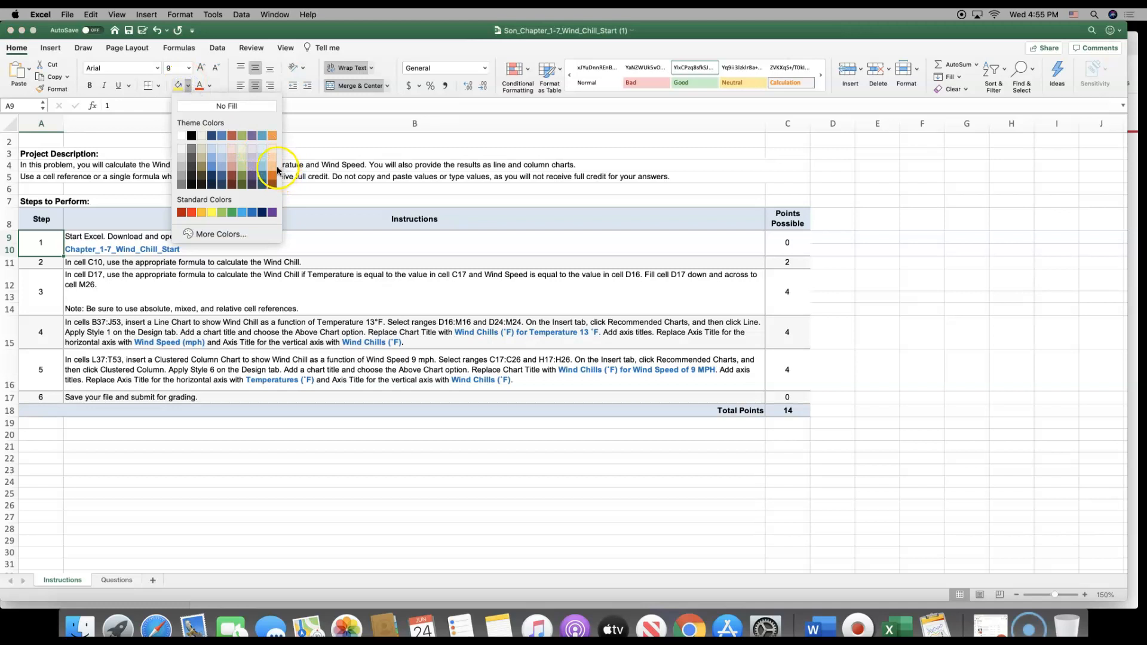
pyautogui.click(273, 164)
pyautogui.click(178, 85)
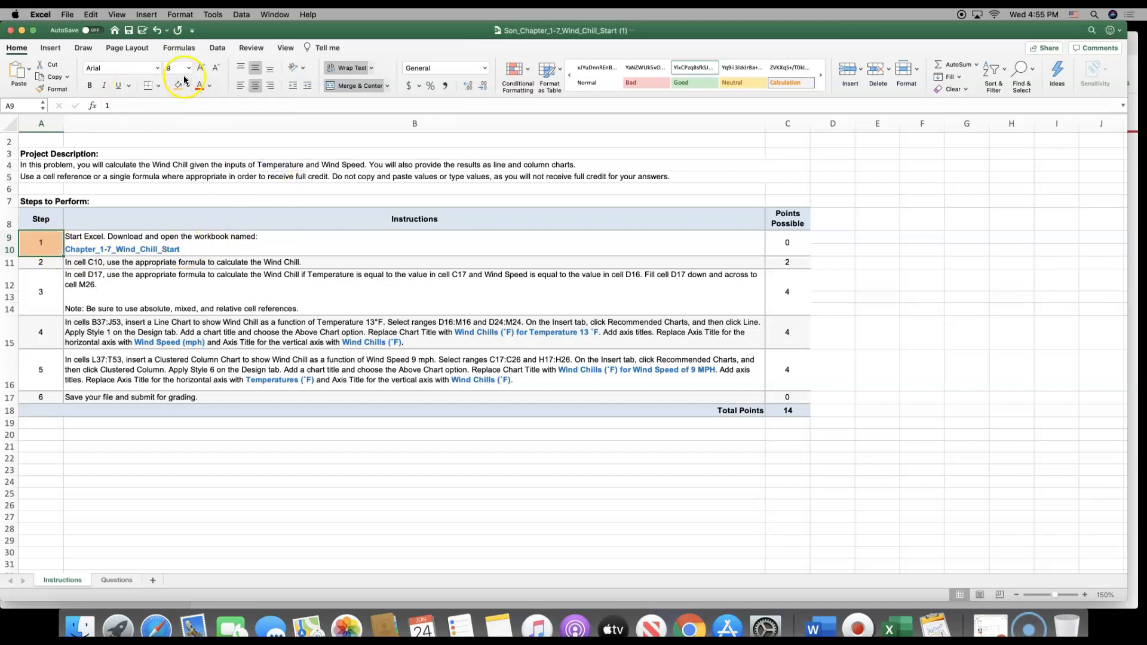
# On the Questions sheet, fill the text box containing the wind chill formula with yellow
pyautogui.click(74, 265)
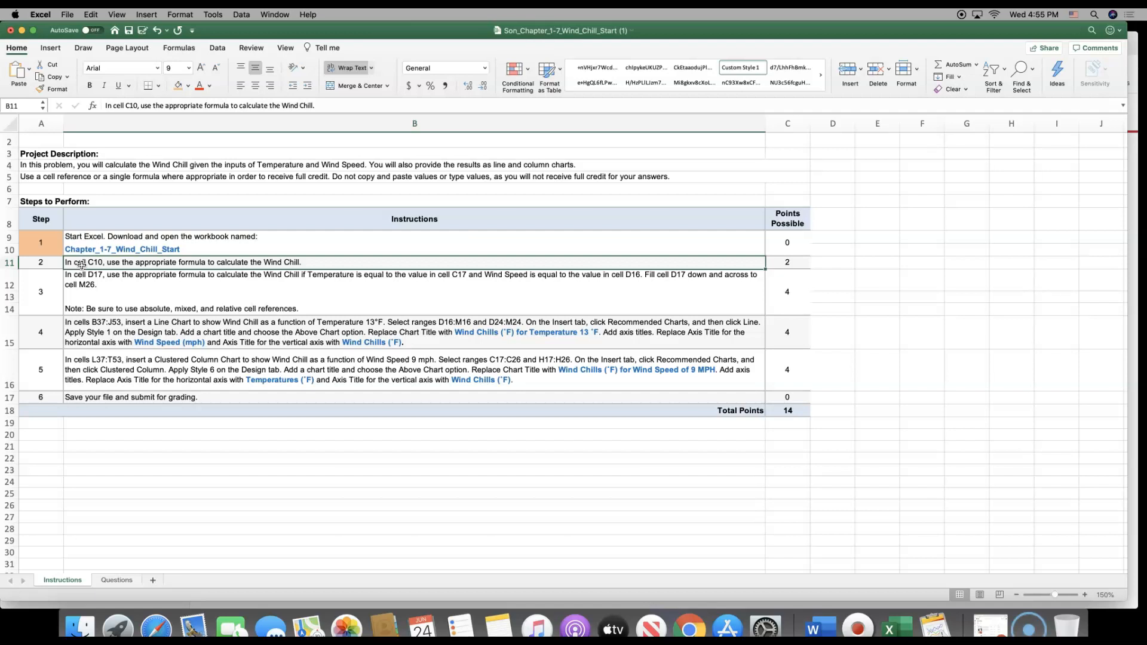
pyautogui.click(112, 583)
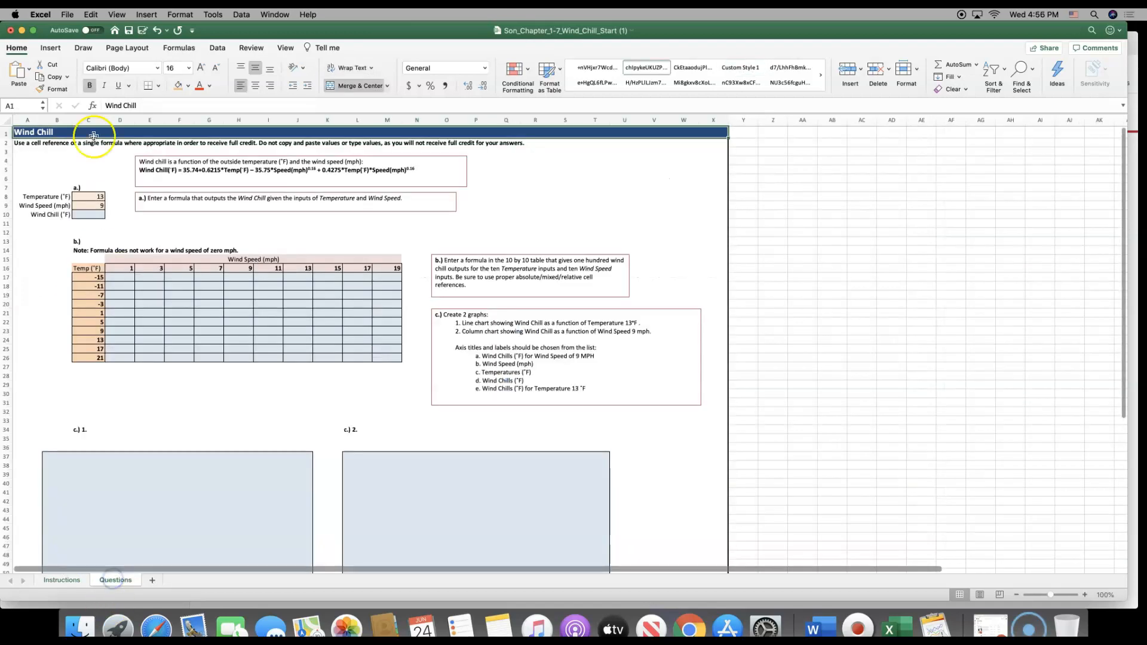
pyautogui.click(99, 213)
pyautogui.doubleClick(99, 213)
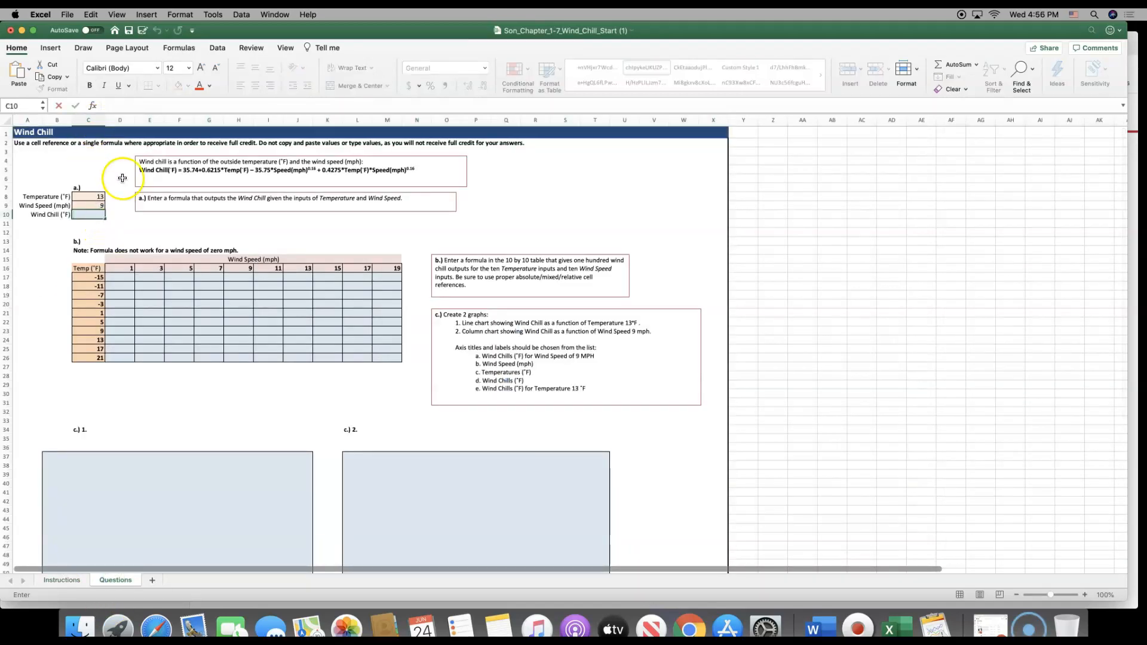
pyautogui.moveTo(136, 172); pyautogui.dragTo(425, 170)
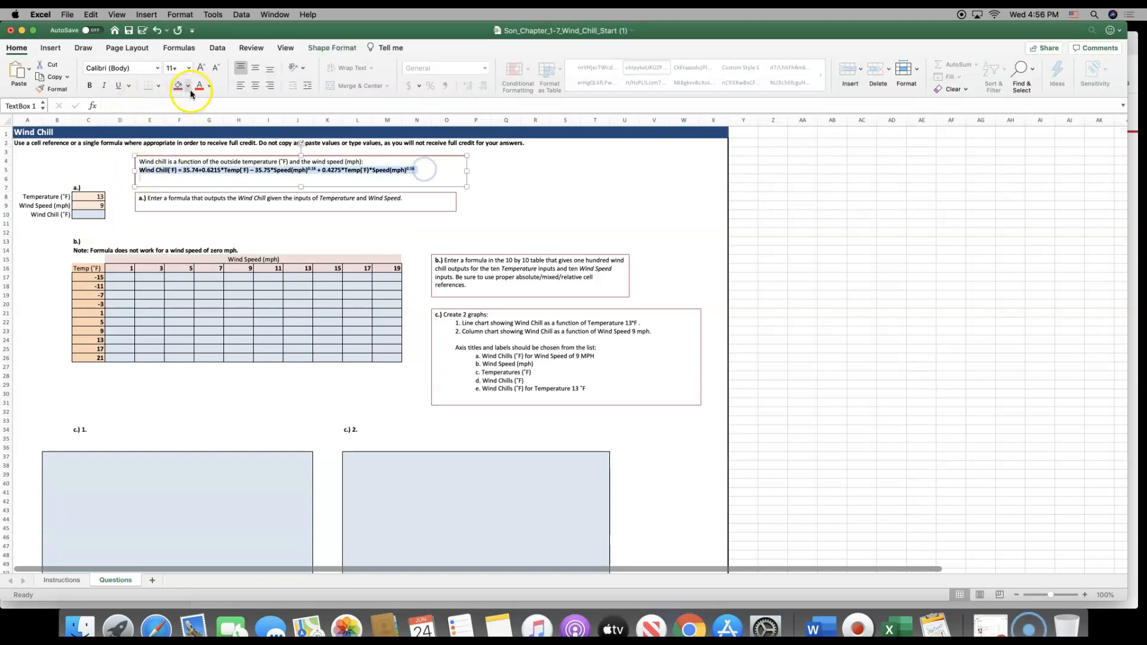
pyautogui.click(188, 86)
pyautogui.click(212, 226)
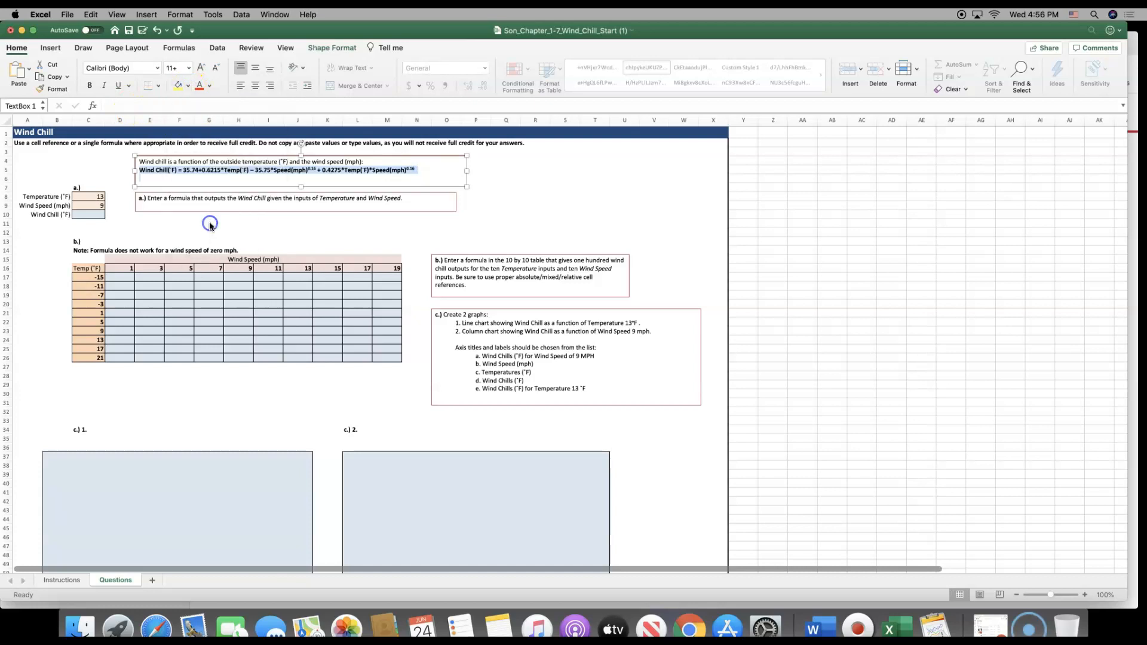
pyautogui.click(120, 225)
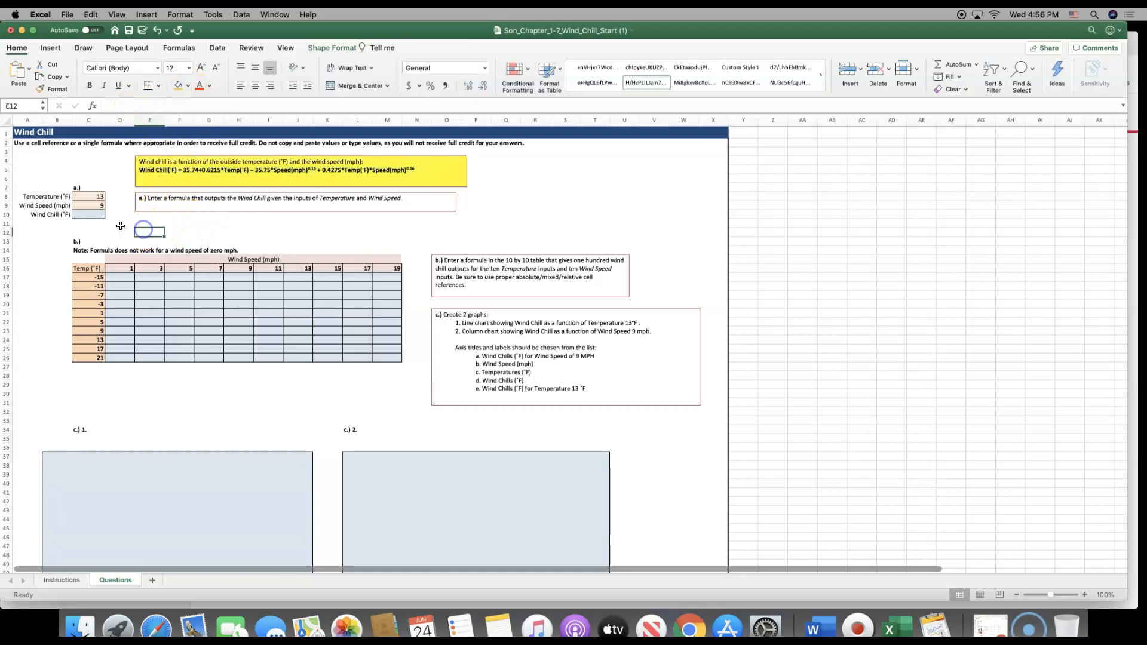
# Start the wind chill formula in cell C10 with =35.74+0.6215*C8, referencing the temperature cell
pyautogui.click(88, 212)
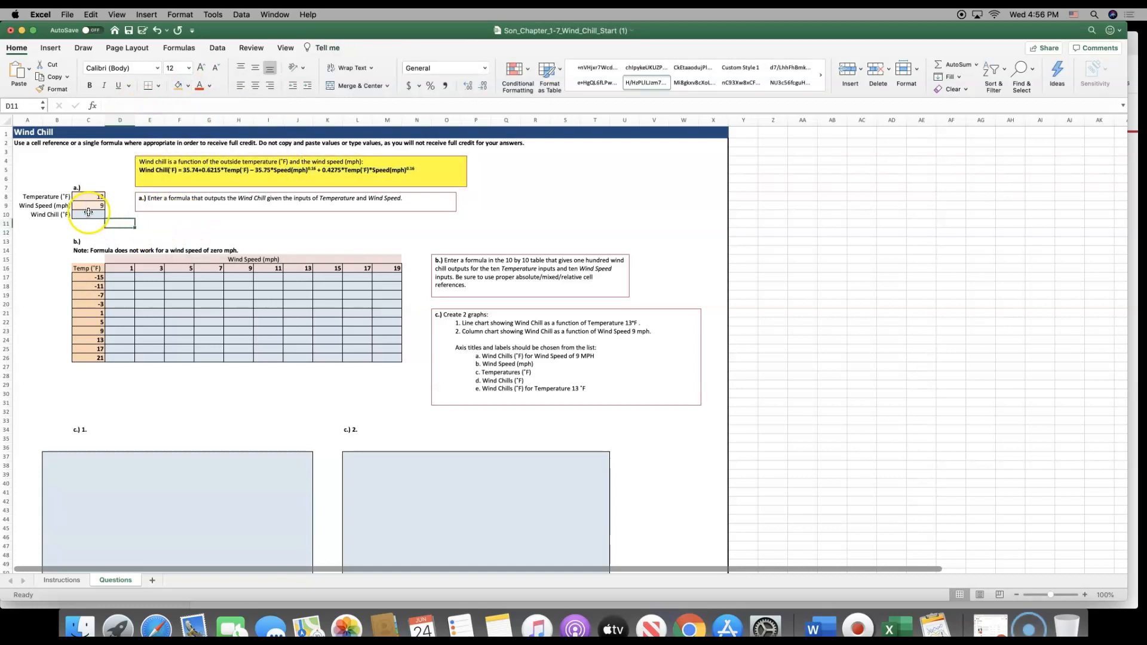
pyautogui.scroll(5, 88, 212)
pyautogui.hscroll(-1, 88, 212)
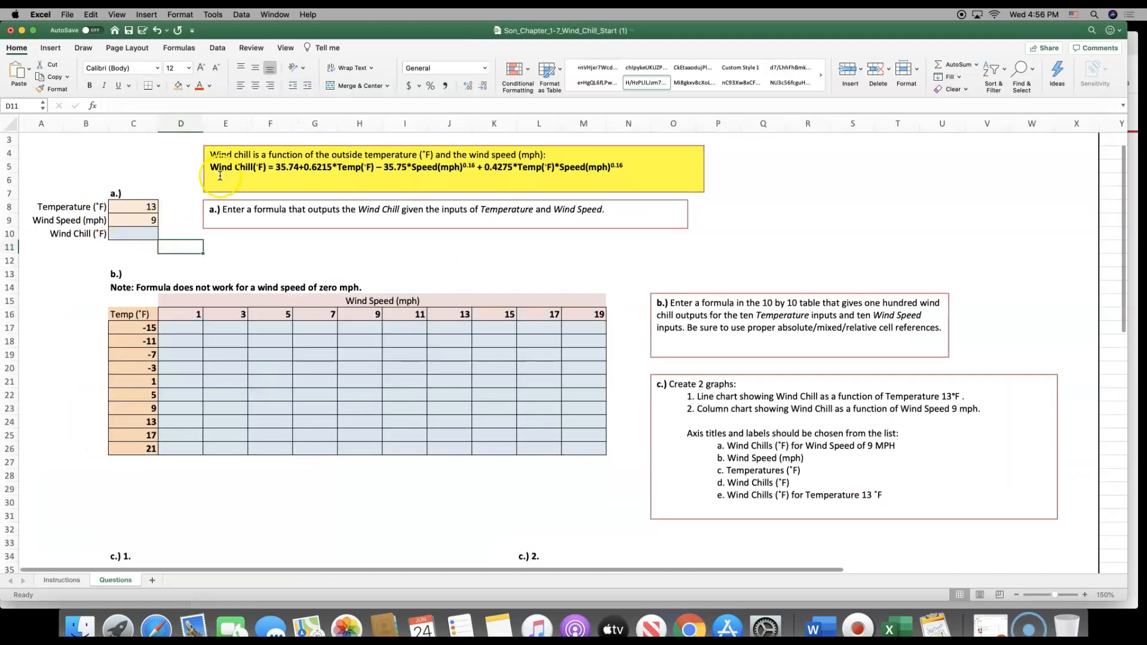
pyautogui.moveTo(275, 168); pyautogui.dragTo(626, 168)
pyautogui.moveTo(438, 169); pyautogui.dragTo(623, 166)
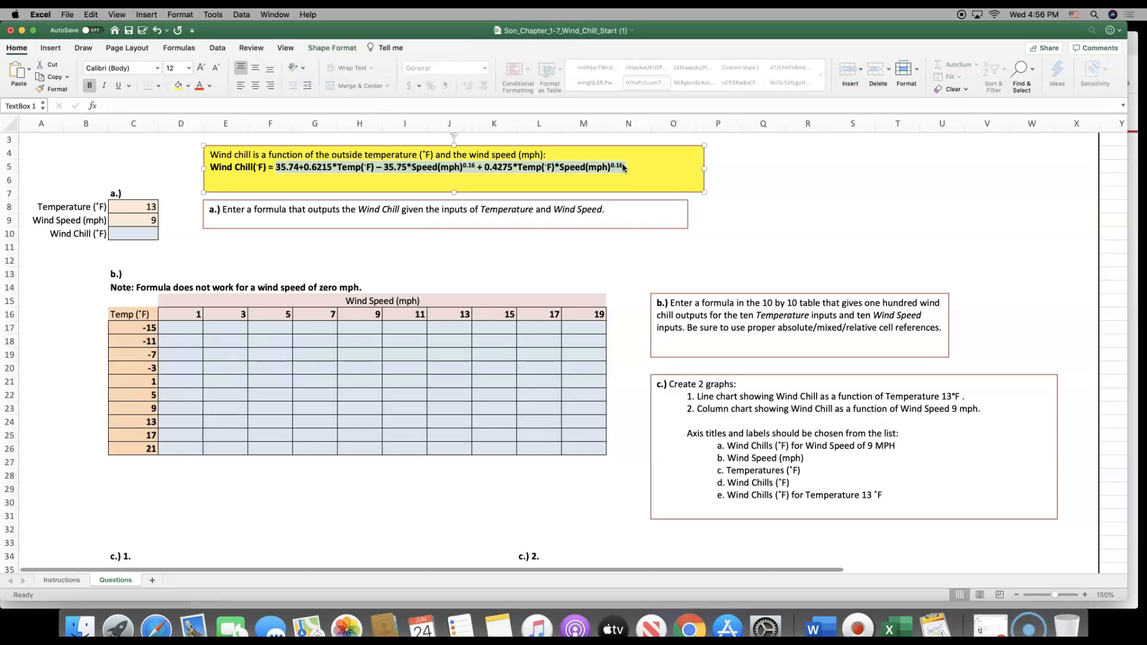
pyautogui.click(1056, 597)
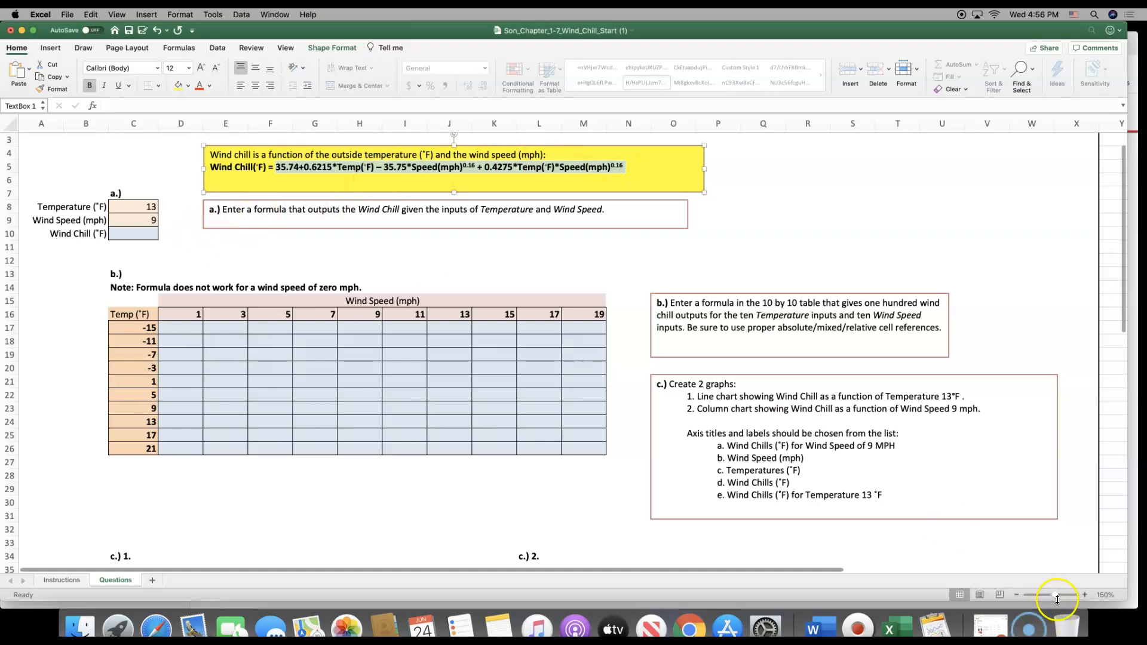
pyautogui.moveTo(1057, 599); pyautogui.dragTo(1067, 598)
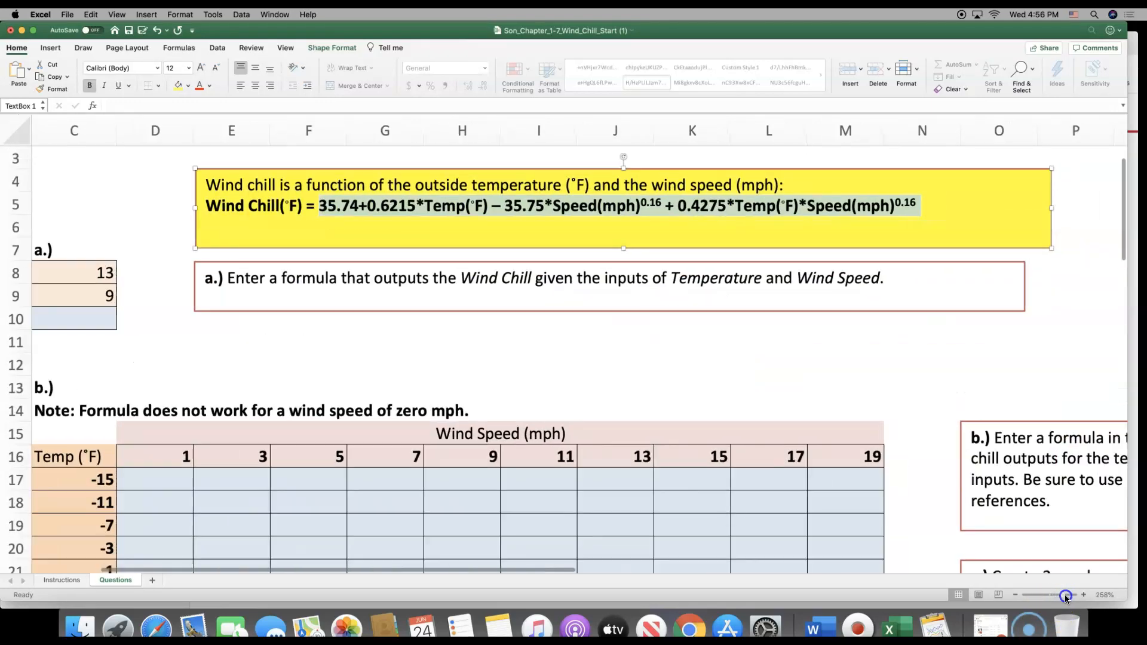
pyautogui.click(103, 323)
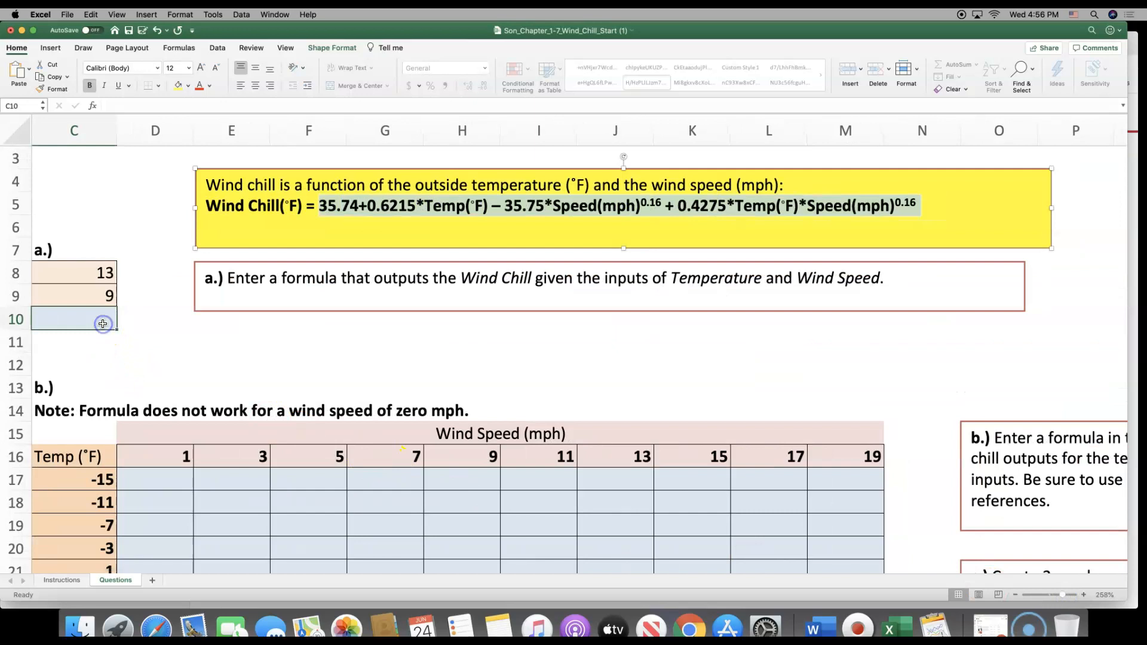
pyautogui.hscroll(-5, 102, 324)
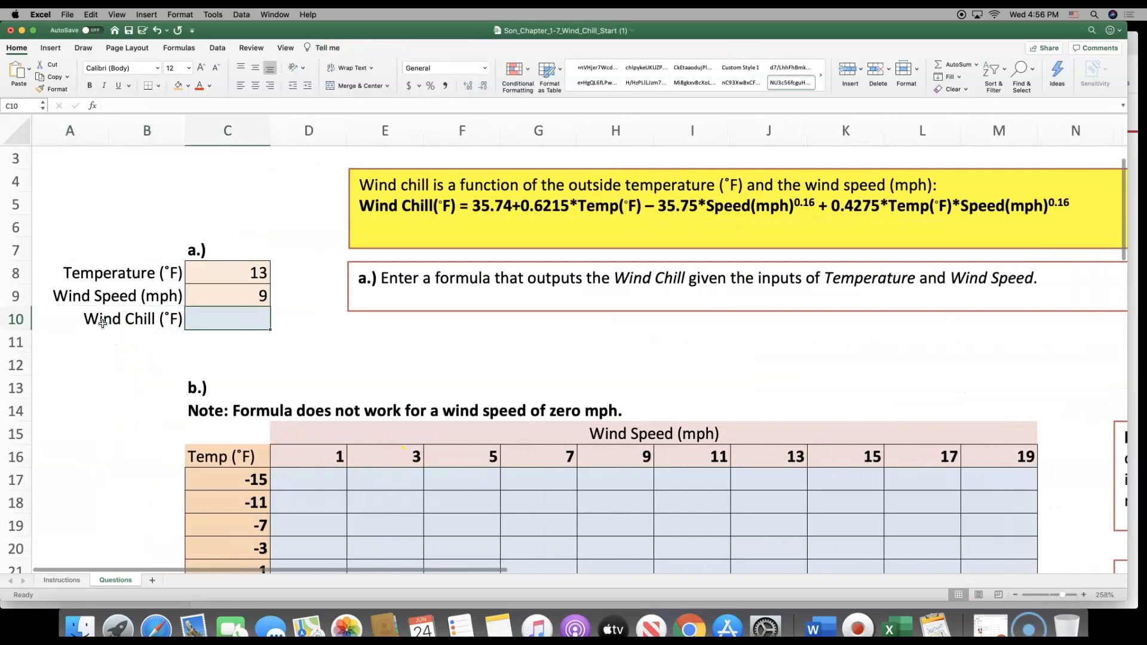
pyautogui.write('=')
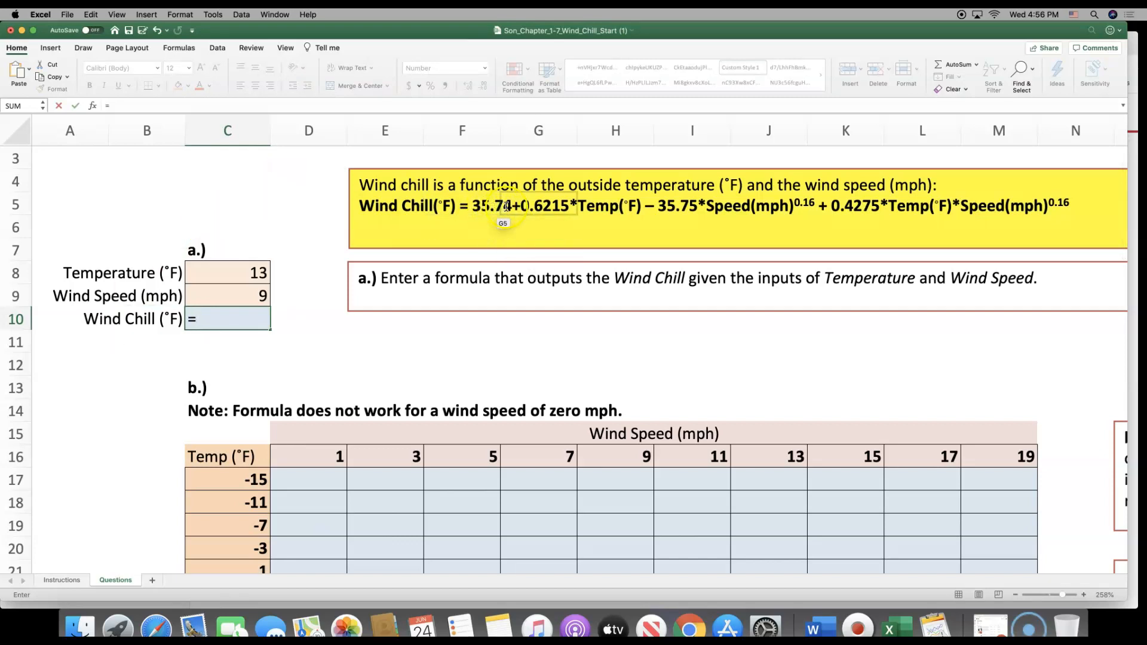
pyautogui.write('35.74+')
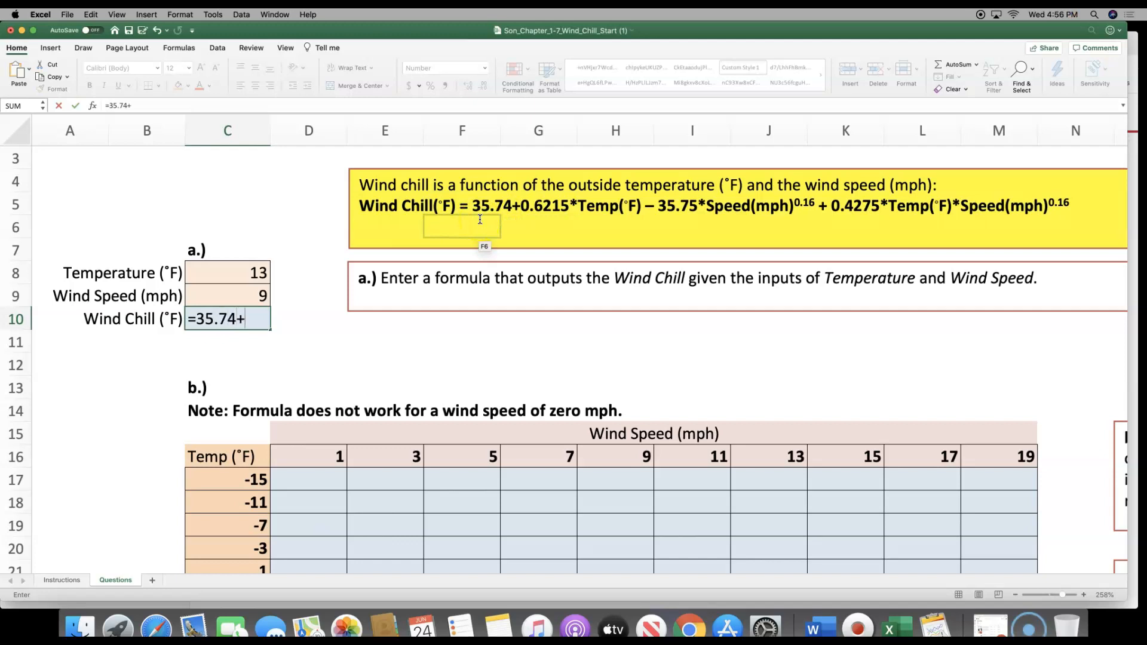
pyautogui.write('0.6215')
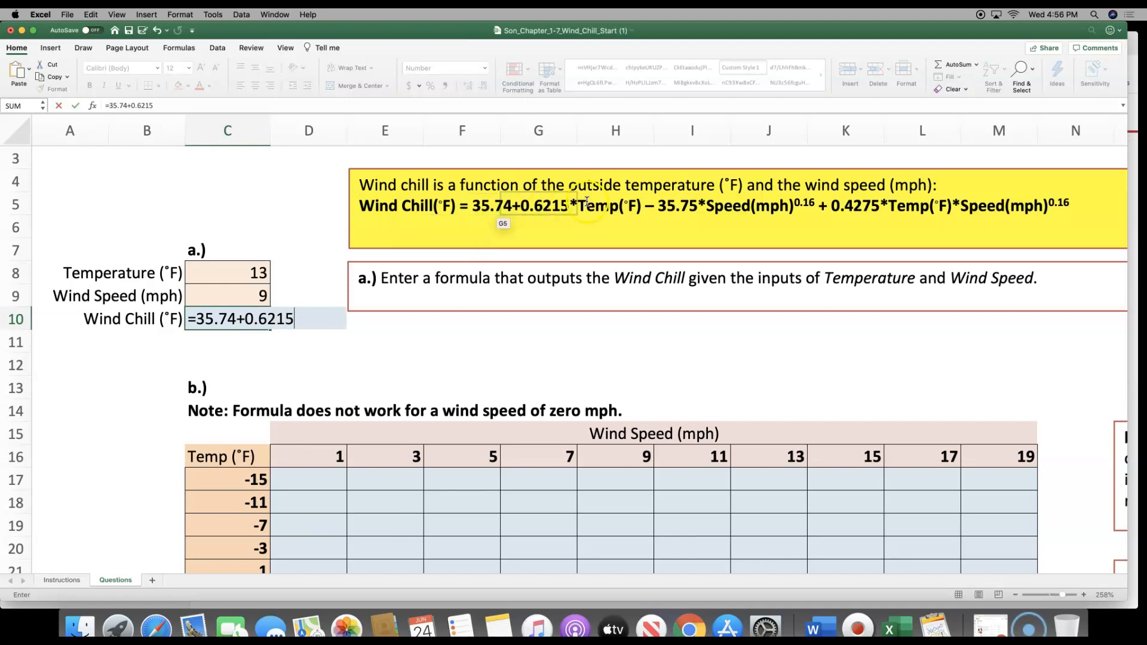
pyautogui.write('*')
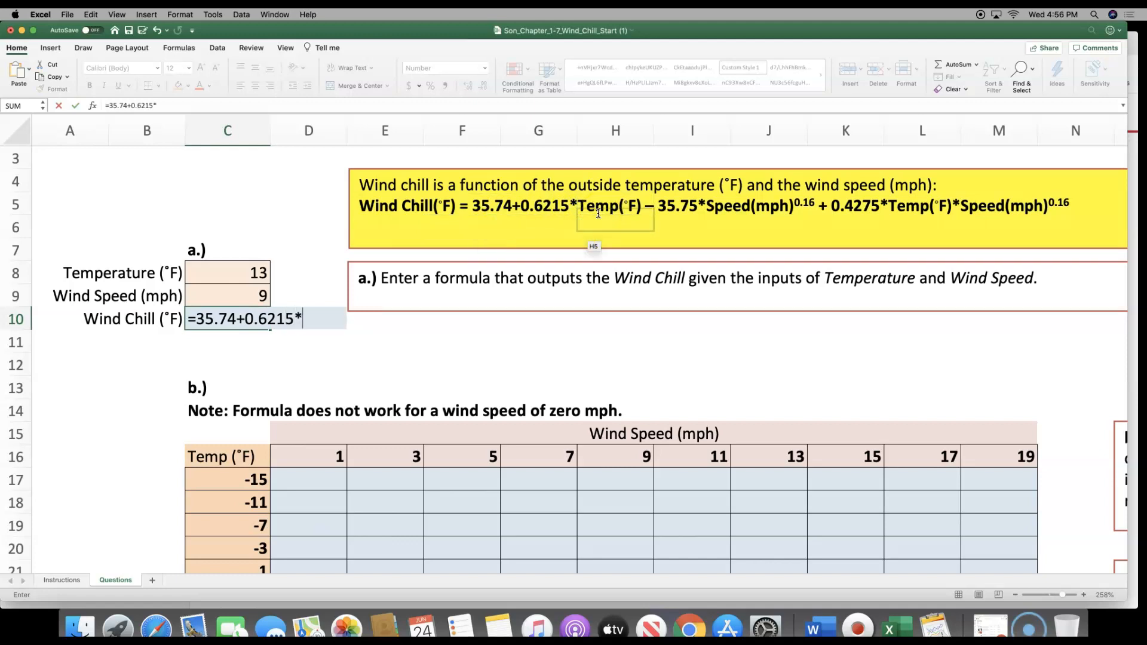
pyautogui.click(240, 270)
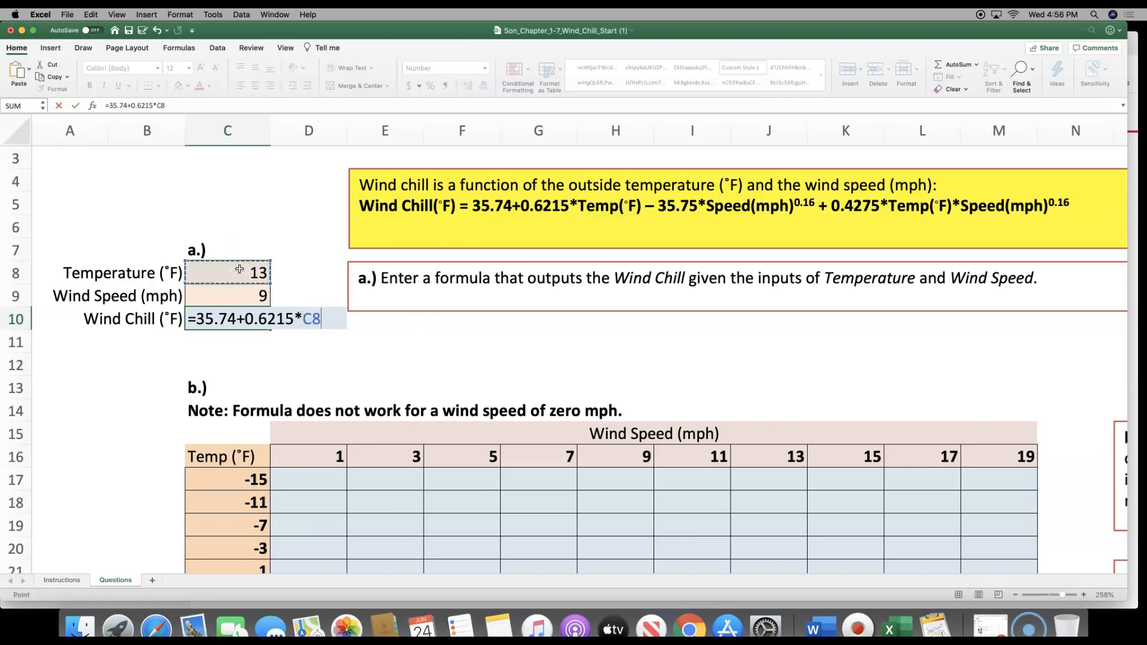
# Extend the C10 formula with the wind speed term -35.75*C9^0.16
pyautogui.write('-35.75*')
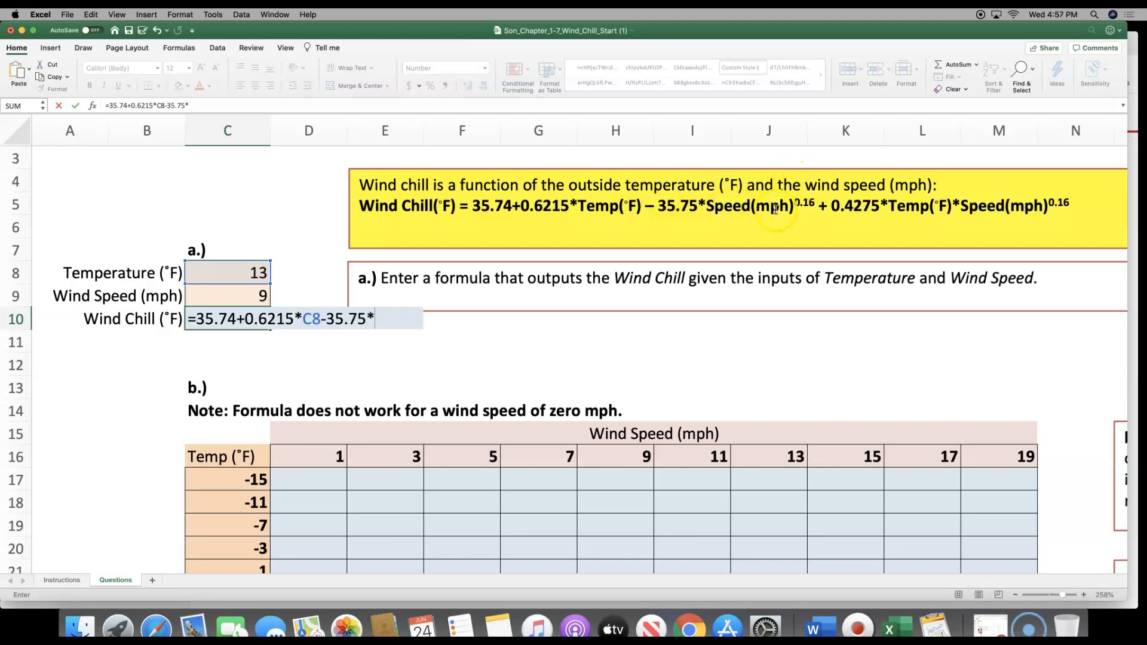
pyautogui.click(248, 299)
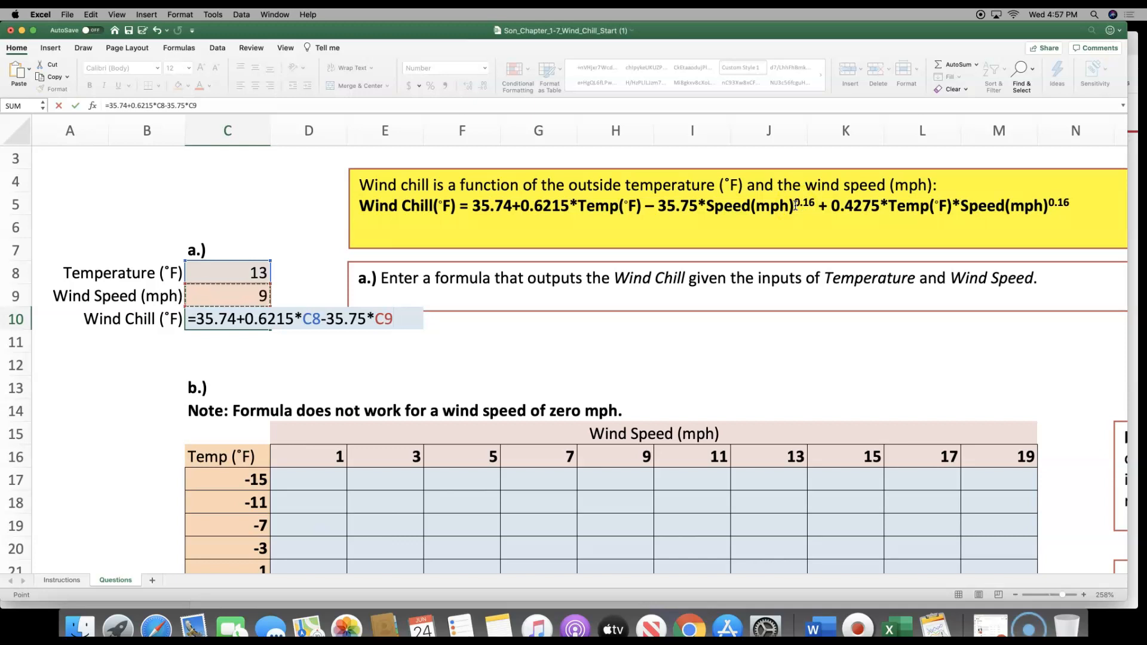
pyautogui.write('^0.16')
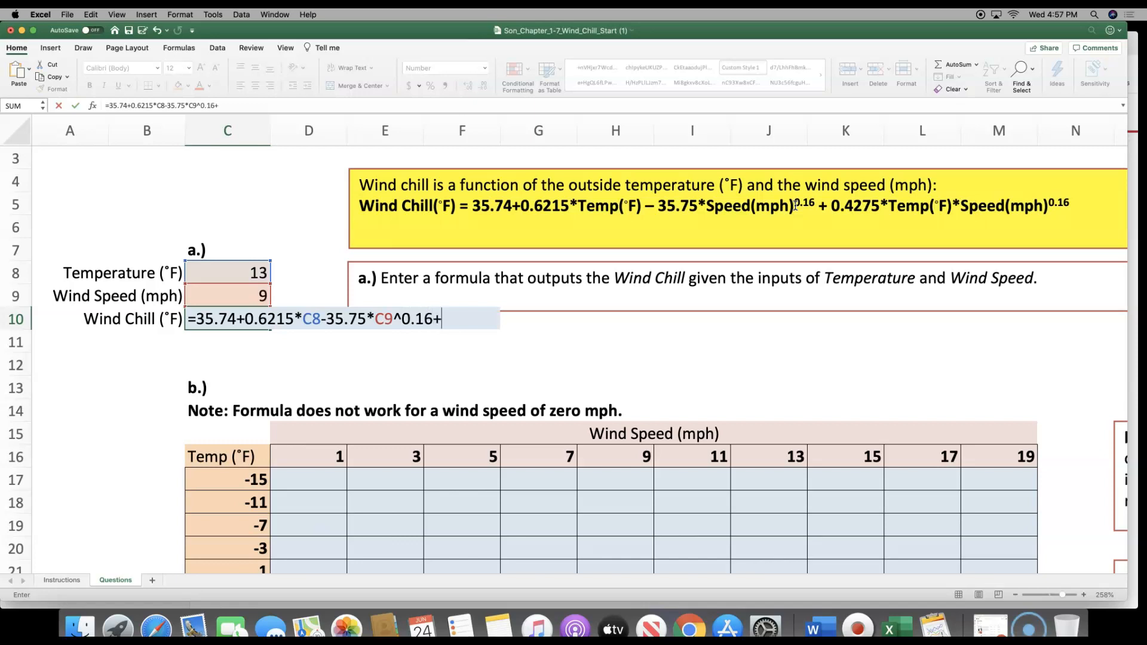
pyautogui.write('+0.4275*')
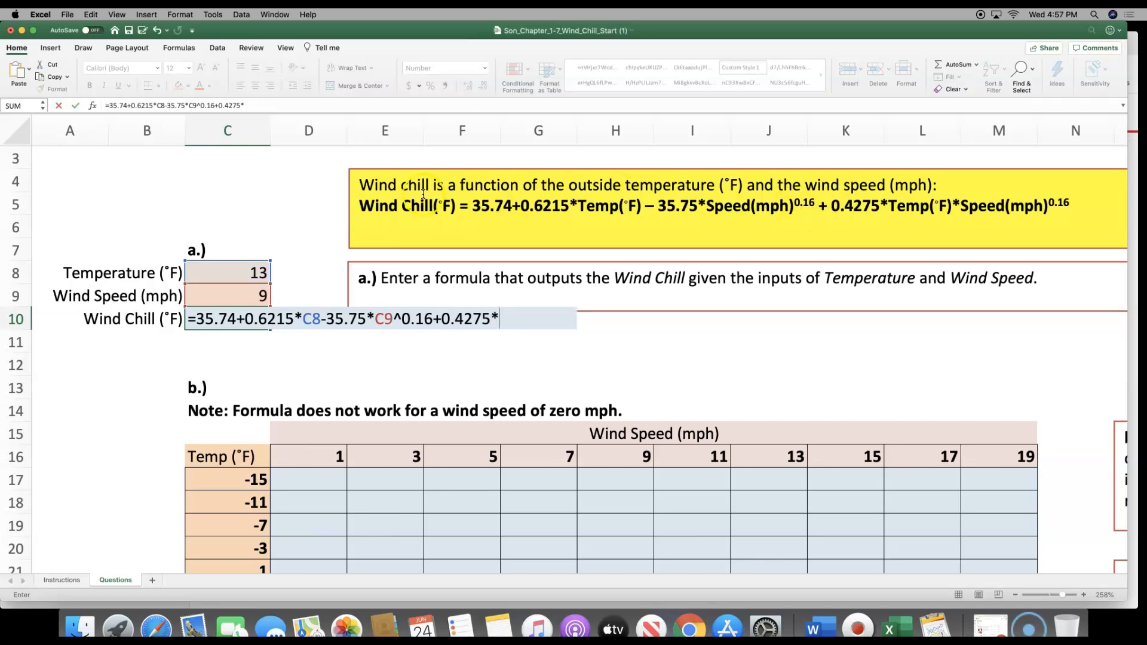
# Complete the C10 formula with the combined term +0.4275*C8*C9^0.16 and enter it
pyautogui.click(217, 272)
pyautogui.write('*')
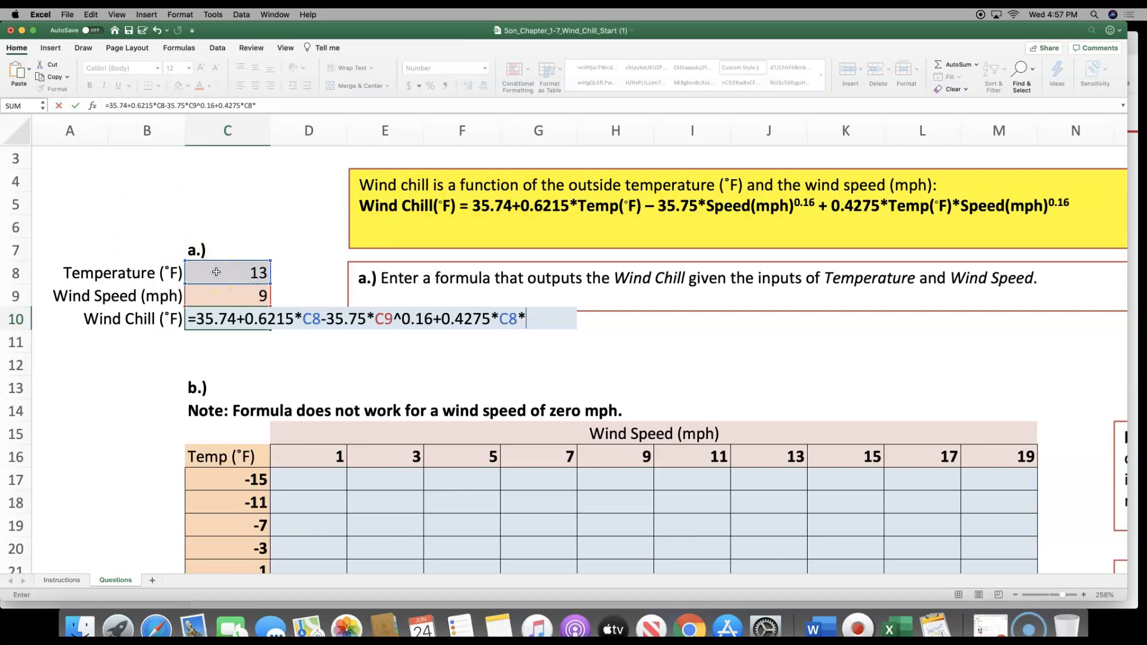
pyautogui.click(206, 295)
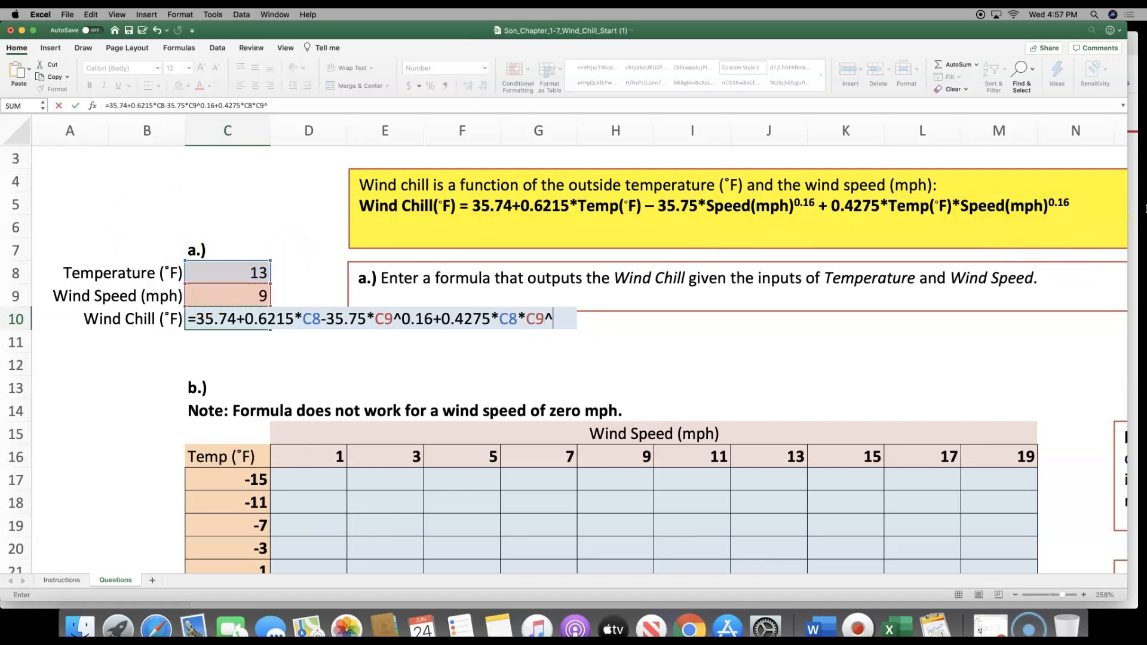
pyautogui.write('^0.16')
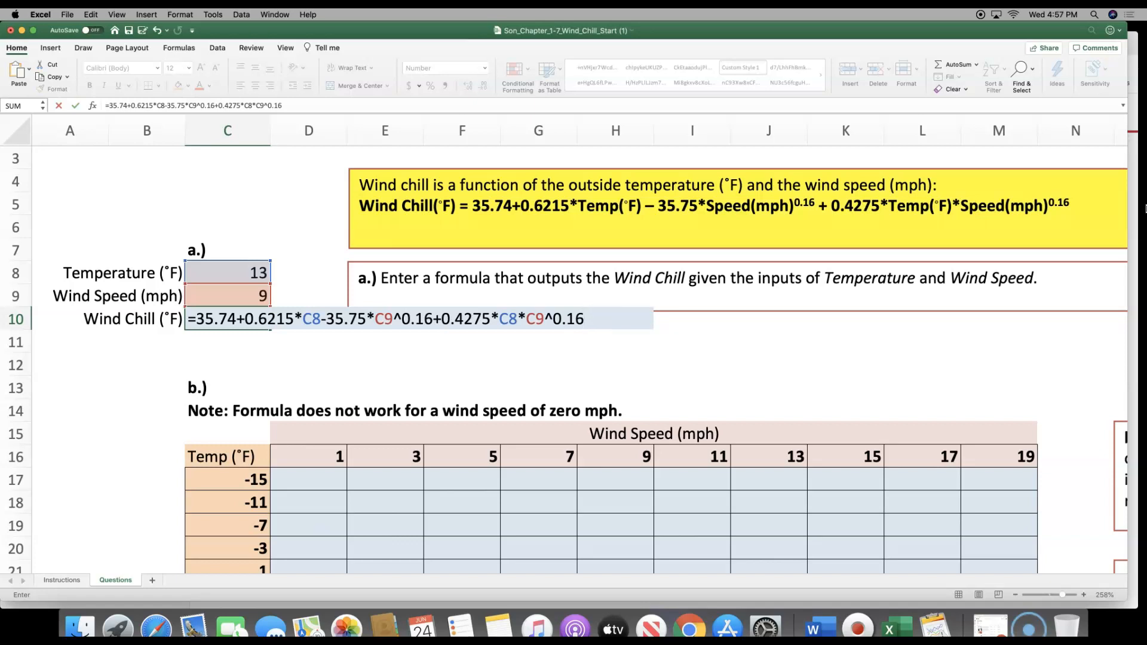
pyautogui.press('Return')
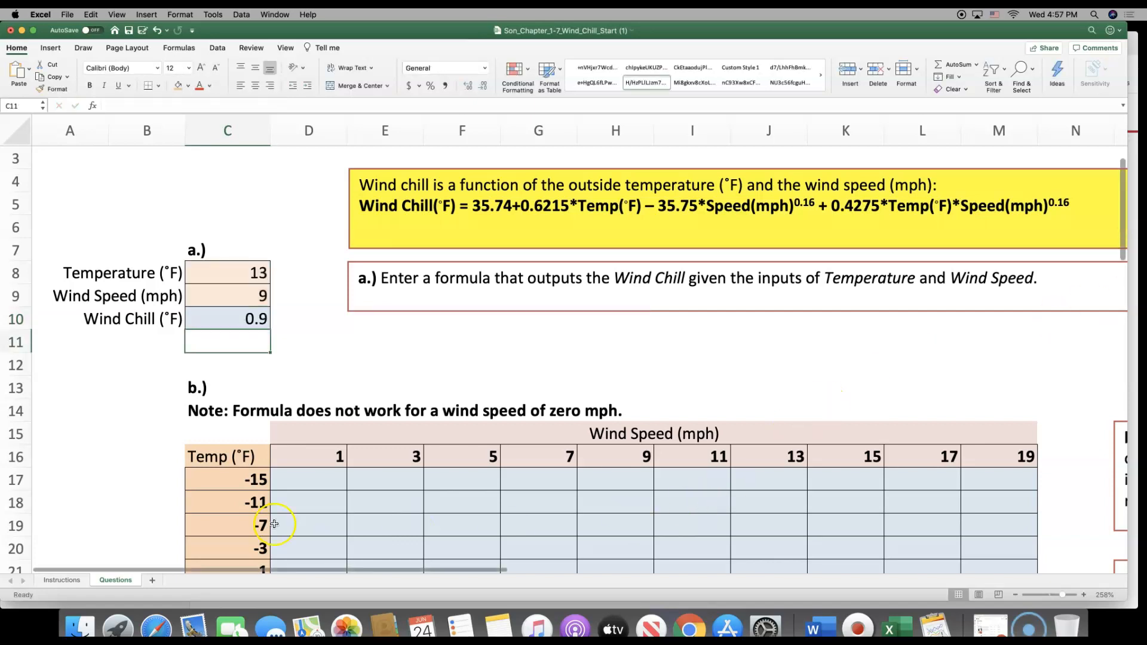
# Move the workbook window slightly to the right on the desktop
pyautogui.click(75, 581)
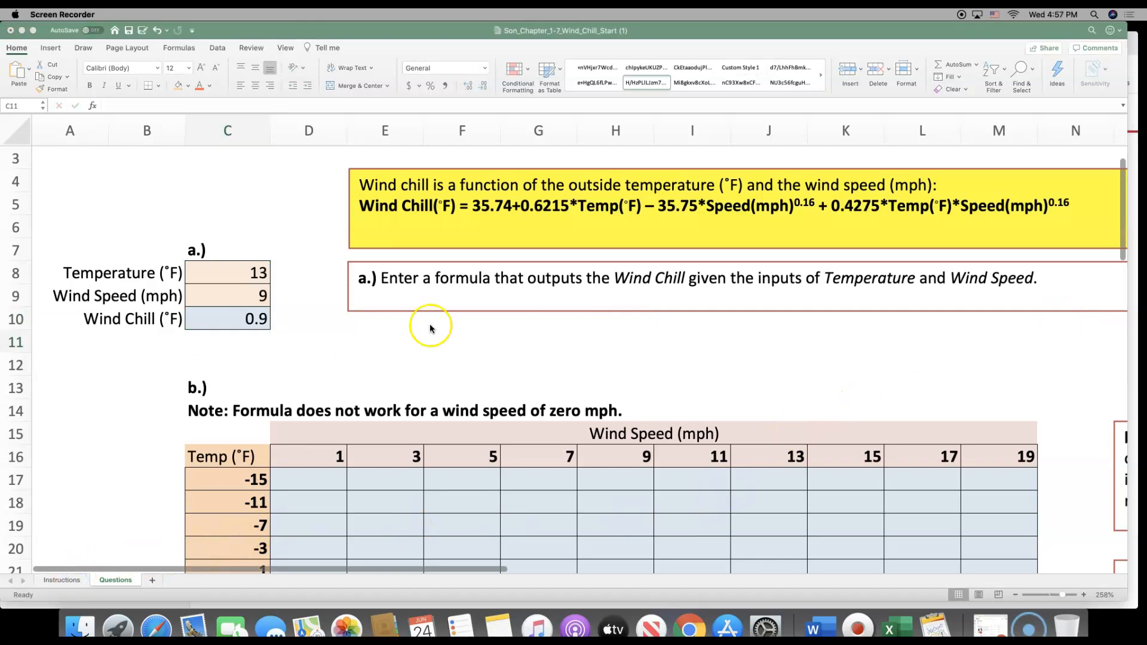
pyautogui.click(784, 31)
pyautogui.moveTo(784, 31); pyautogui.dragTo(816, 31)
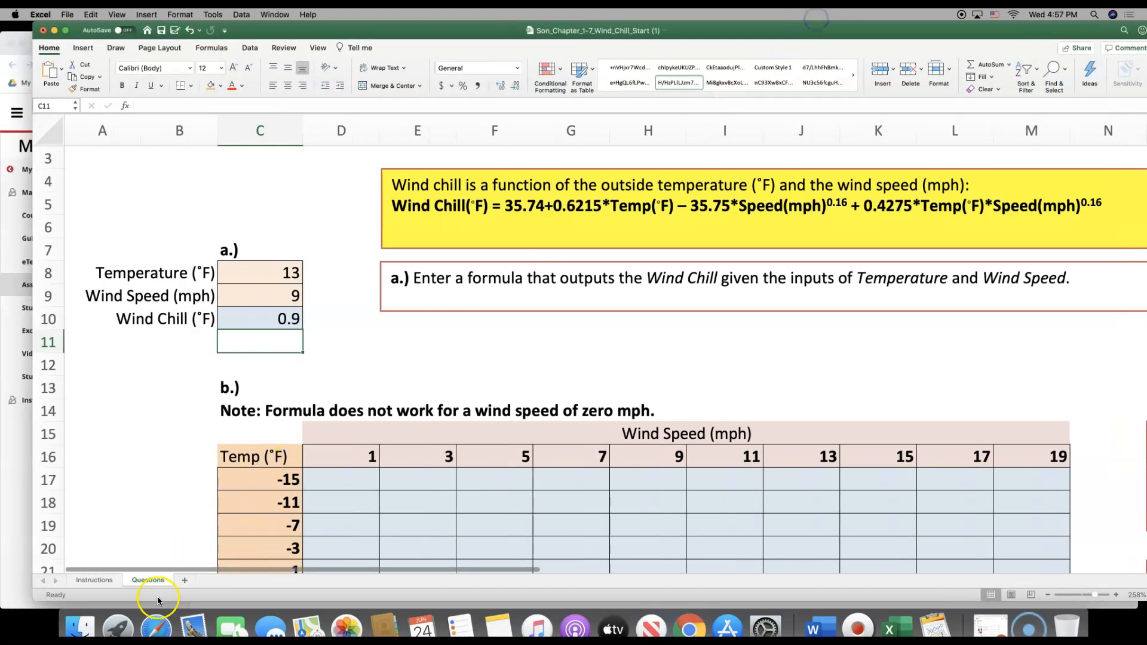
# On the Instructions sheet, mark step 2 as done by filling cell A11 orange, and select step 3's number cell
pyautogui.click(101, 581)
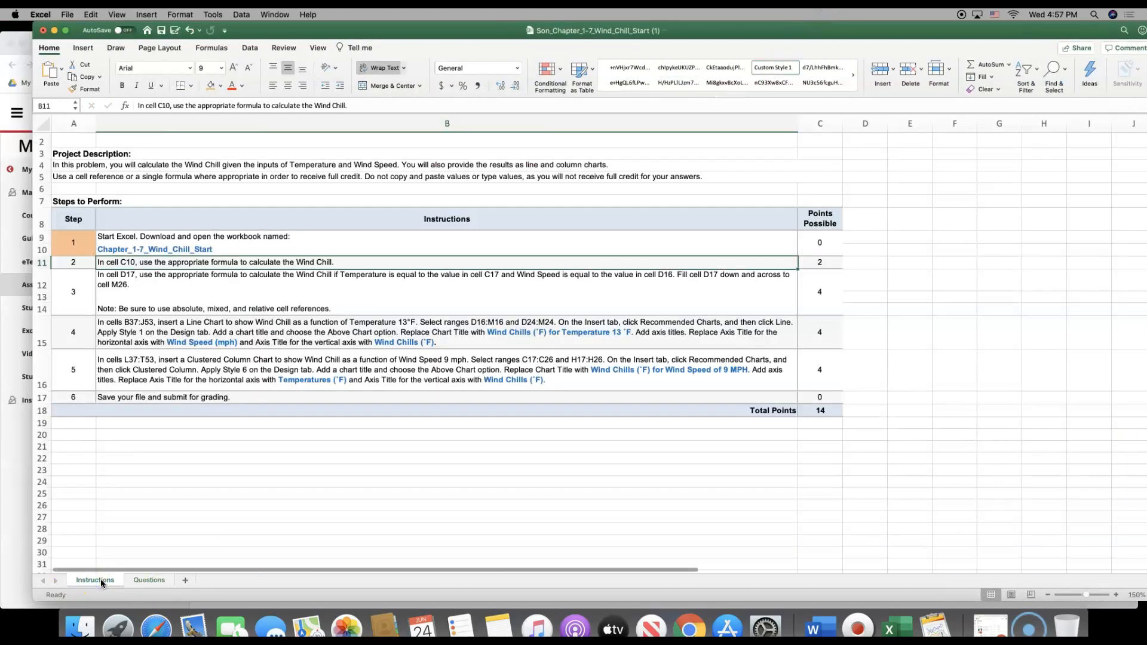
pyautogui.click(75, 263)
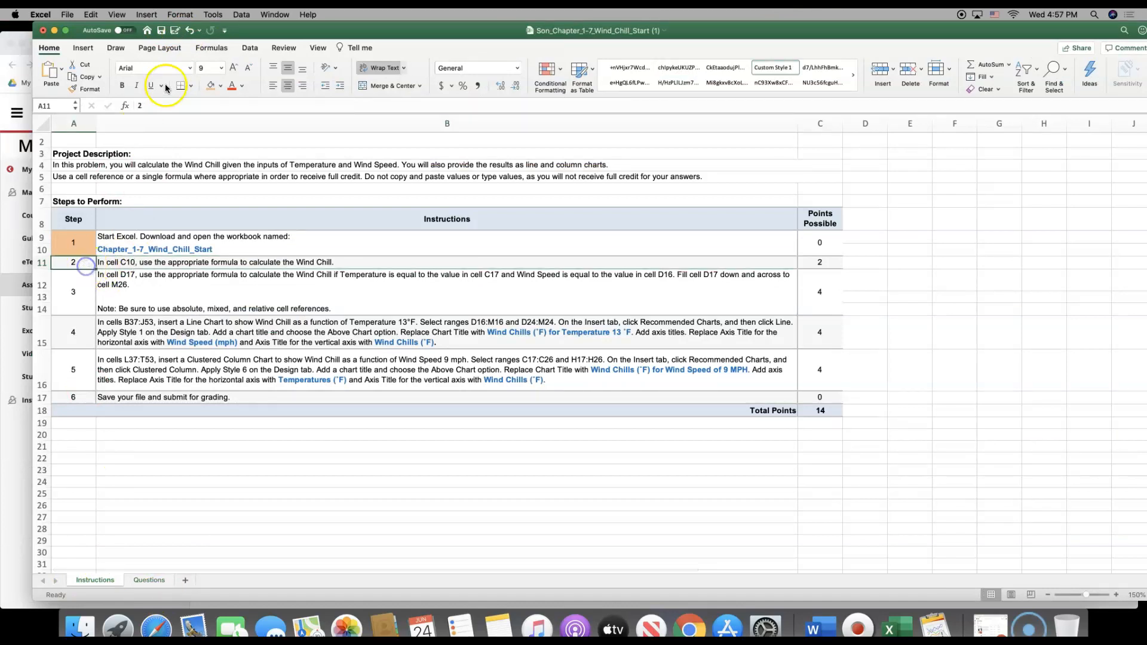
pyautogui.click(213, 86)
pyautogui.click(88, 289)
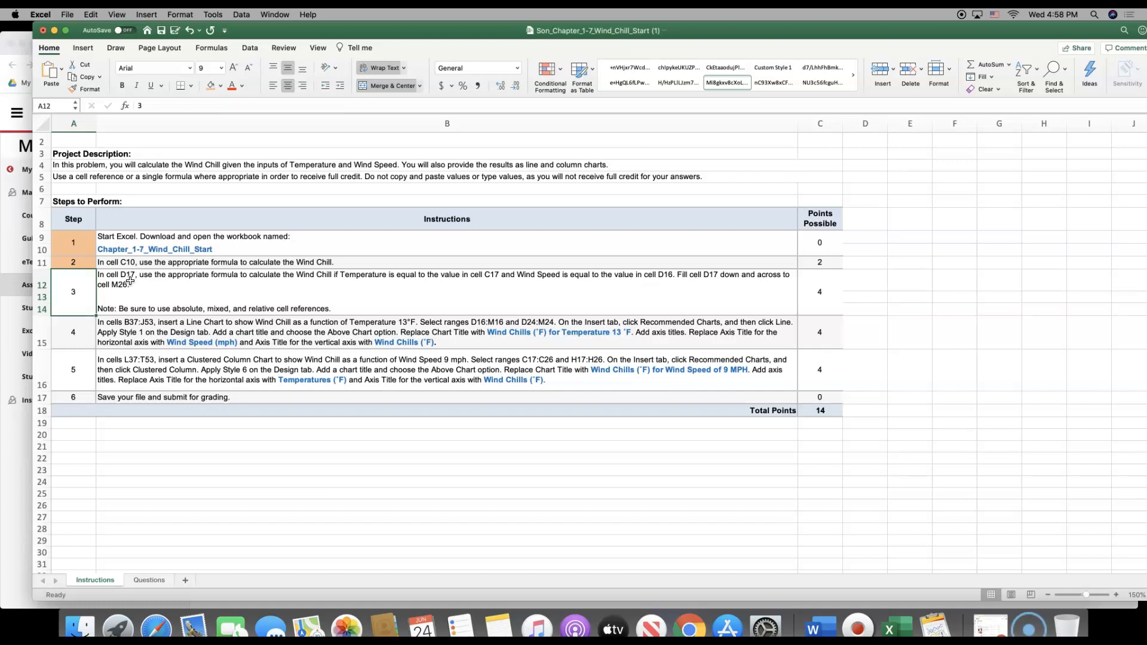
# Return to the Questions sheet, shift the workbook window slightly, and zoom out to 185%
pyautogui.click(157, 581)
pyautogui.moveTo(433, 31)
pyautogui.mouseDown()
pyautogui.moveTo(410, 22)
pyautogui.moveTo(420, 24)
pyautogui.mouseUp()
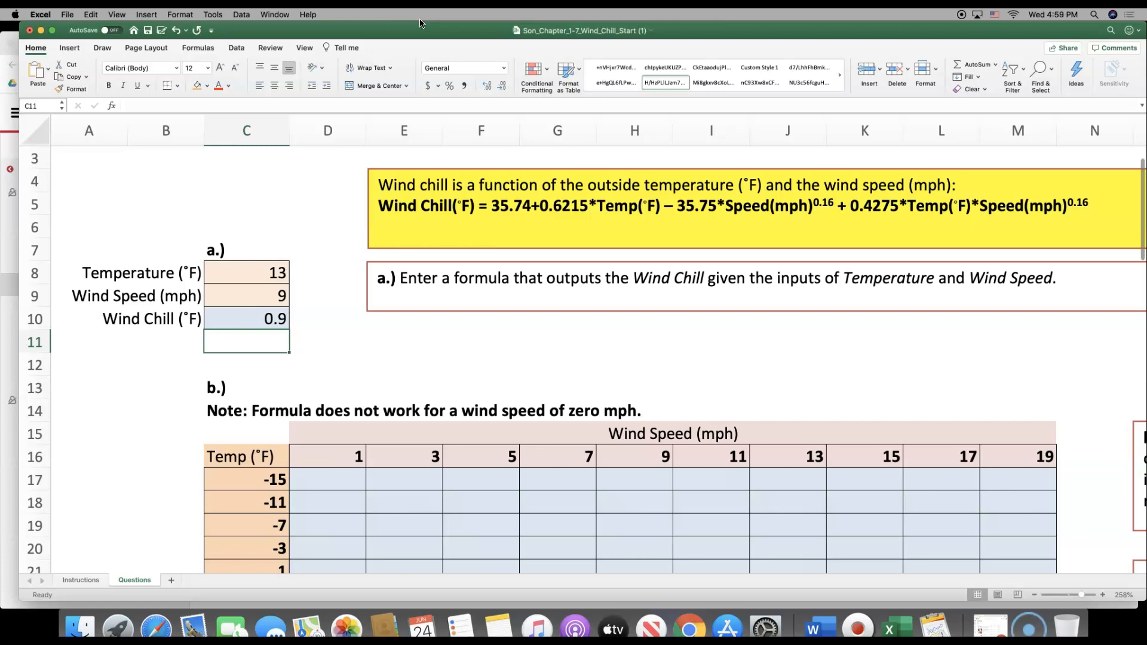
pyautogui.click(1074, 596)
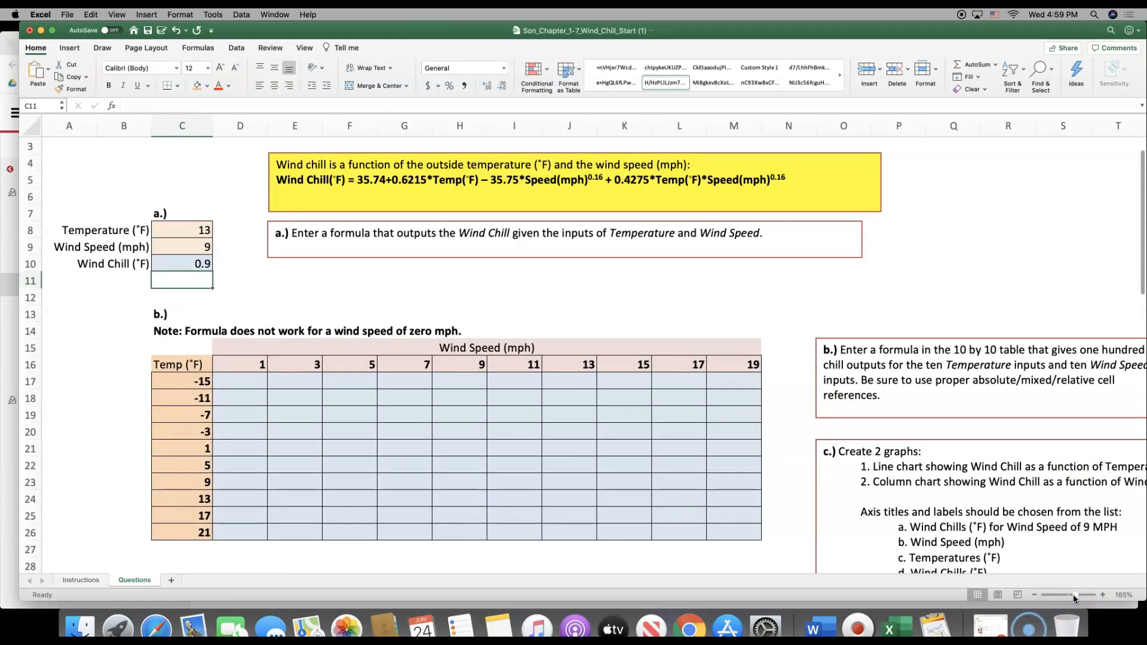
# Start the wind chill formula in cell D17 with =35.74+0.6215*C17, referencing the first temperature in the table
pyautogui.click(251, 385)
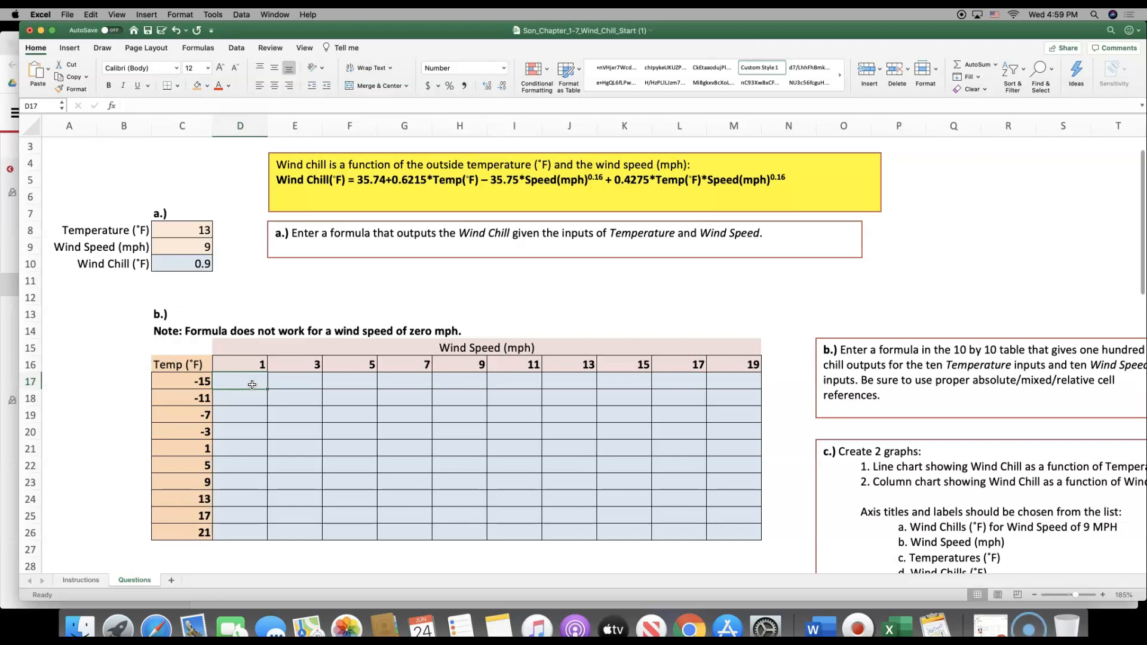
pyautogui.write('=')
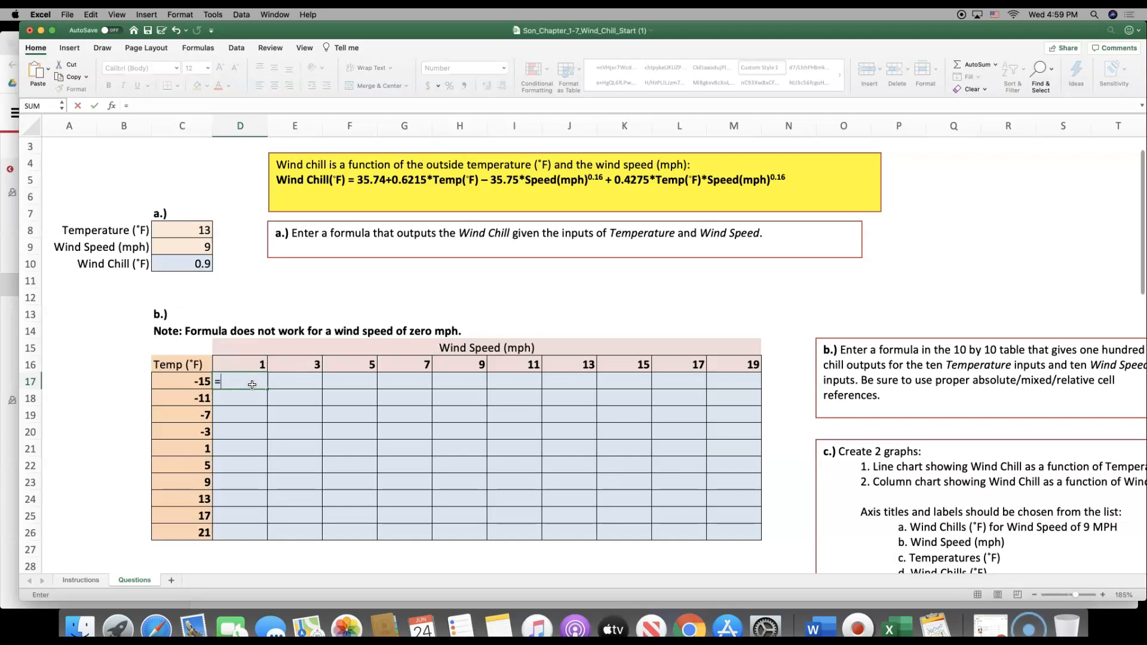
pyautogui.scroll(5, 268, 328)
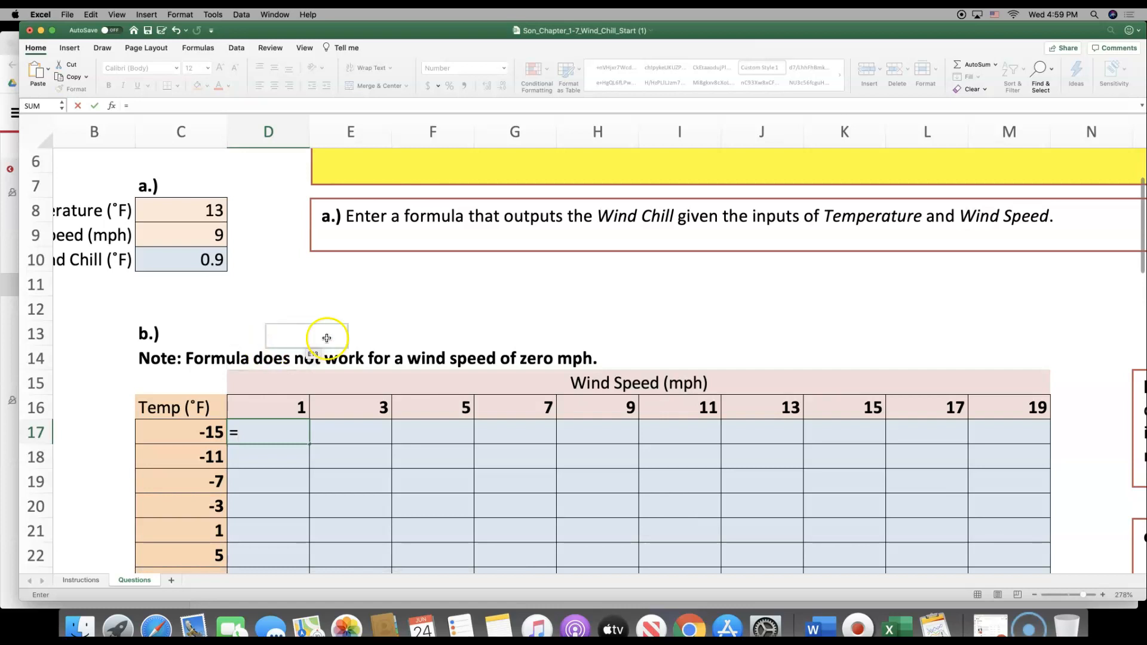
pyautogui.scroll(1, 332, 334)
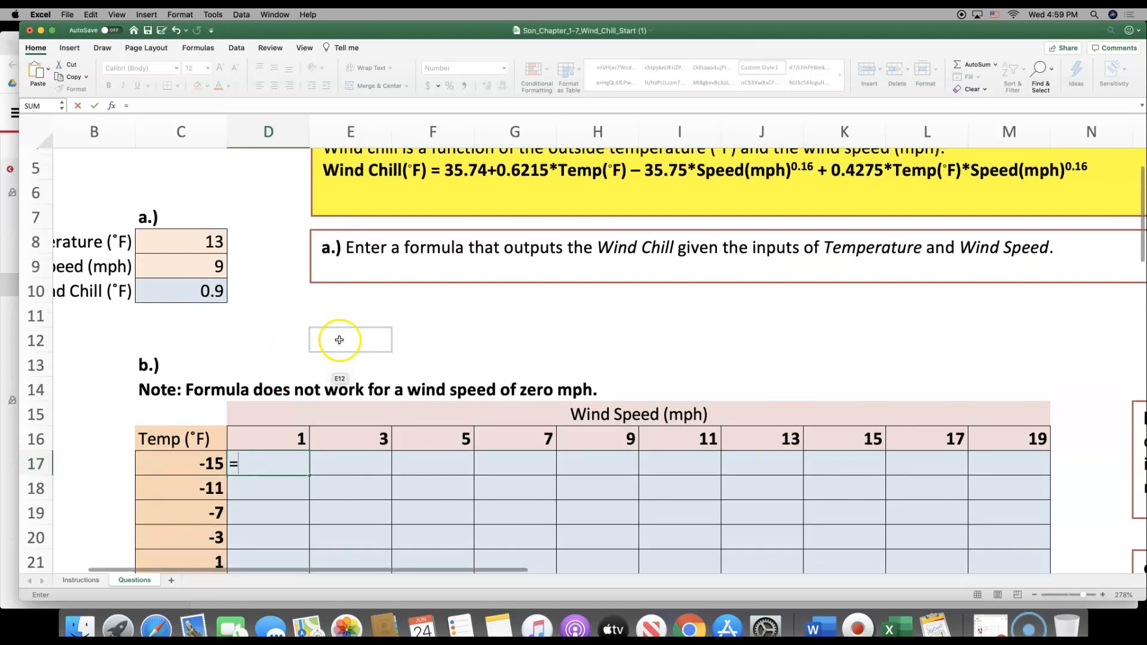
pyautogui.click(267, 461)
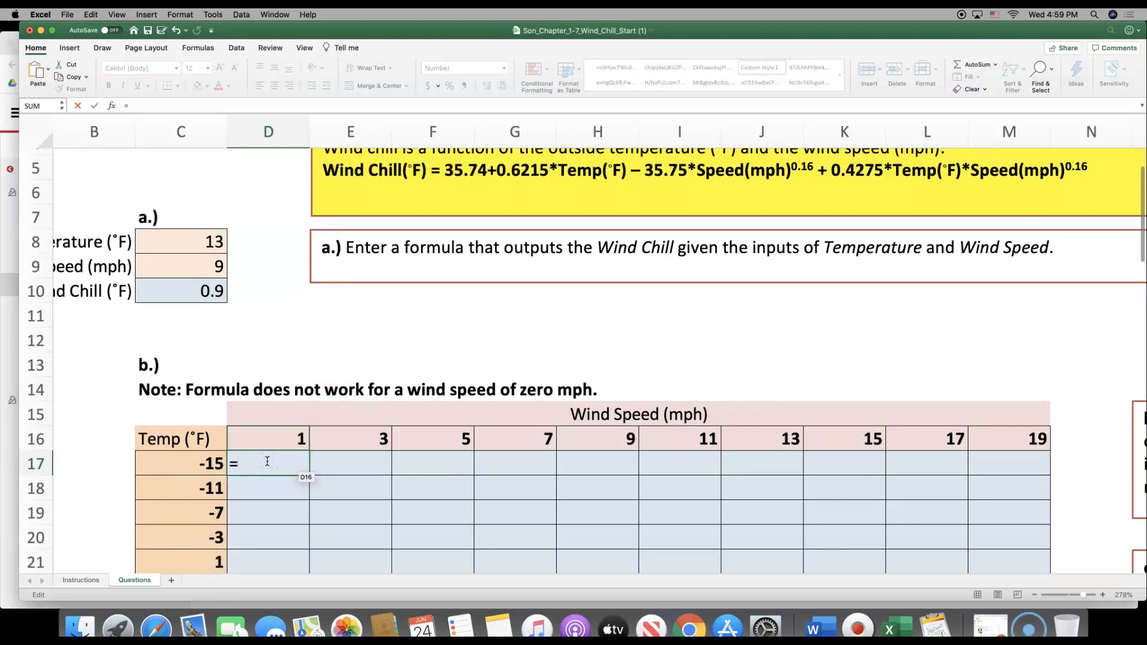
pyautogui.write('35.74+0.621')
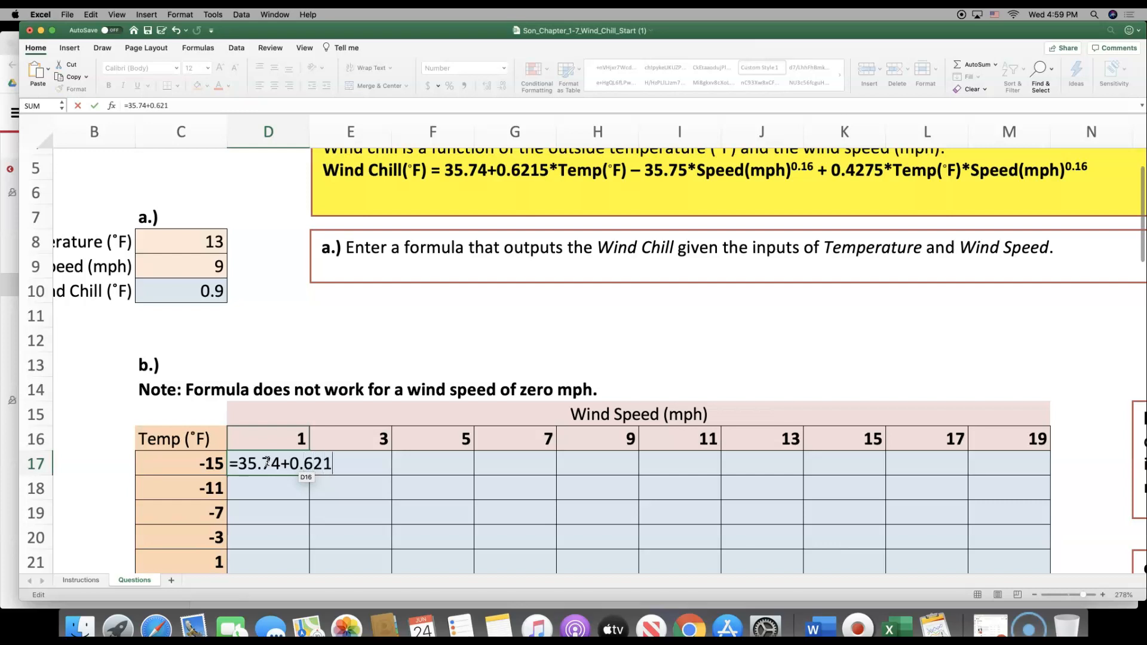
pyautogui.write('5*')
pyautogui.click(254, 464)
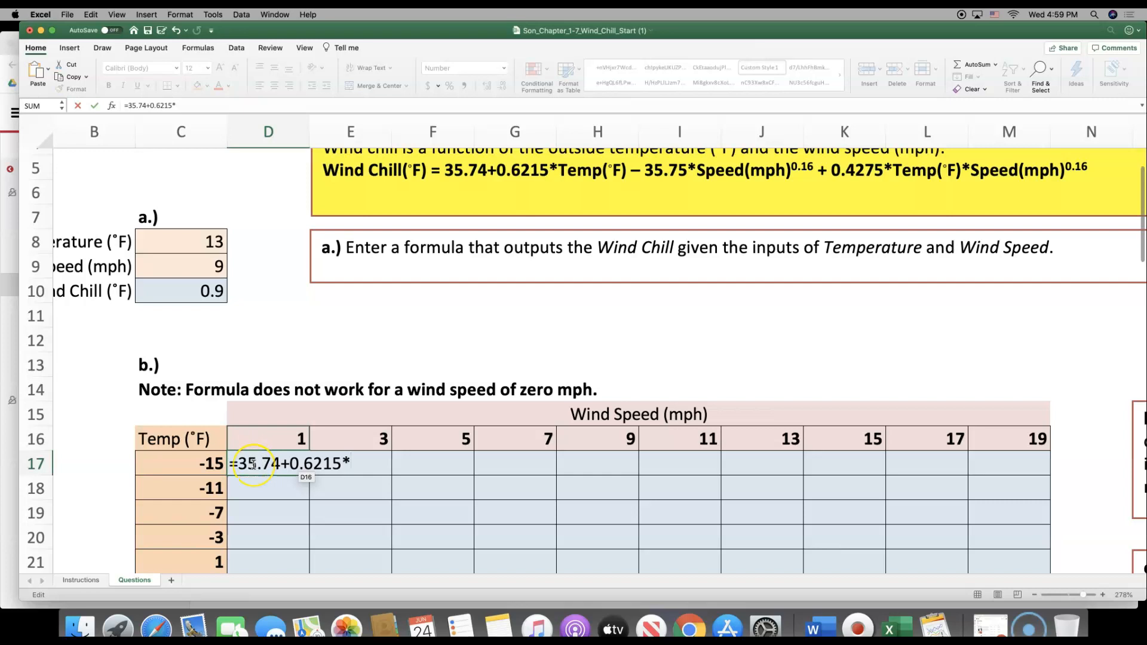
pyautogui.click(194, 464)
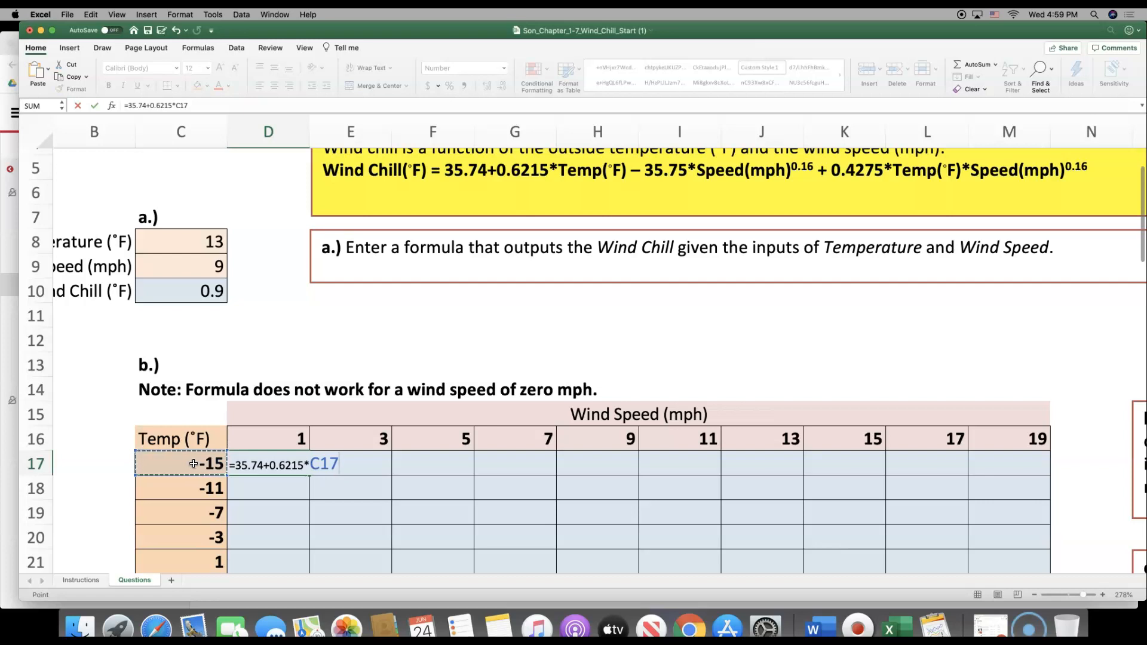
# Extend the D17 formula with the wind speed term -35.75*D16^0.16
pyautogui.write('-35.75*')
pyautogui.click(279, 464)
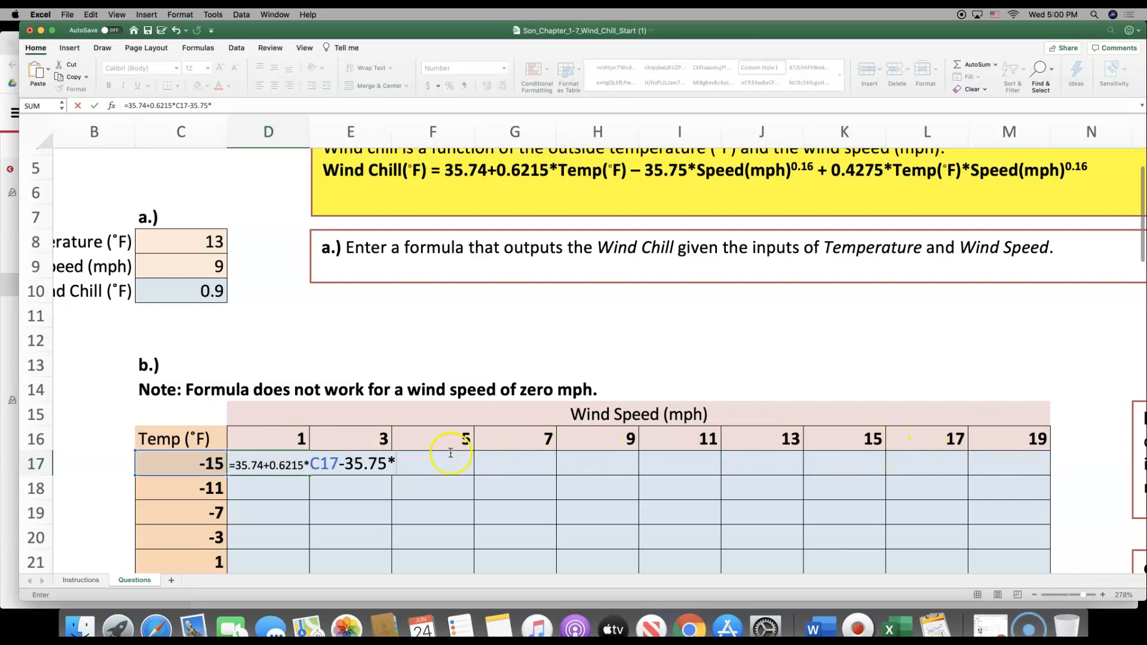
pyautogui.click(287, 439)
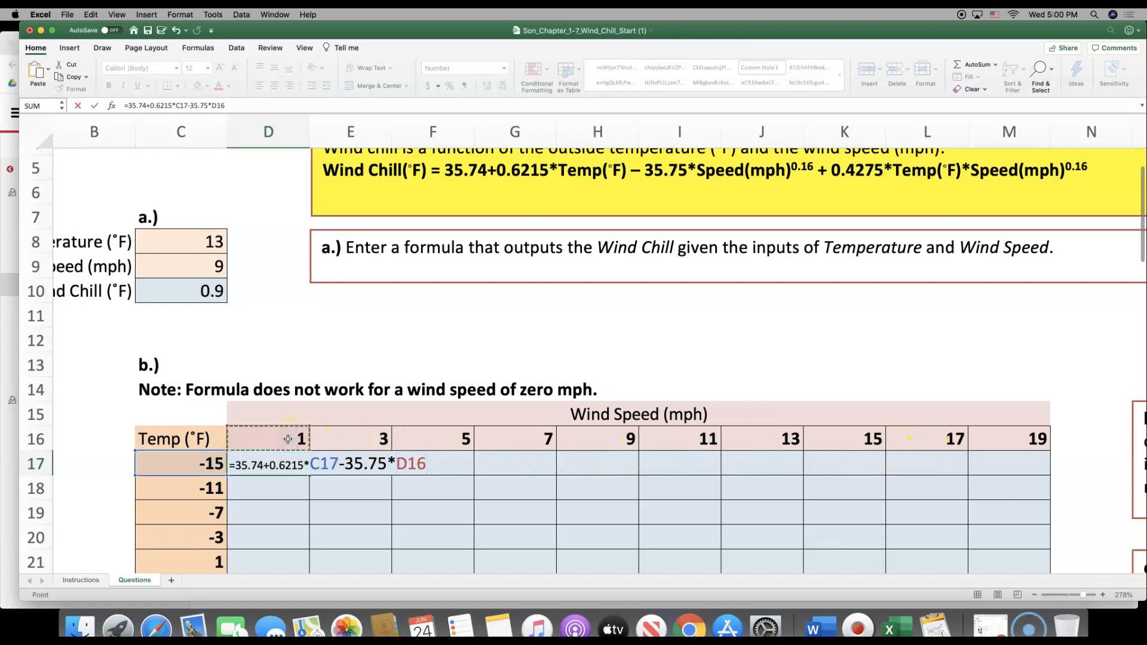
pyautogui.write('^0.16+')
# Complete the D17 formula with the combined term +0.4275*C17*D16^0.16 and enter it
pyautogui.scroll(4, 645, 354)
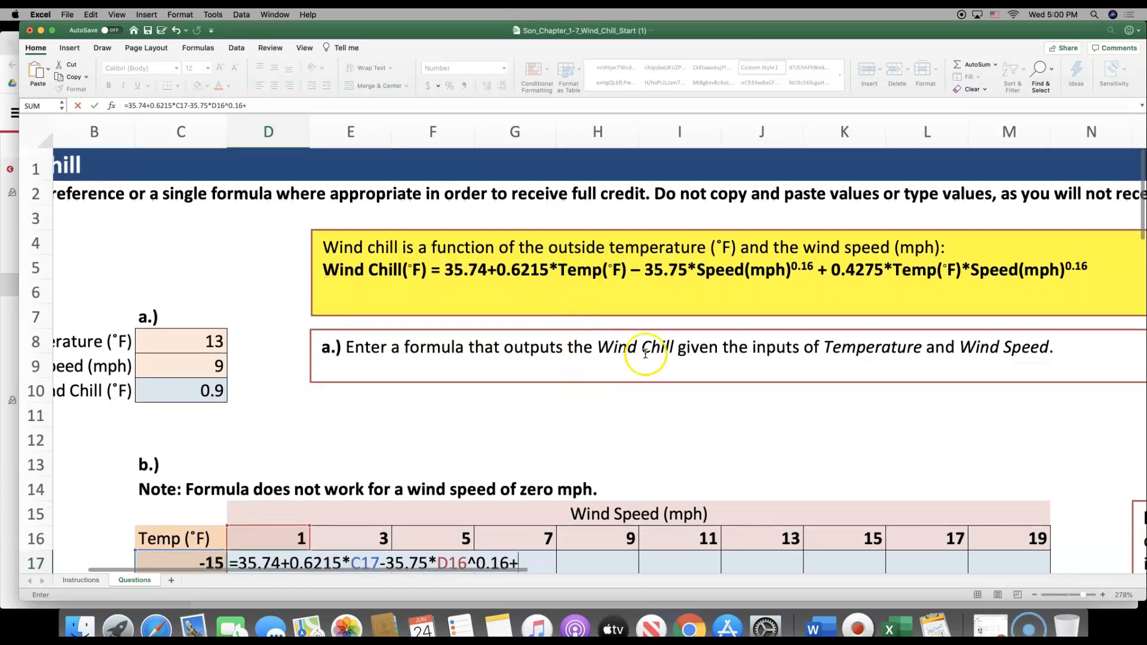
pyautogui.scroll(-1, 783, 358)
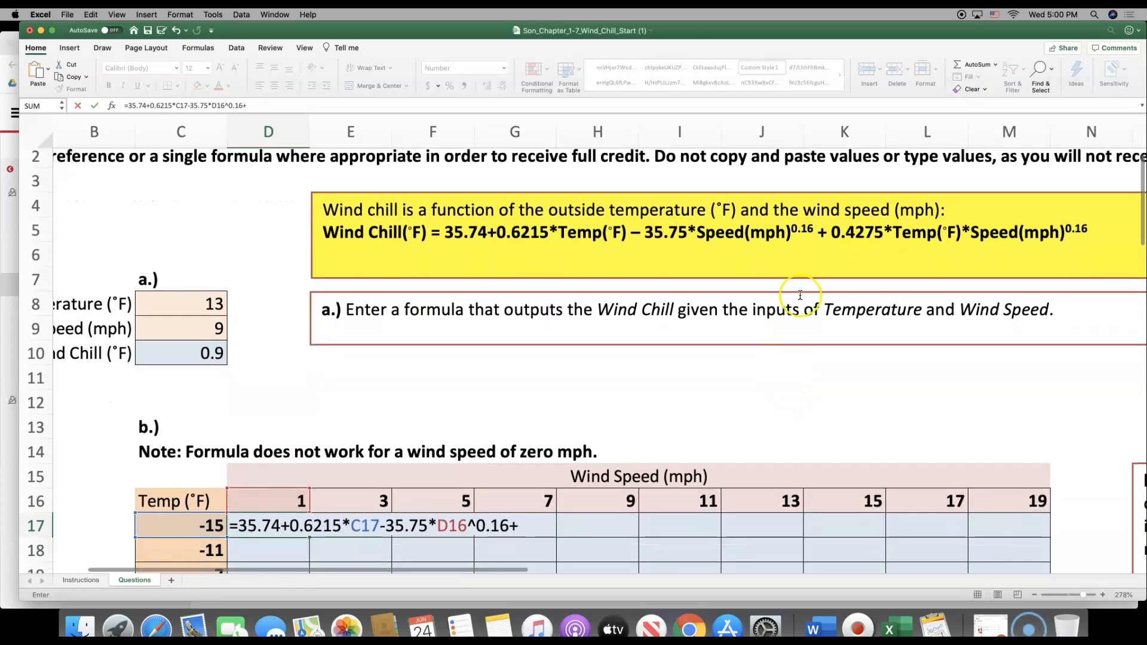
pyautogui.write('0.4275*')
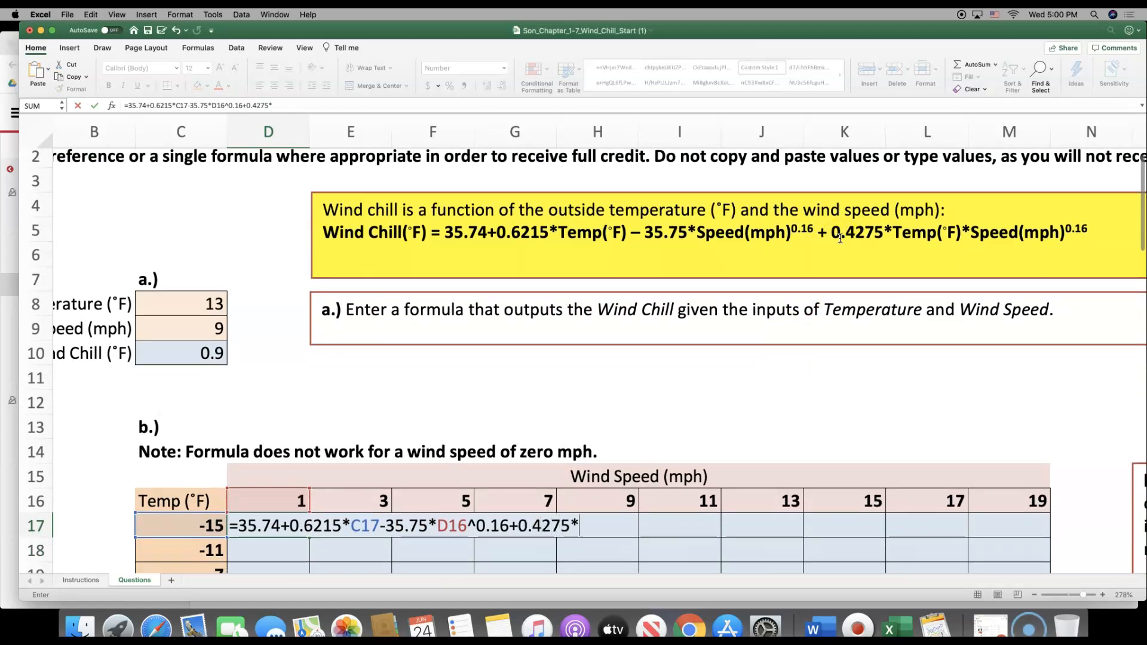
pyautogui.click(179, 526)
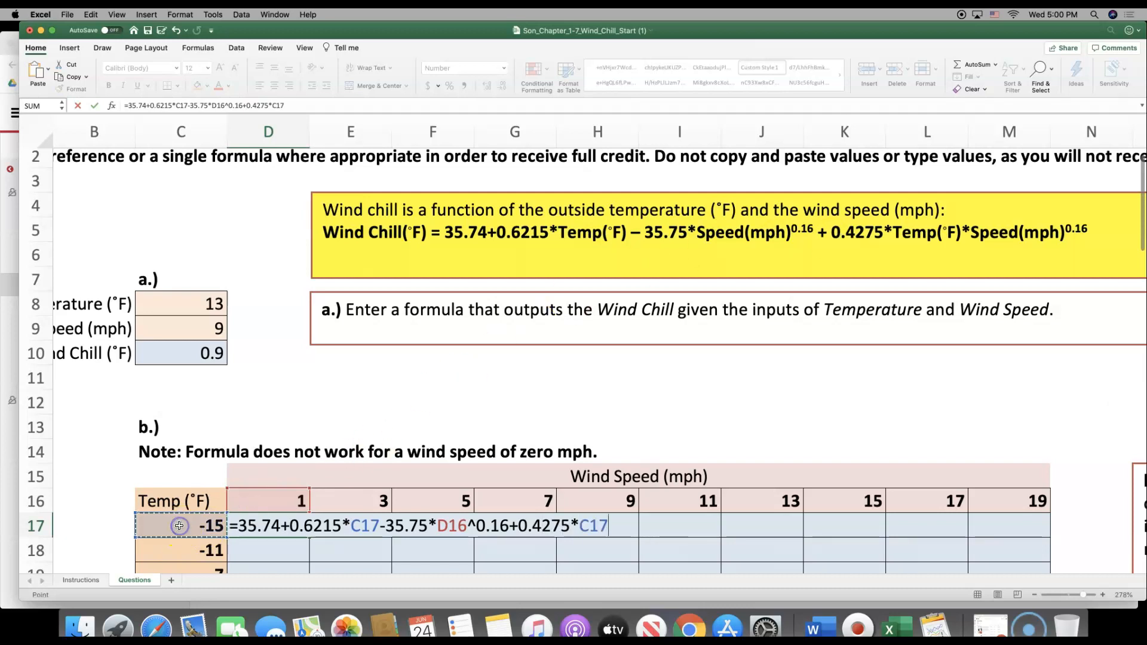
pyautogui.write('*')
pyautogui.click(277, 506)
pyautogui.write('^0.16')
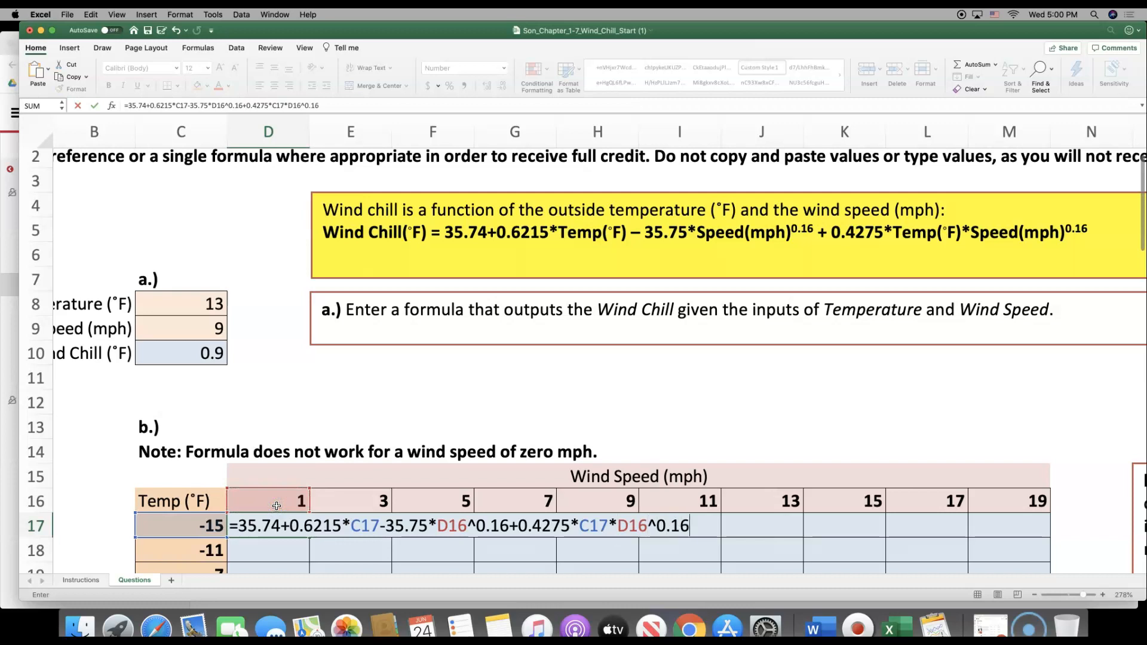
pyautogui.press('Return')
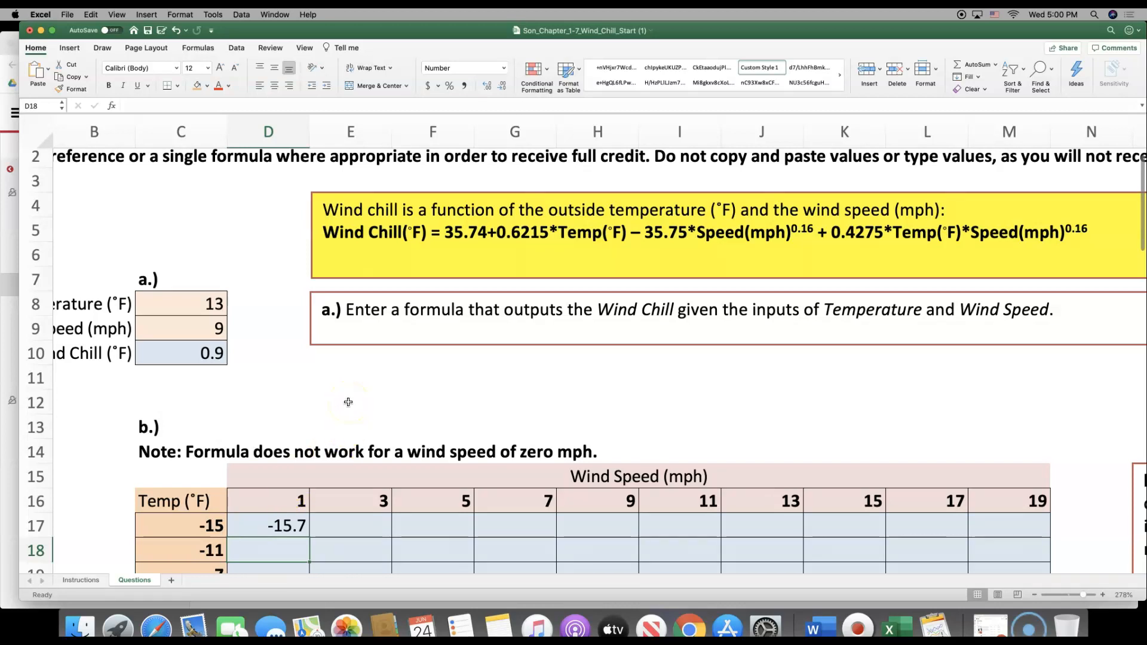
# Fill the D17 formula with its relative references across and down the table to cell M26
pyautogui.scroll(1, 348, 404)
pyautogui.scroll(-5, 350, 405)
pyautogui.scroll(-1, 350, 406)
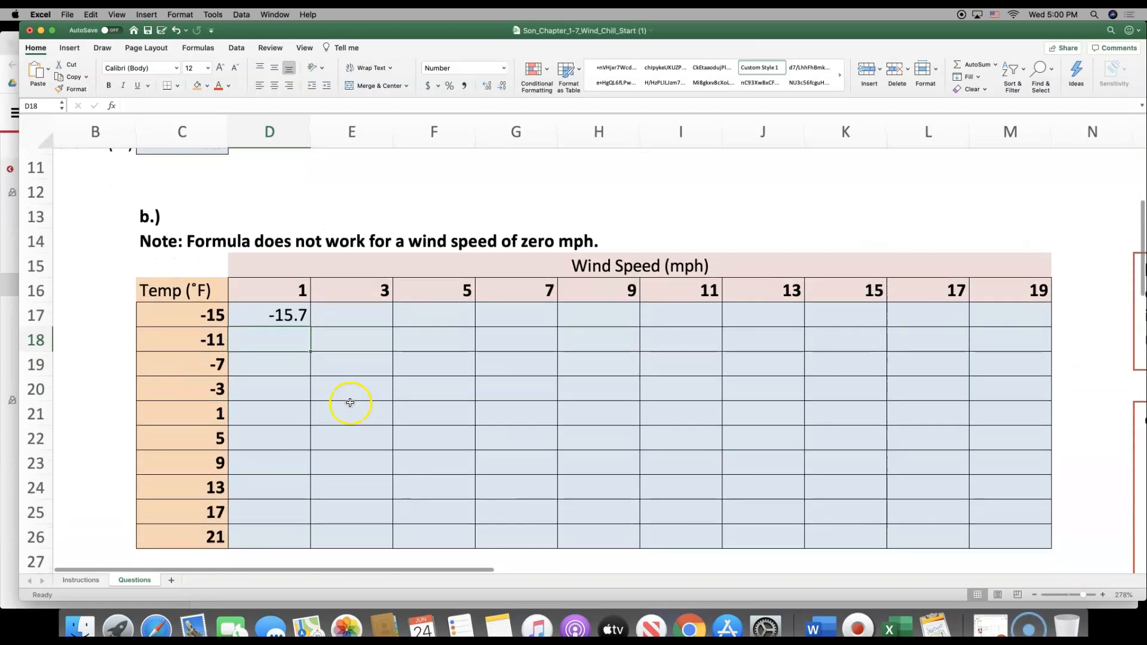
pyautogui.click(269, 319)
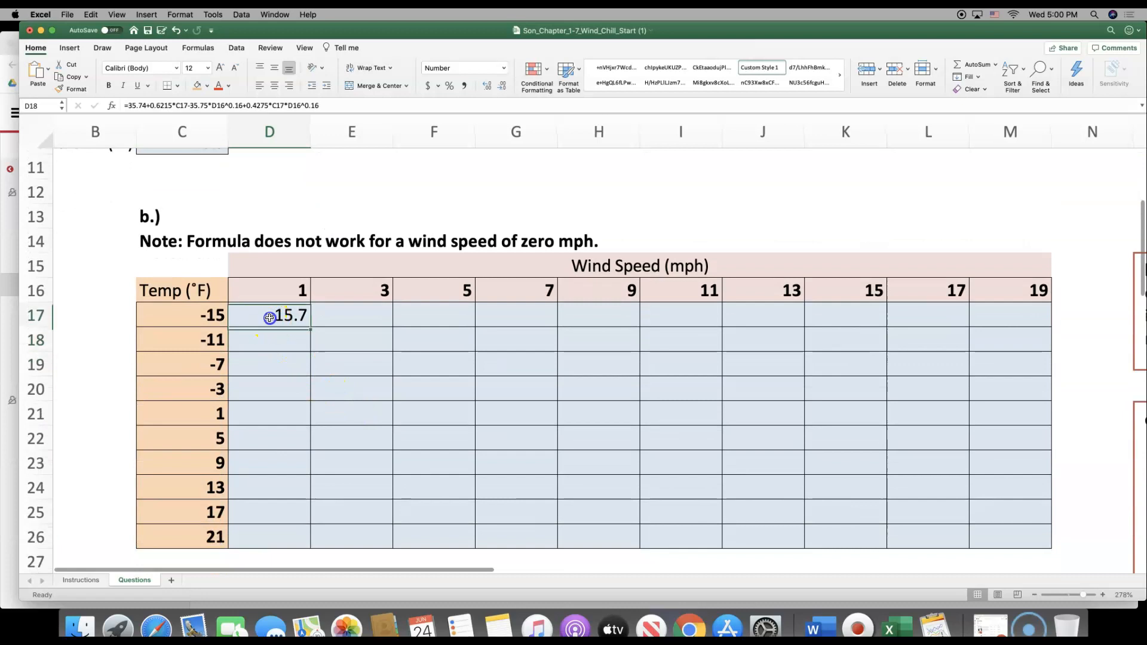
pyautogui.click(997, 532)
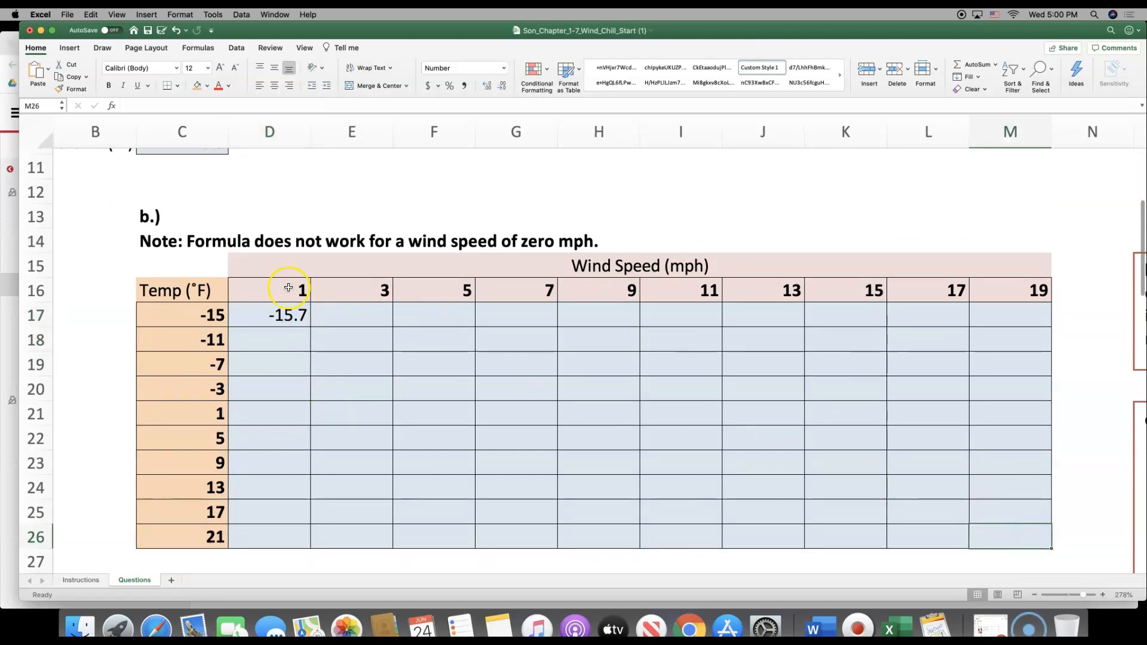
pyautogui.click(255, 310)
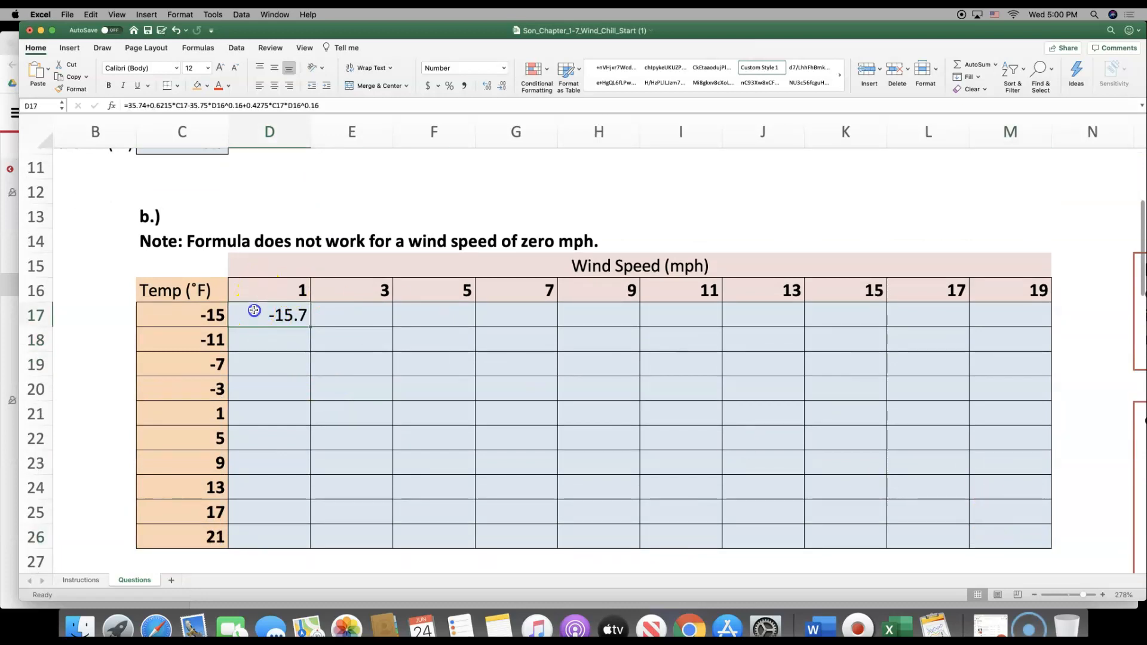
pyautogui.doubleClick(293, 316)
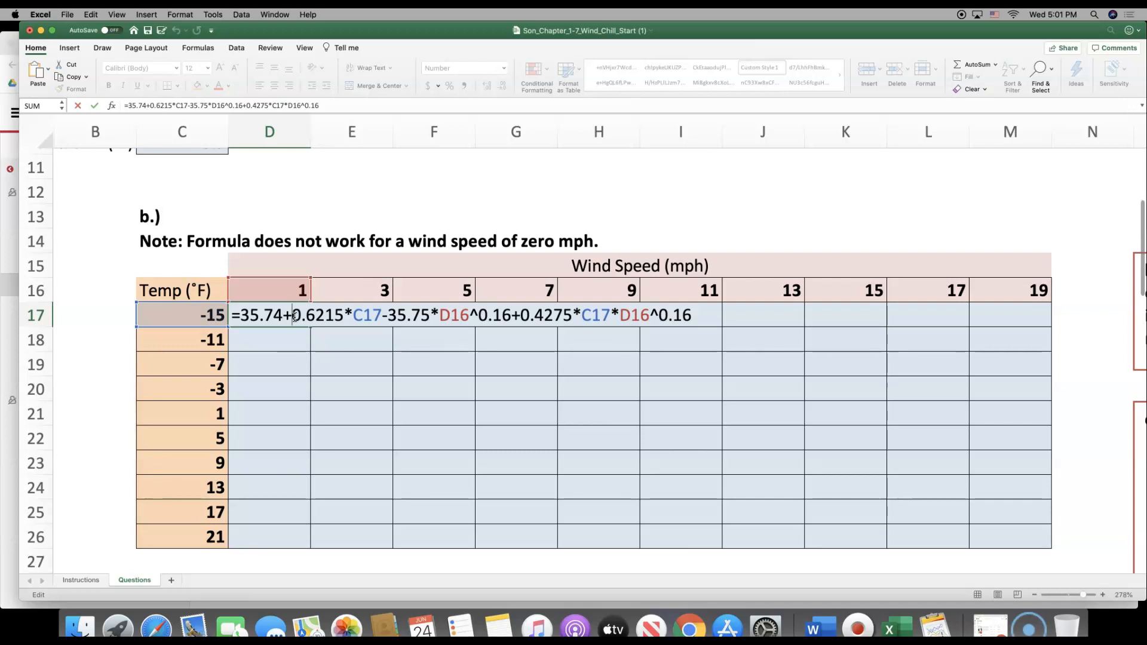
pyautogui.hotkey('ctrl', 'Return')
pyautogui.moveTo(310, 327); pyautogui.dragTo(1014, 549)
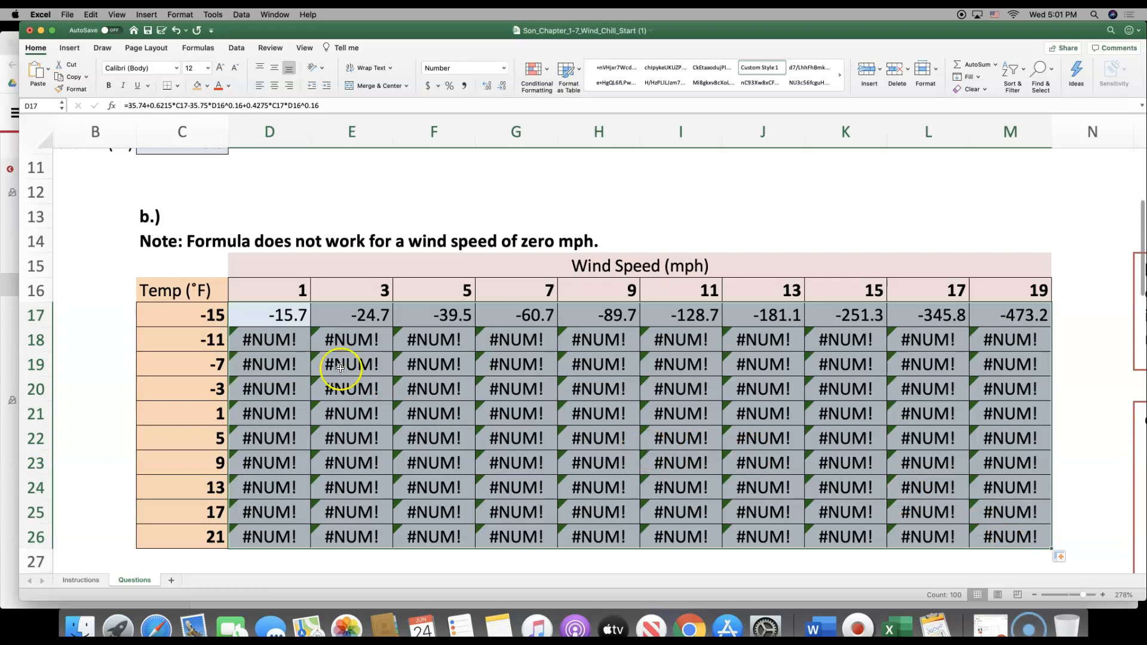
# Inspect the cell references in the D17 formula and leave it unedited
pyautogui.click(280, 318)
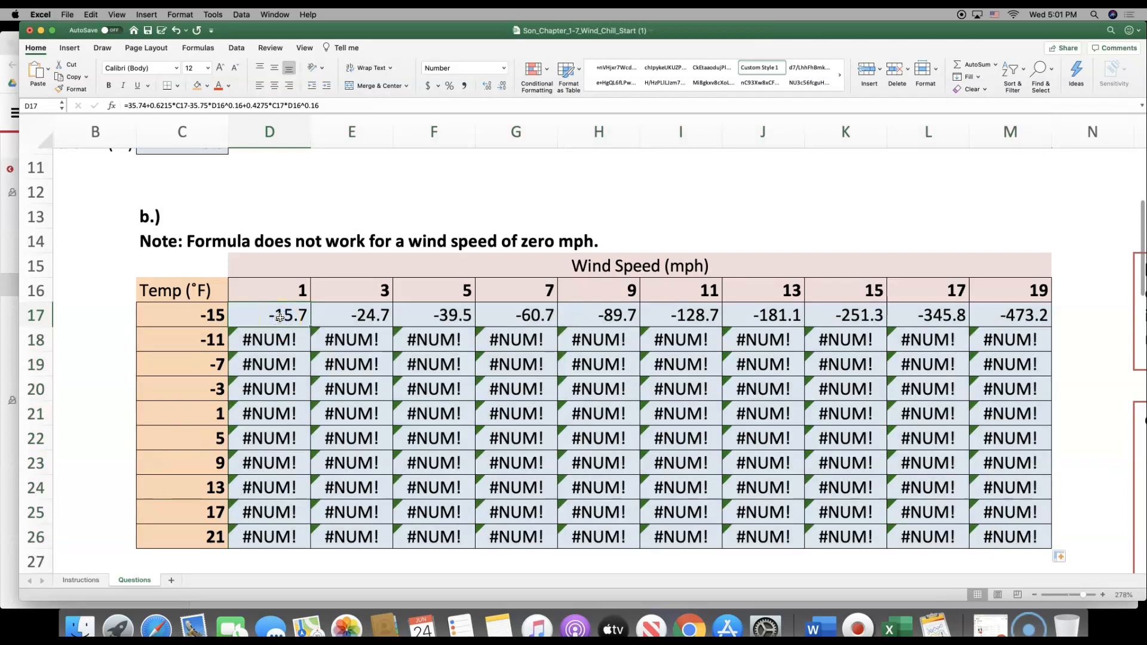
pyautogui.doubleClick(280, 318)
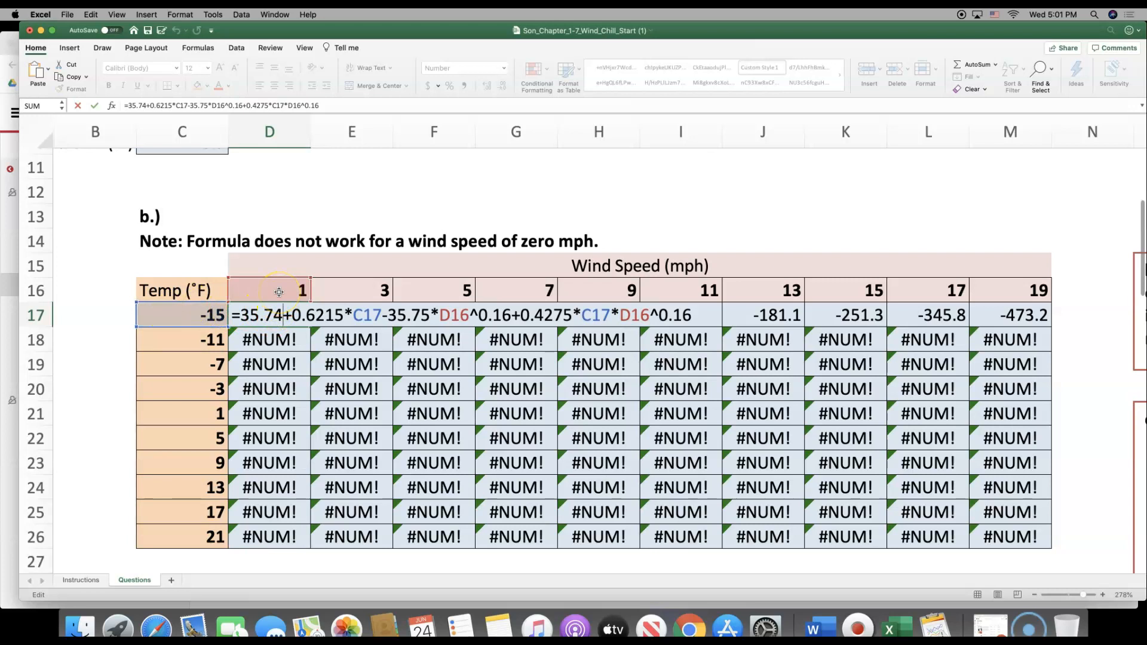
pyautogui.press('Escape')
# Check the filled formula in D20 against the temperature in C20 and the wind speed in D16 that it should use
pyautogui.click(292, 390)
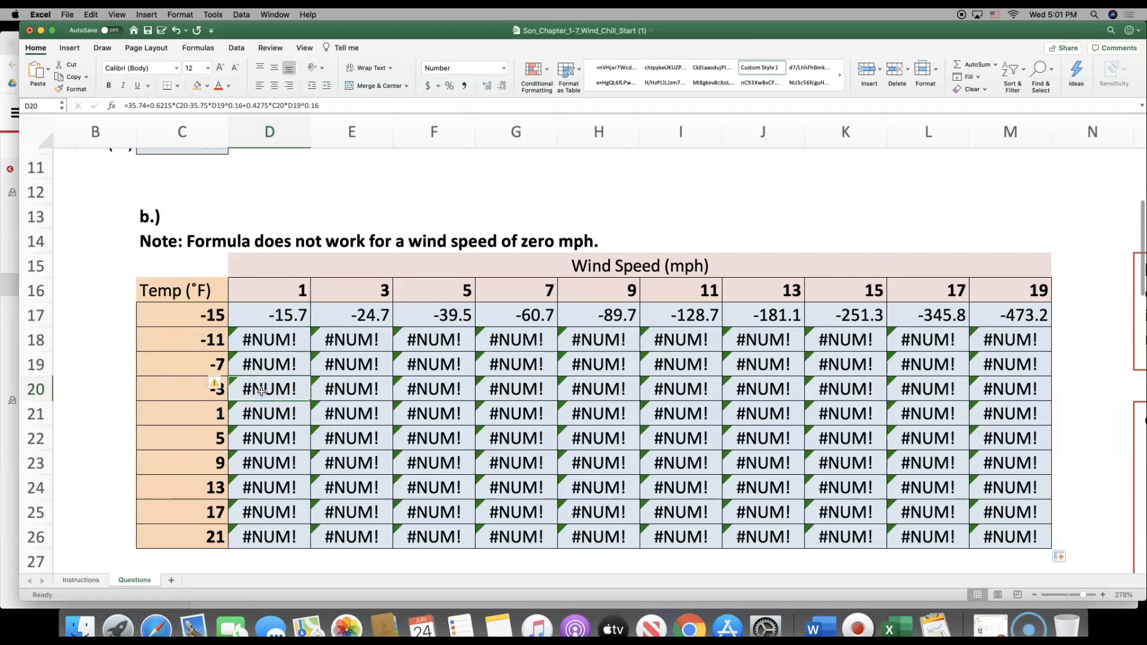
pyautogui.click(217, 390)
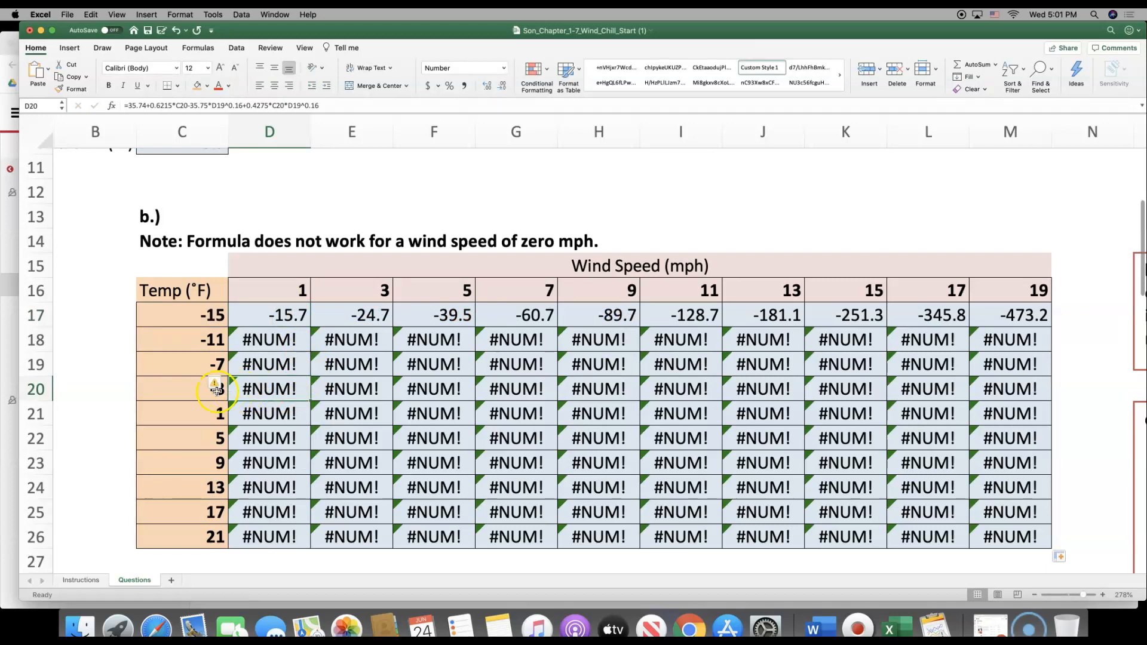
pyautogui.click(177, 390)
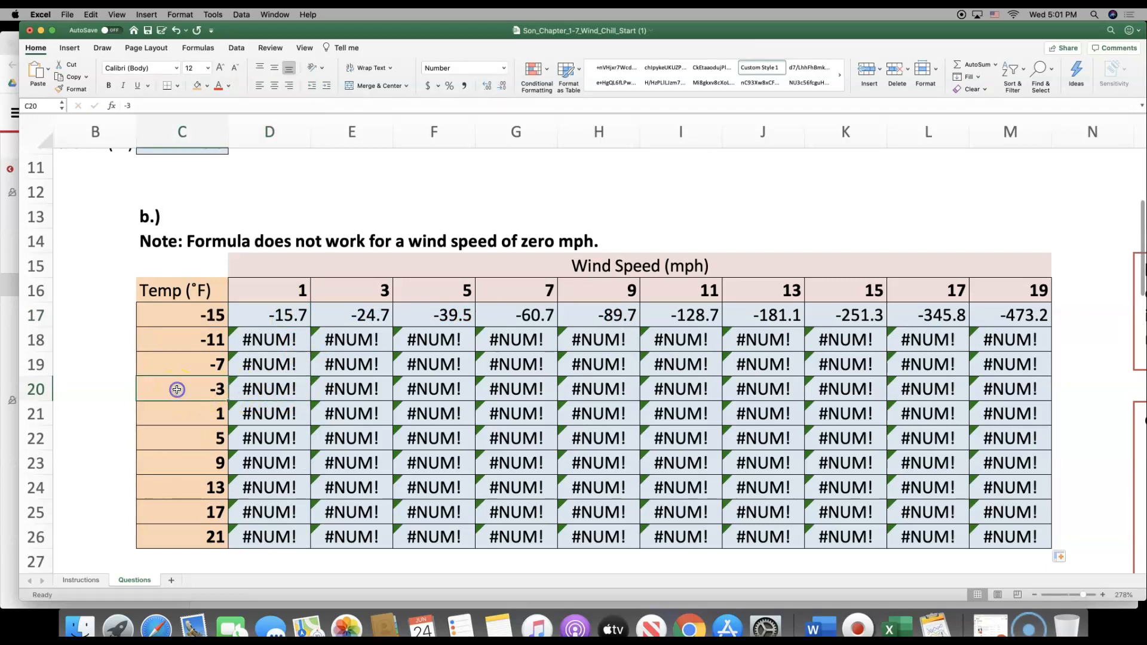
pyautogui.click(239, 390)
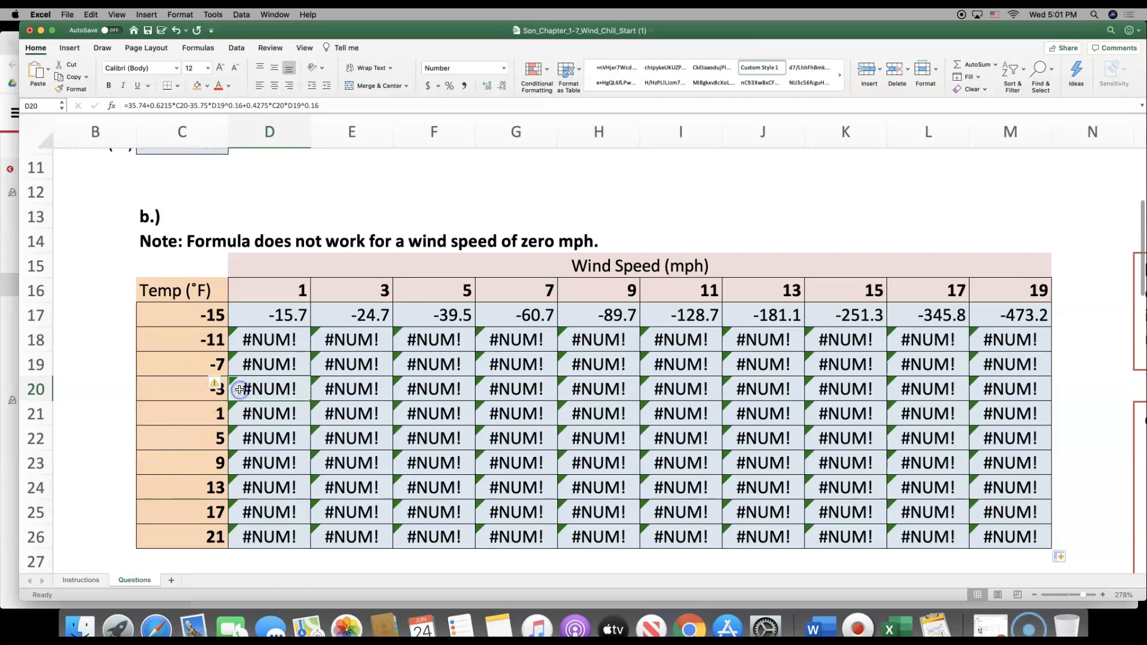
pyautogui.click(258, 290)
pyautogui.click(183, 390)
pyautogui.click(257, 290)
pyautogui.click(201, 390)
pyautogui.click(248, 297)
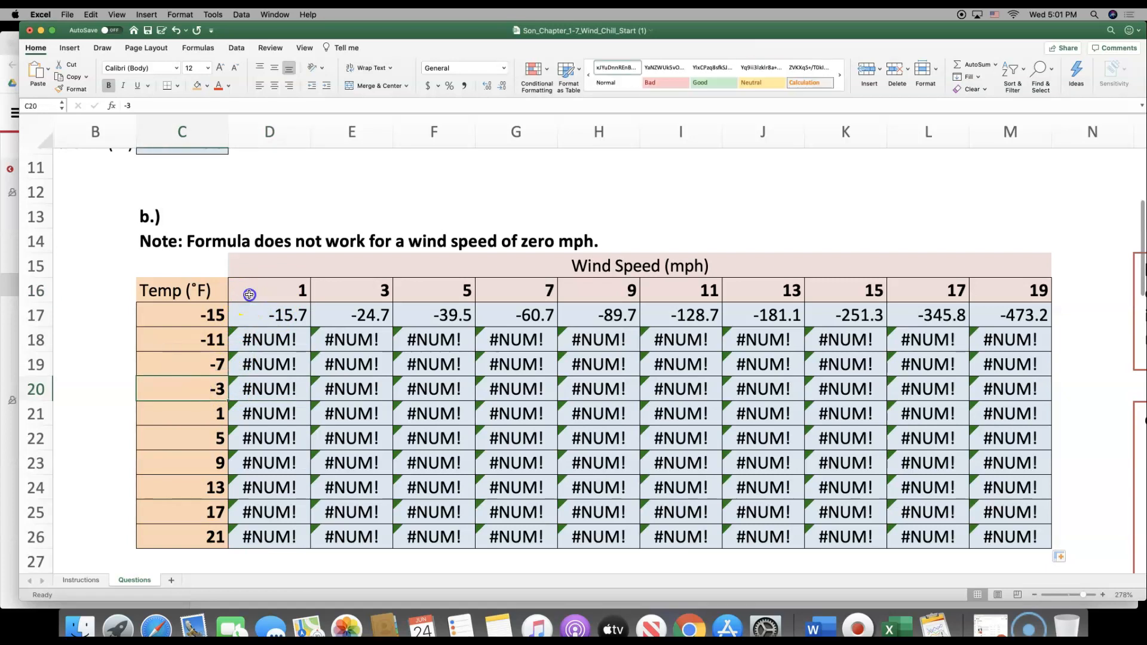
pyautogui.click(207, 390)
pyautogui.click(263, 292)
# Open the D20 formula to trace which temperature and wind speed cells it references, and close it unedited
pyautogui.doubleClick(269, 393)
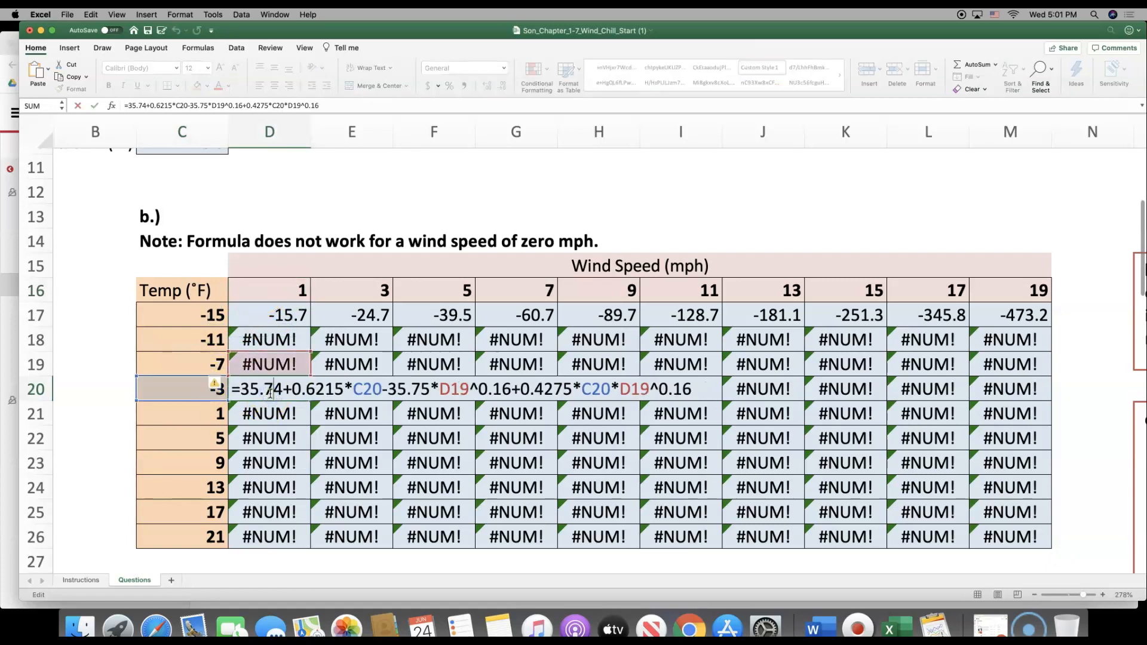
pyautogui.click(170, 389)
pyautogui.press('Return')
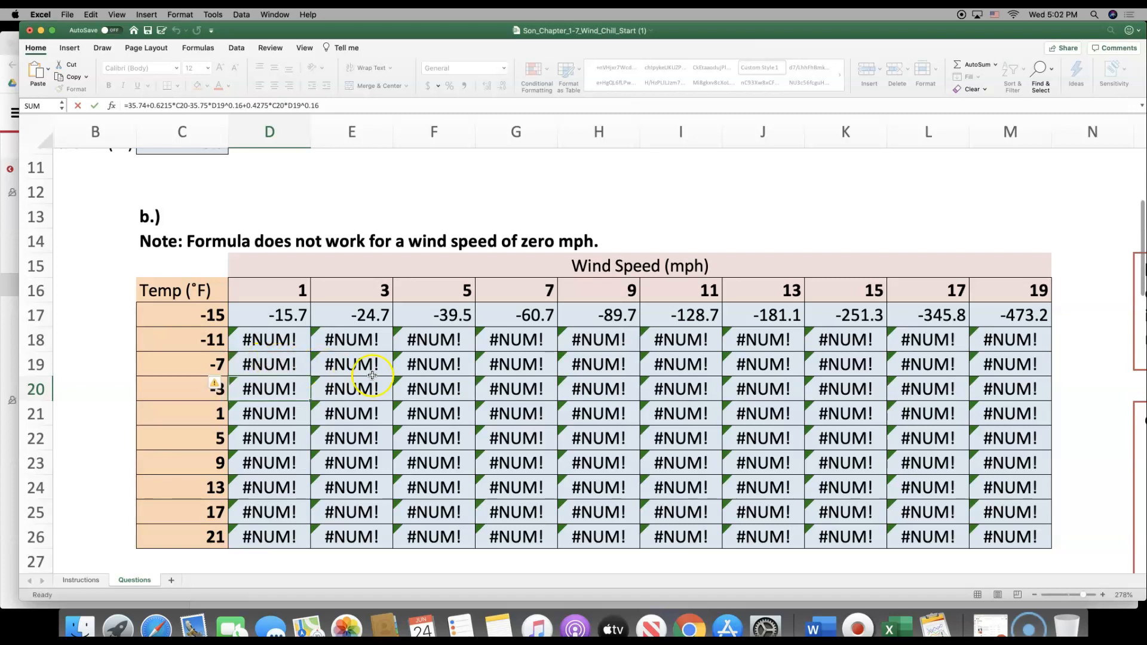
# Check cell I22 against the temperature in C22 and the wind speed in I16 that it should use
pyautogui.click(686, 438)
pyautogui.click(686, 438)
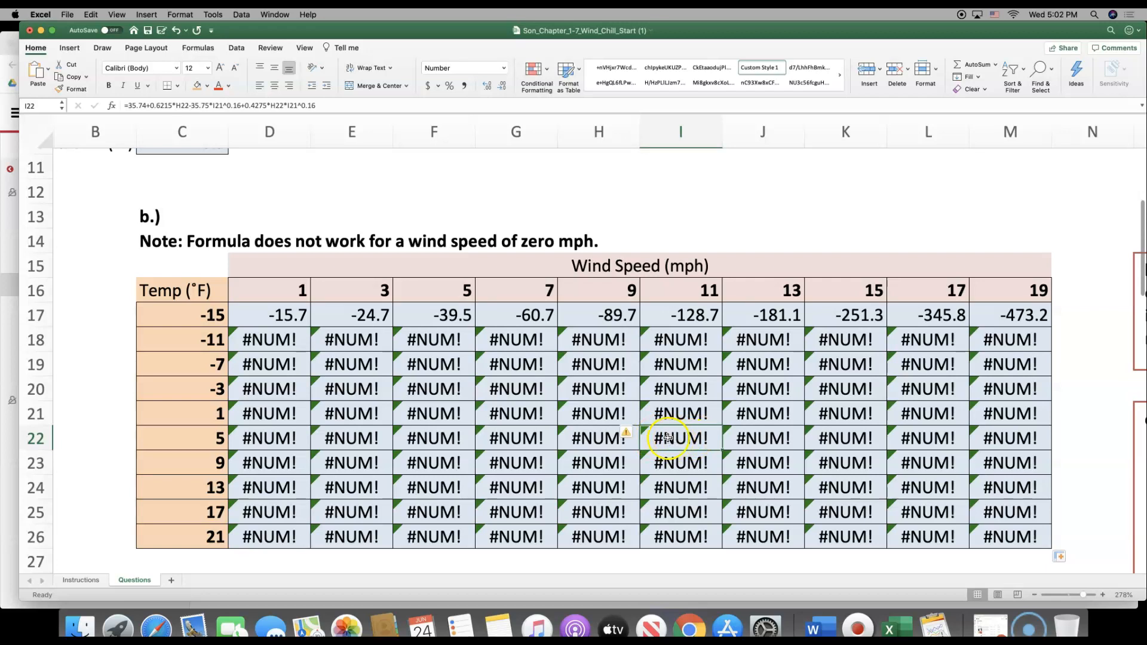
pyautogui.click(43, 442)
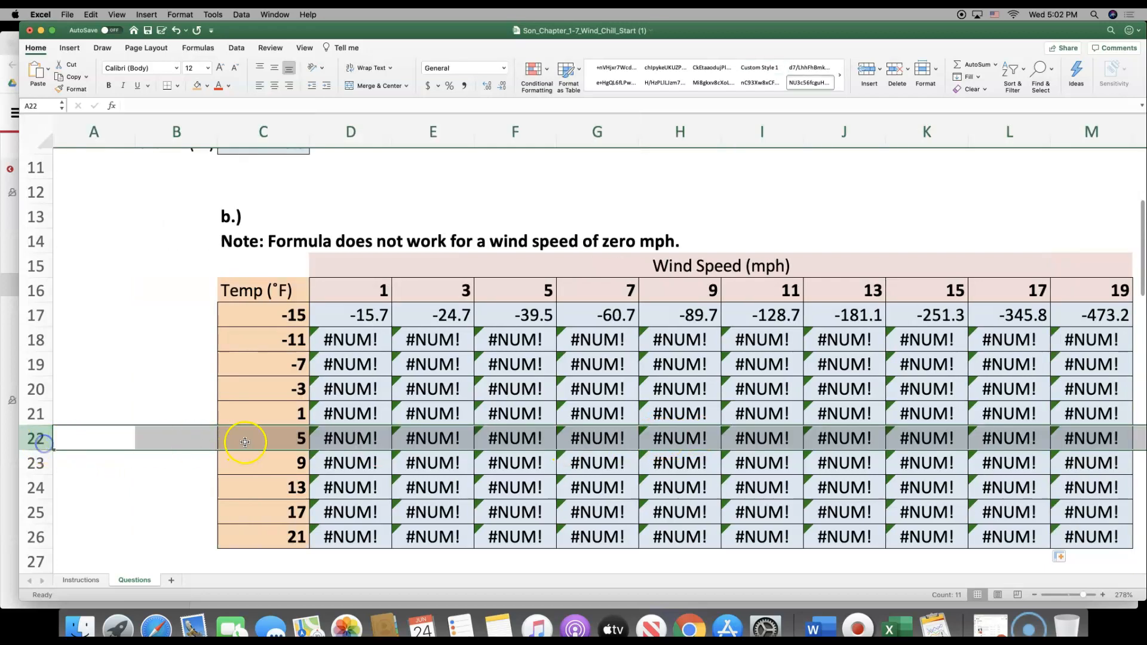
pyautogui.click(285, 442)
pyautogui.click(757, 441)
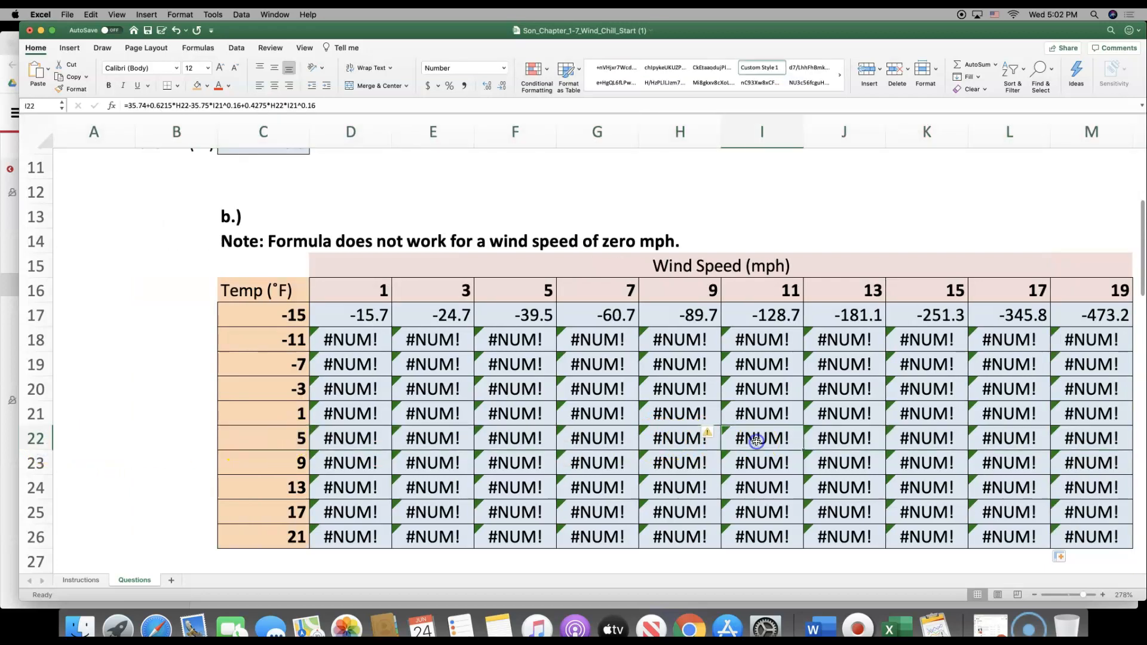
pyautogui.click(762, 293)
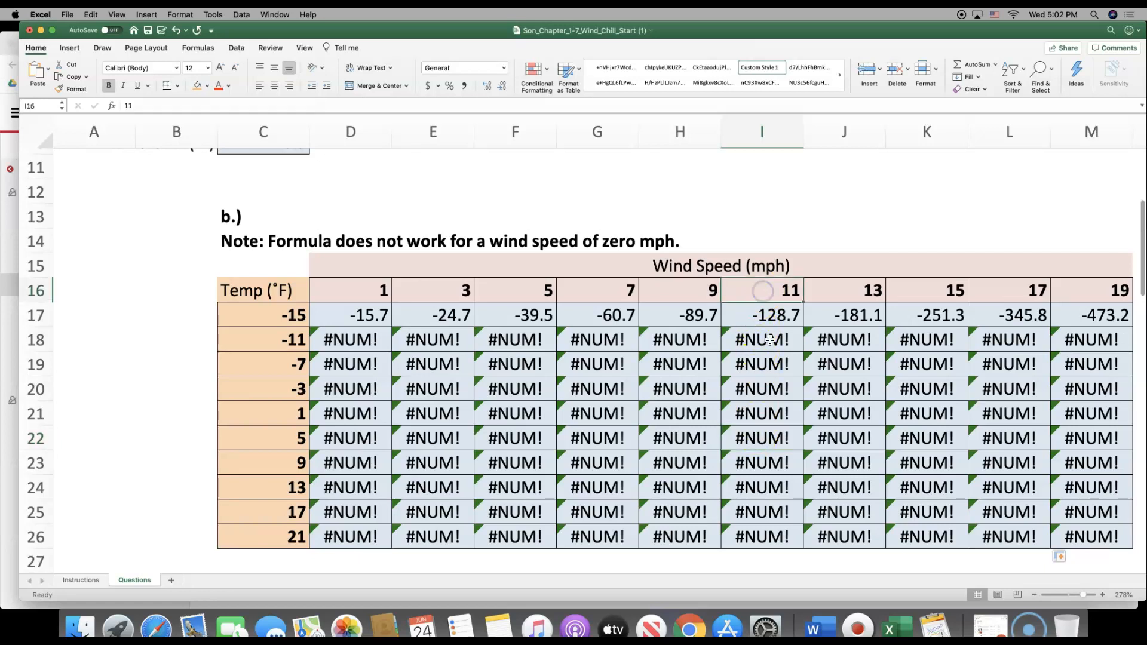
# Open the I22 formula to trace which temperature and wind speed cells it references, and close it unedited
pyautogui.click(773, 467)
pyautogui.doubleClick(773, 447)
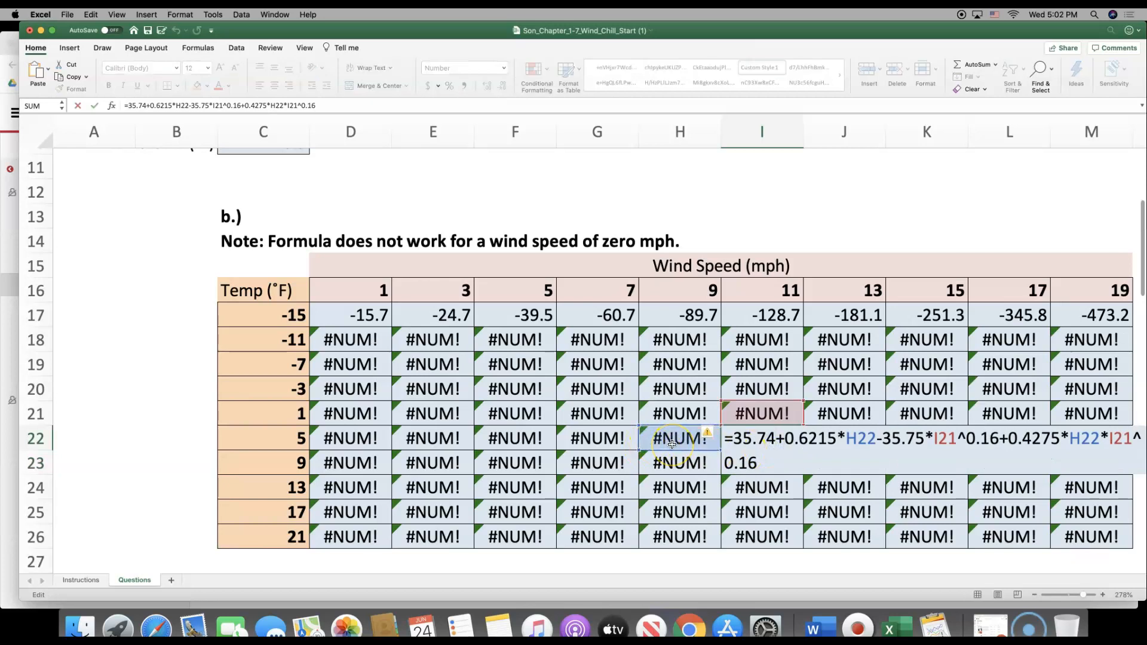
pyautogui.scroll(1, 807, 441)
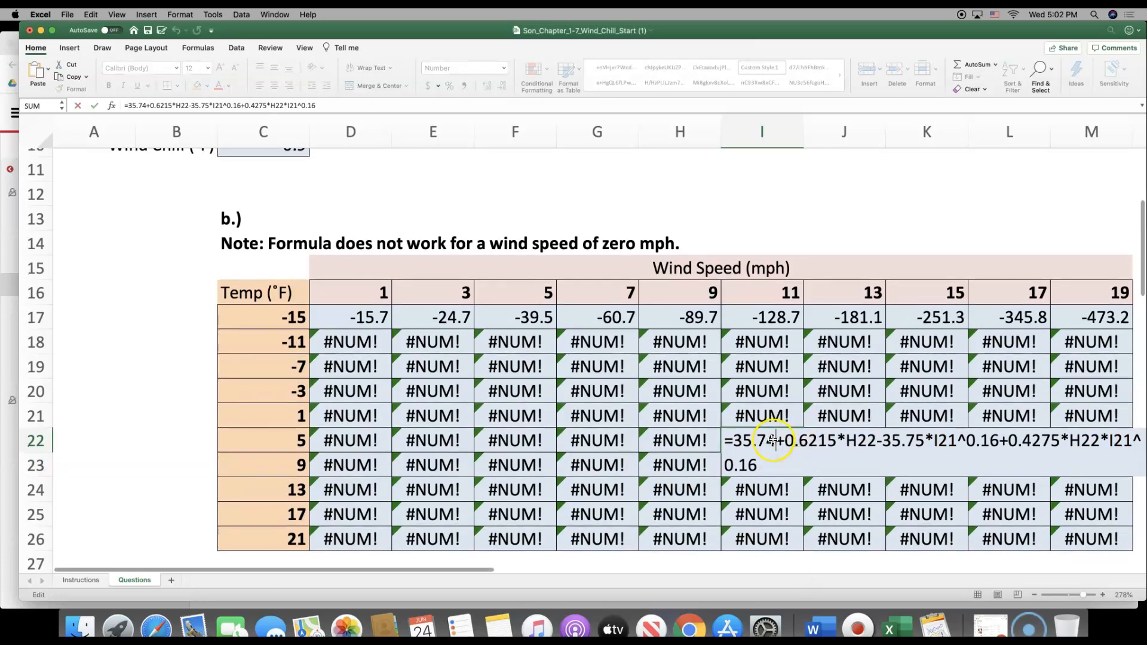
pyautogui.click(152, 469)
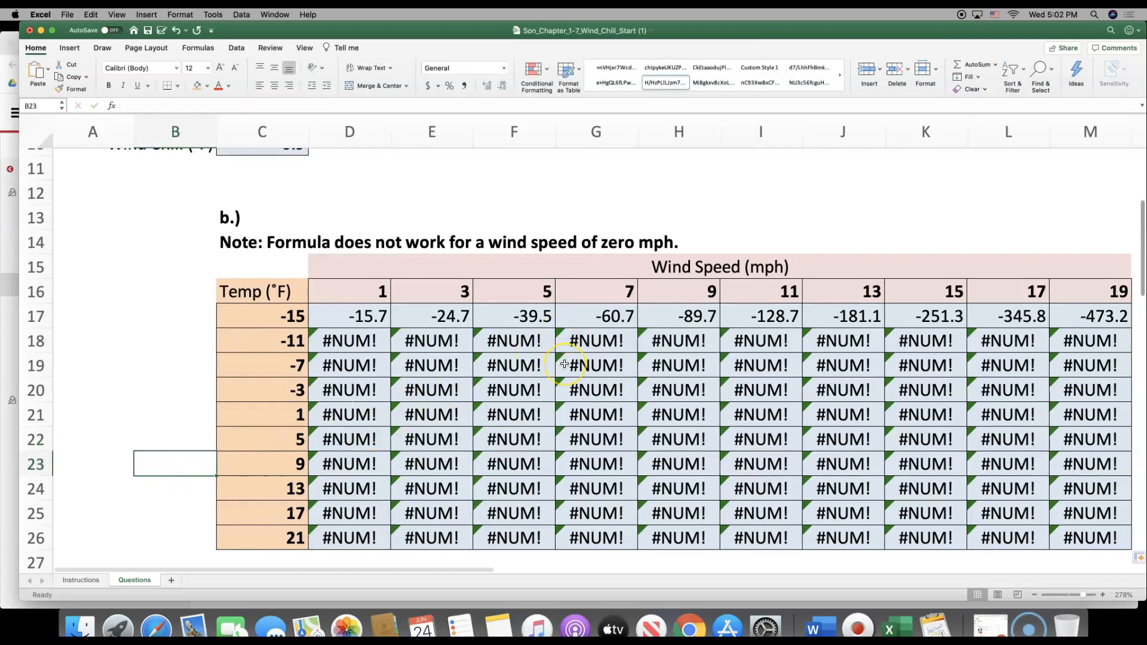
# Undo the fill of the wind chill table so that only the D17 formula remains
pyautogui.press('Right')
pyautogui.press('Right')
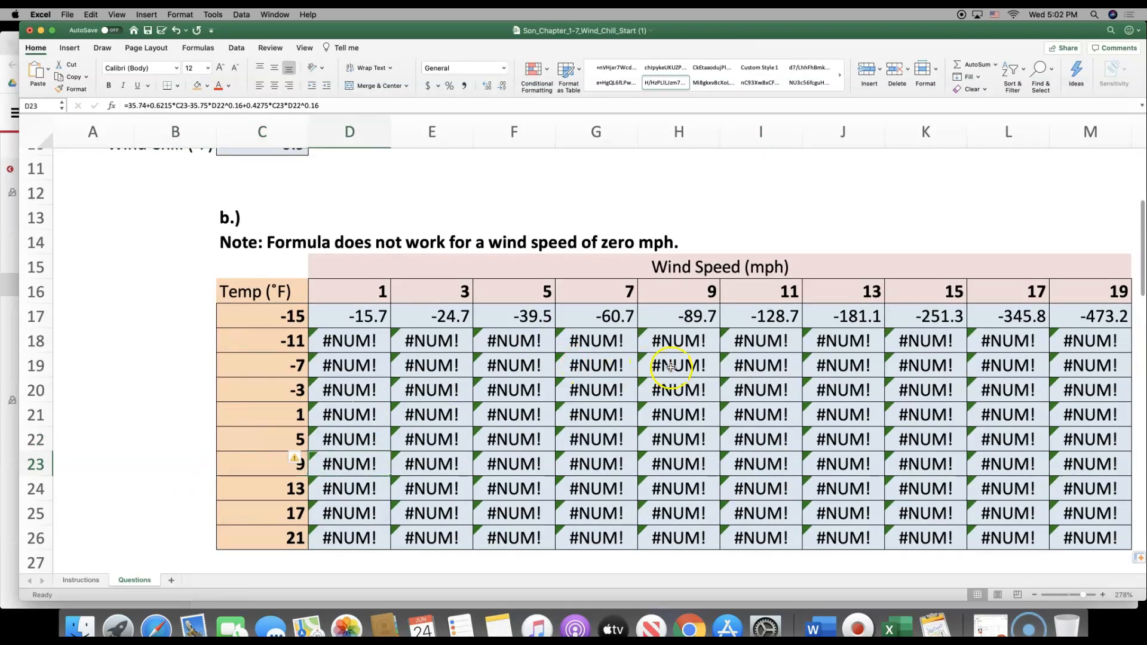
pyautogui.press('Left')
pyautogui.press('super+z')
pyautogui.press('super+z')
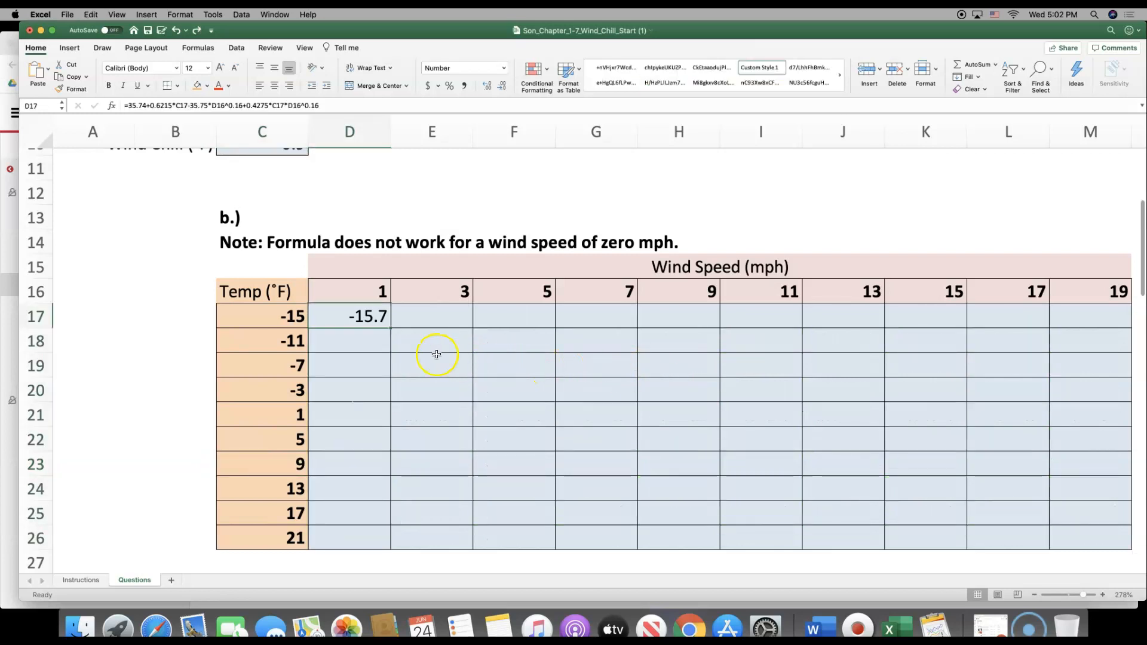
pyautogui.click(1038, 371)
pyautogui.press('Right')
pyautogui.press('Right')
pyautogui.click(404, 359)
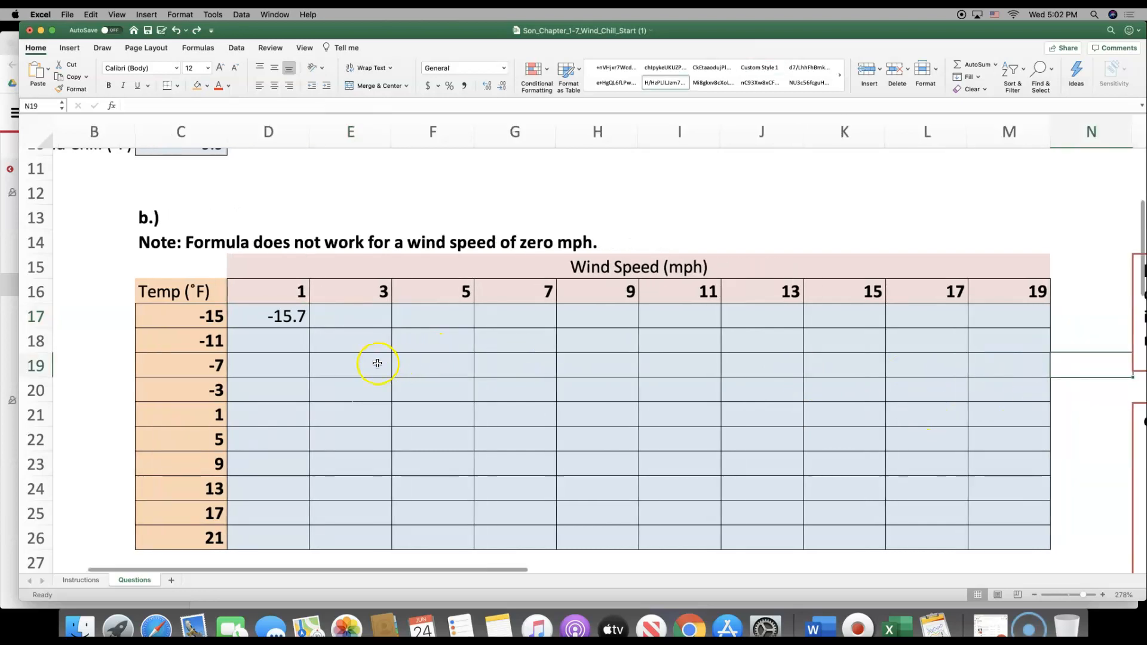
pyautogui.press('Down')
pyautogui.press('Down')
pyautogui.press('Down')
pyautogui.press('Down')
pyautogui.press('Down')
pyautogui.press('Down')
pyautogui.press('Down')
pyautogui.press('Down')
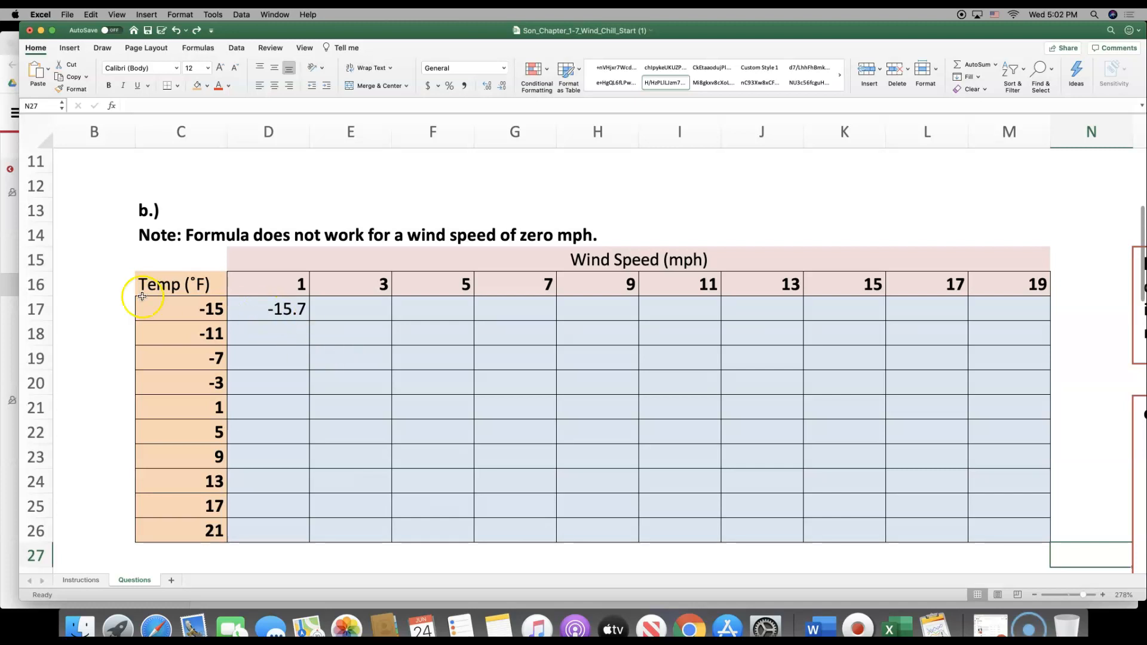
# Compare column C with columns D through H to work out which column the temperature reference must stay in
pyautogui.click(182, 123)
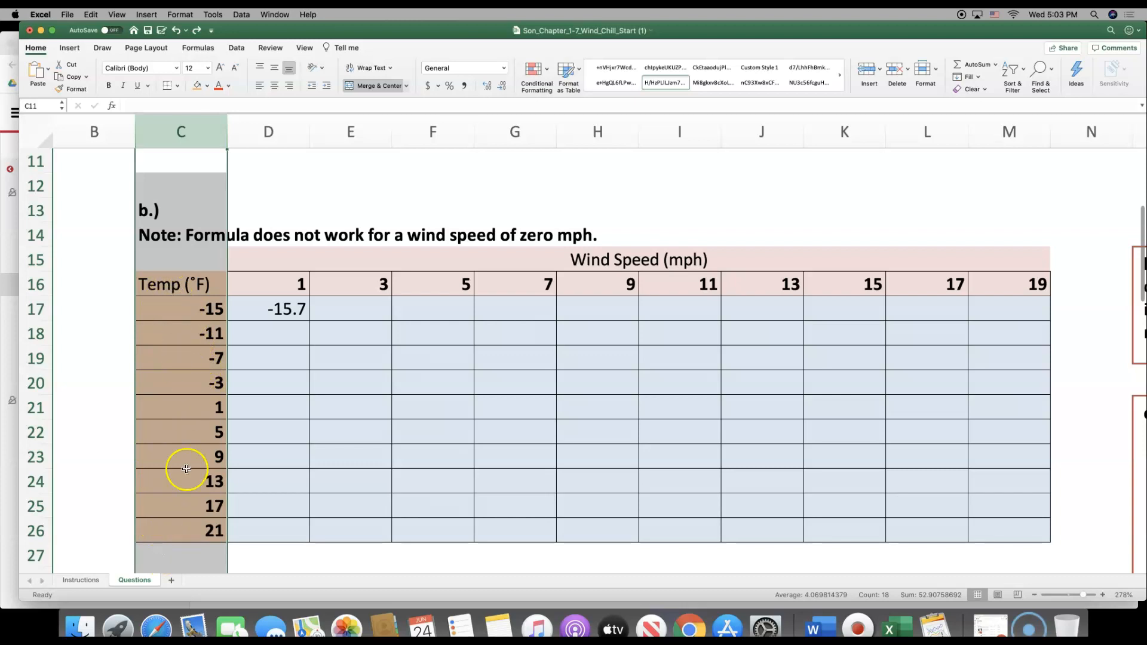
pyautogui.click(300, 126)
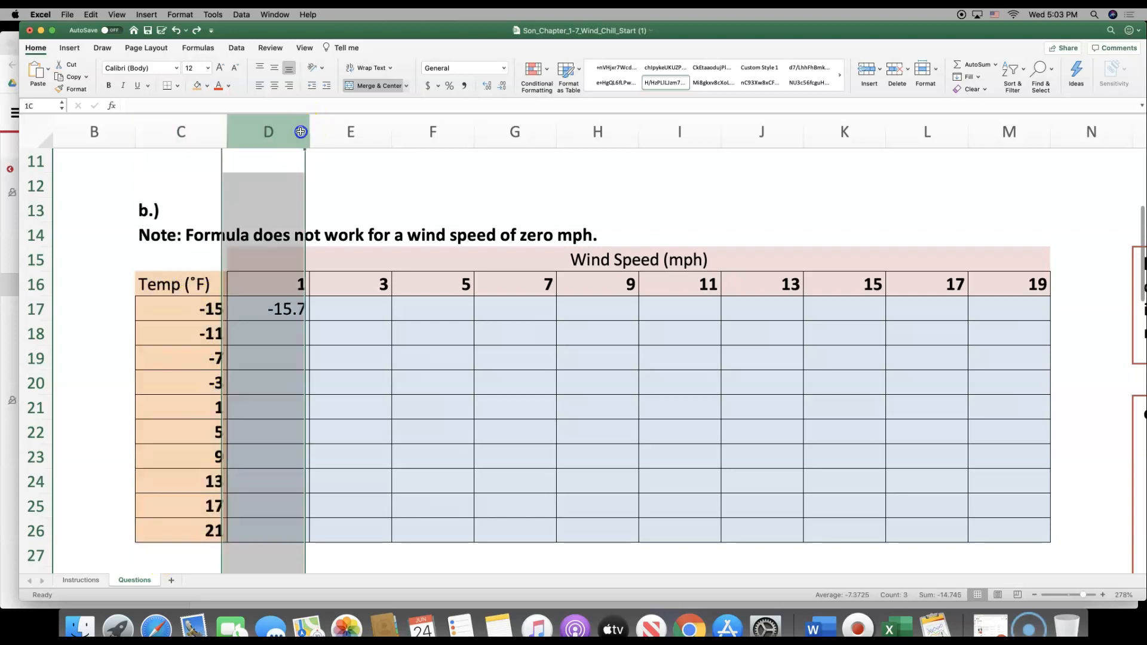
pyautogui.click(318, 126)
pyautogui.click(404, 128)
pyautogui.click(498, 127)
pyautogui.click(589, 126)
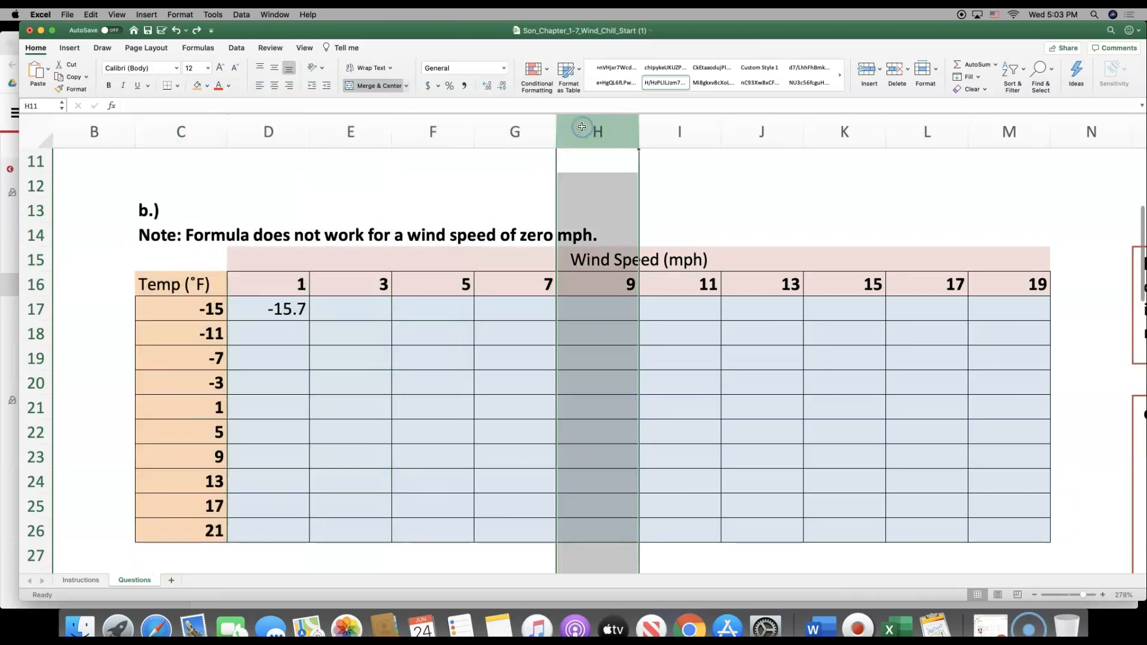
pyautogui.click(522, 134)
pyautogui.click(414, 131)
pyautogui.click(360, 132)
pyautogui.click(300, 139)
pyautogui.click(205, 133)
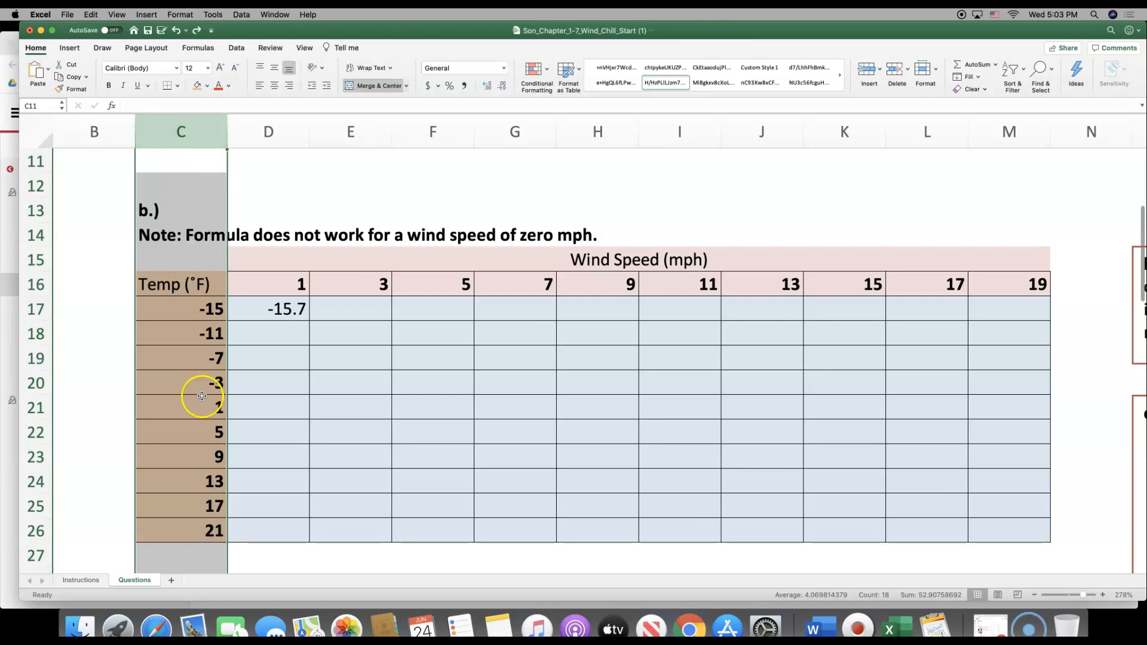
# Lock the column in both temperature references of the D17 formula by changing them to $C17
pyautogui.doubleClick(253, 313)
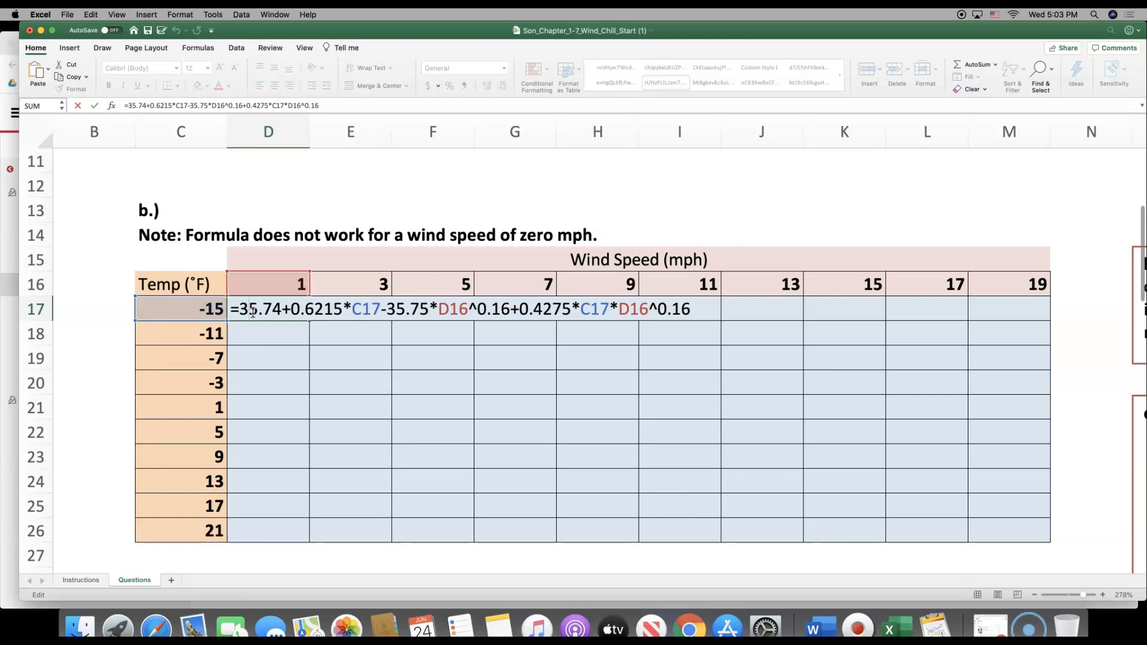
pyautogui.click(362, 312)
pyautogui.click(355, 312)
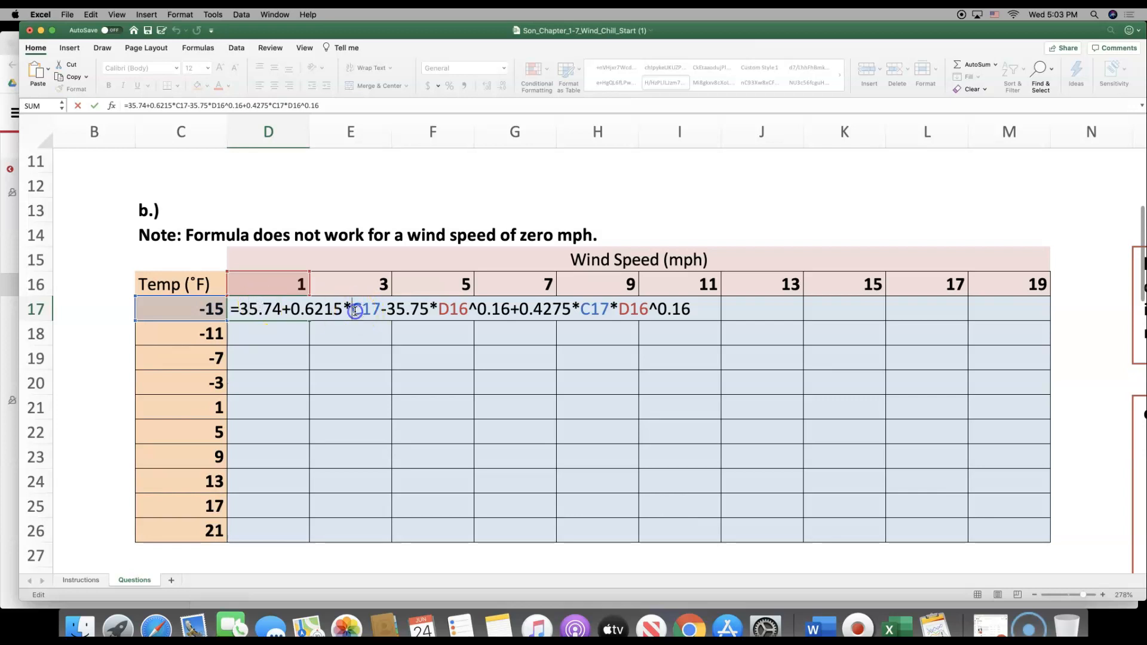
pyautogui.write('$')
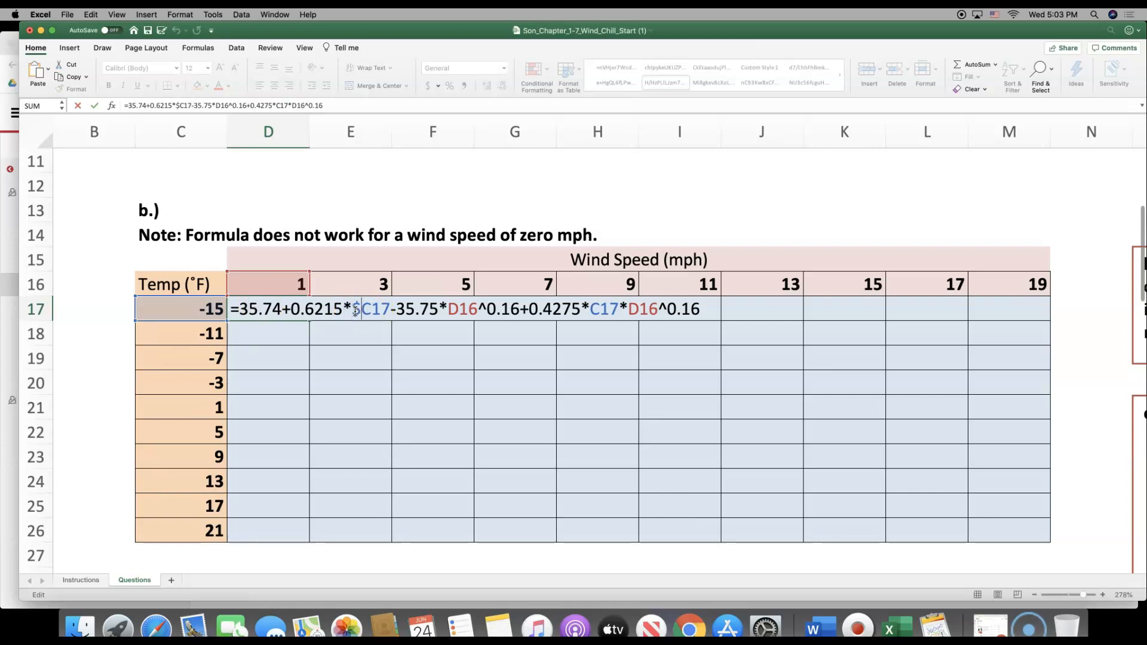
pyautogui.click(395, 312)
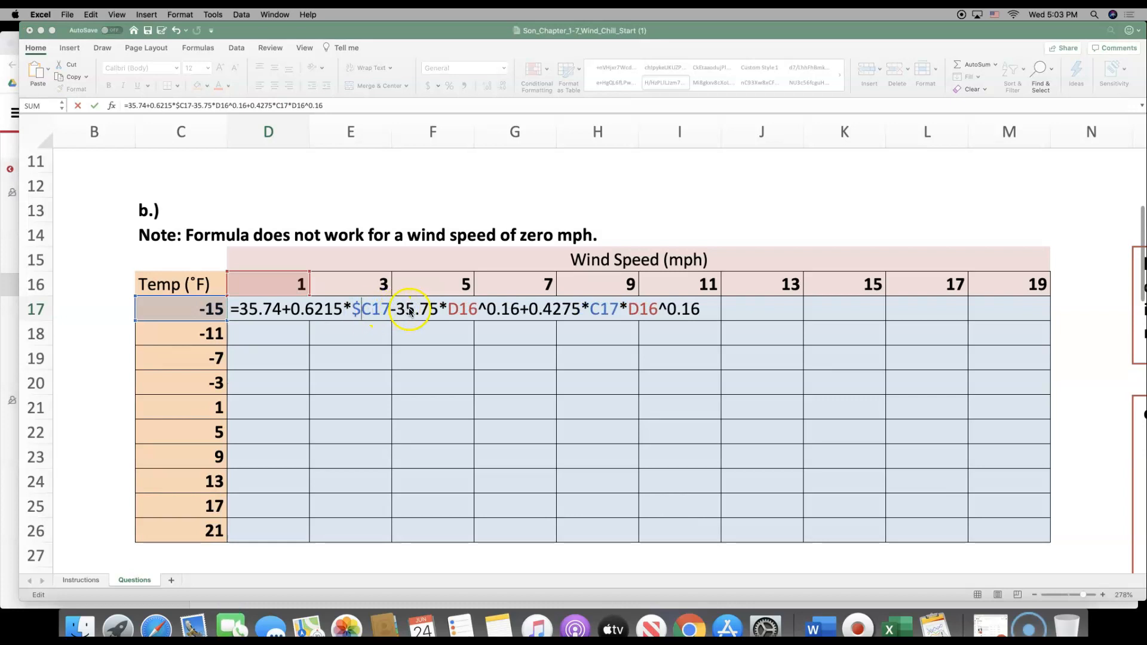
pyautogui.click(586, 309)
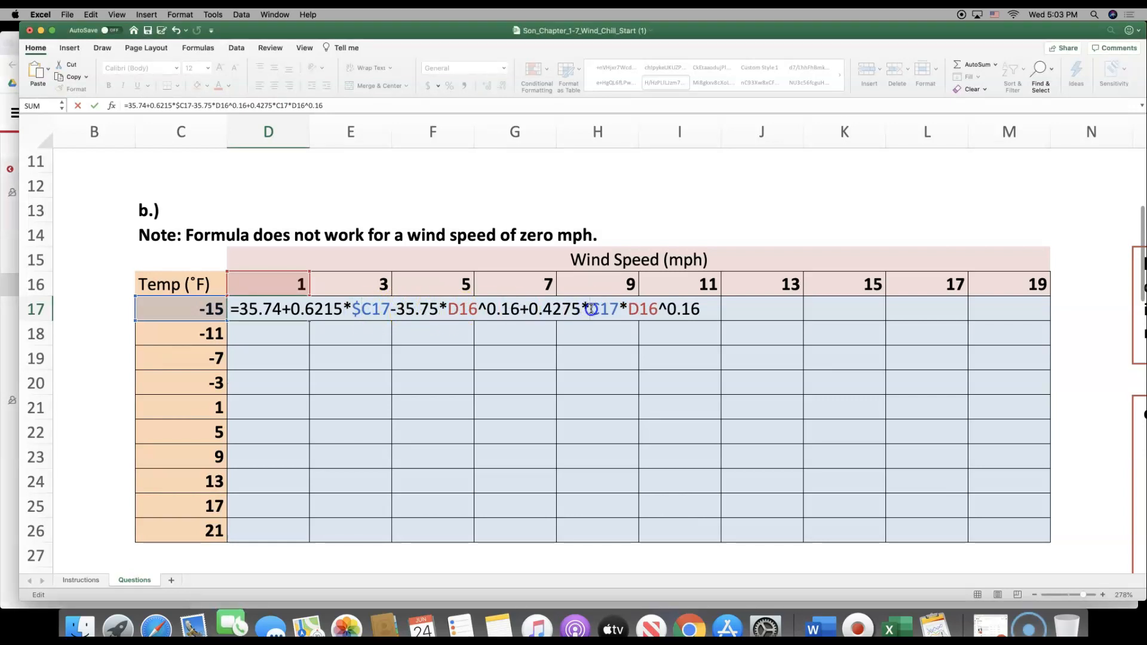
pyautogui.write('$')
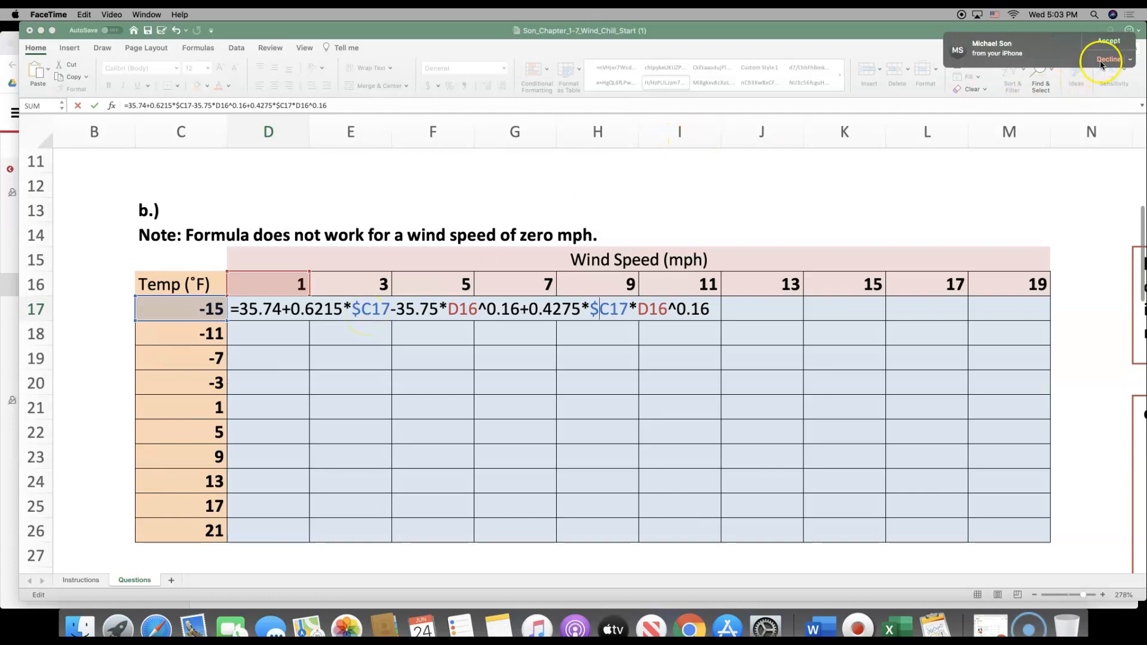
pyautogui.click(1129, 61)
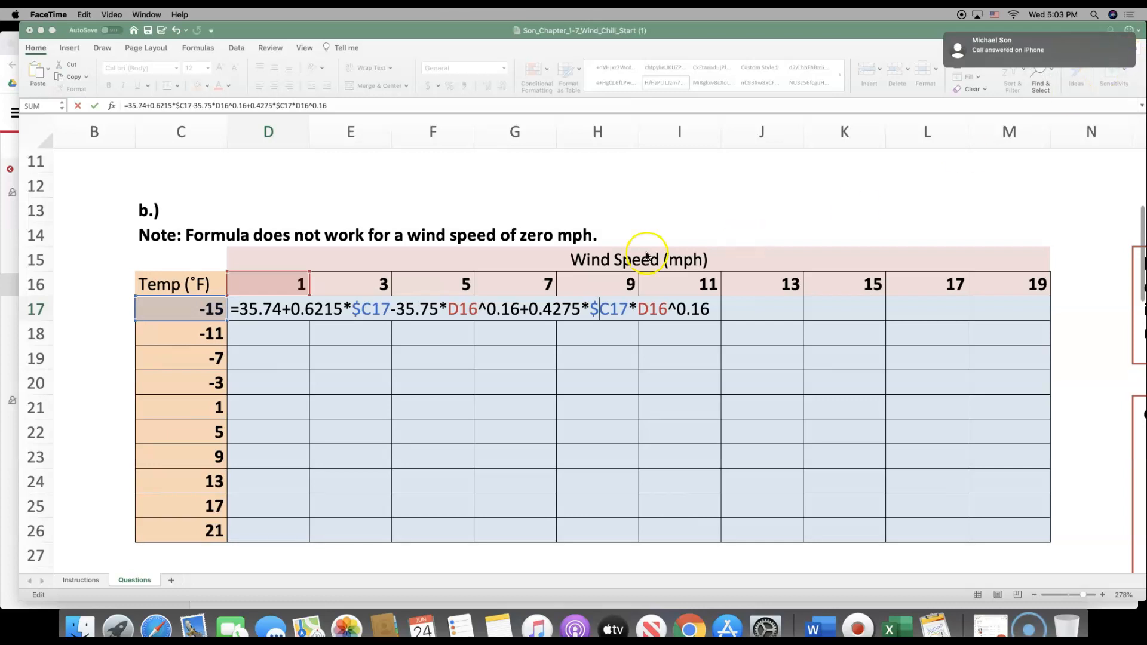
pyautogui.click(333, 309)
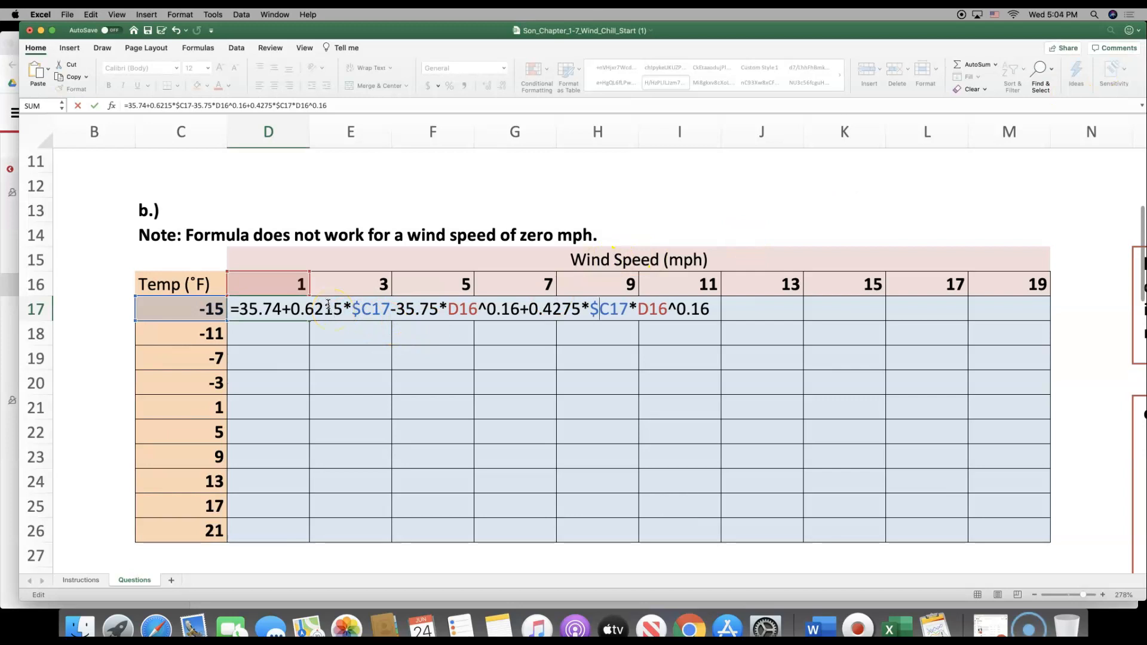
pyautogui.click(205, 127)
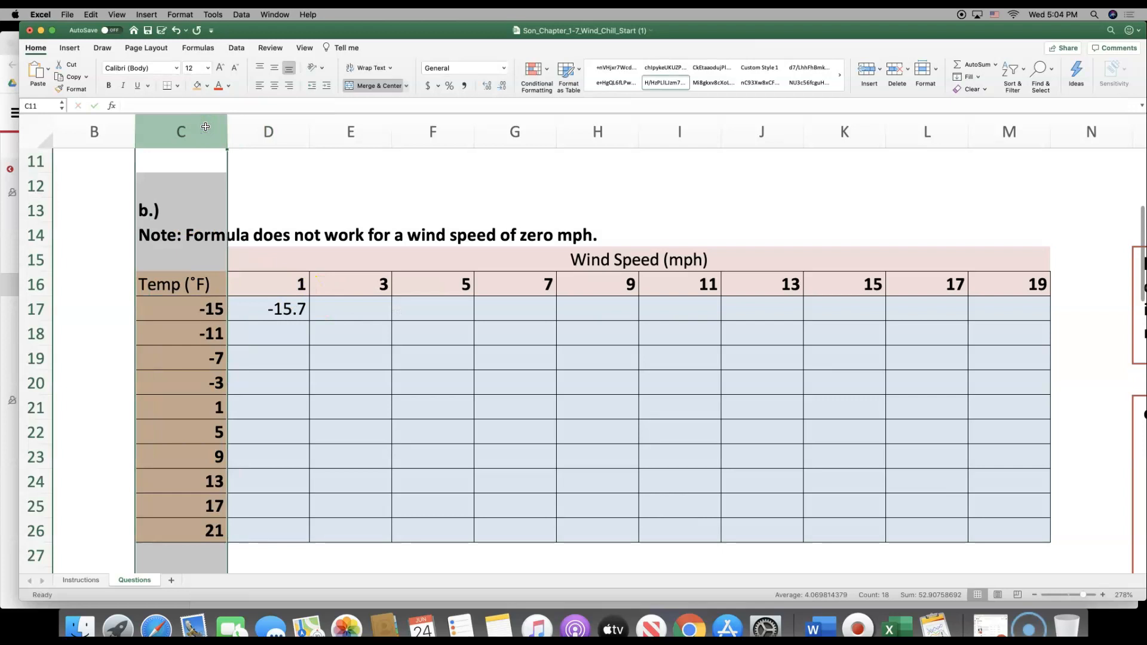
# Compare row 16 with rows 17 through 19 to work out which row the wind speed reference must stay in
pyautogui.click(35, 289)
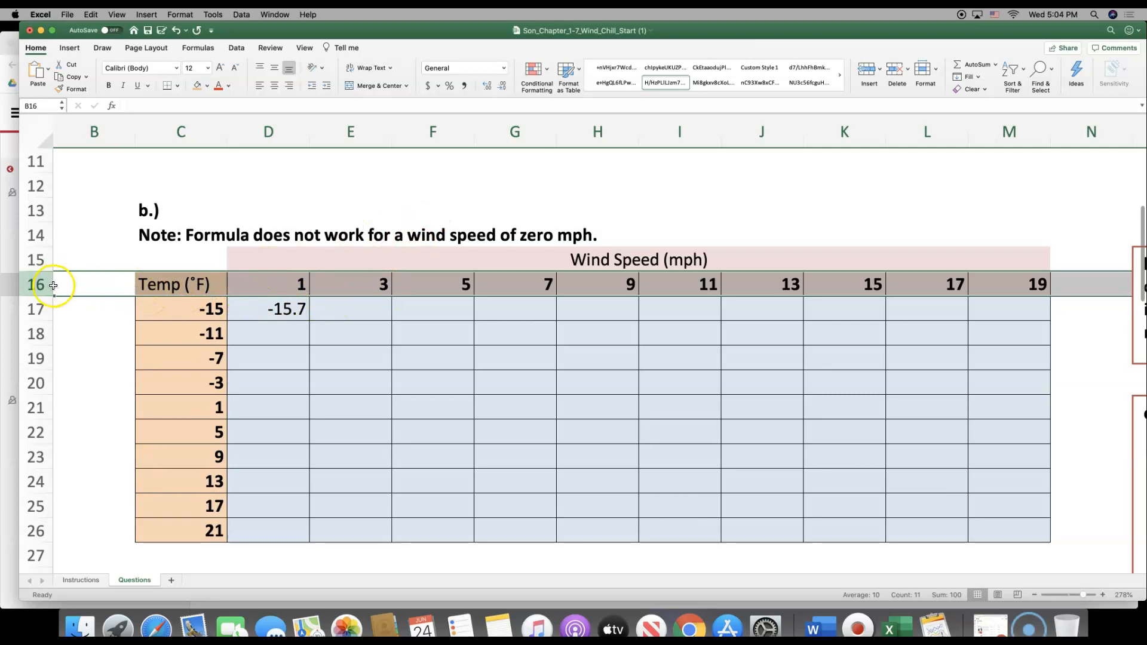
pyautogui.click(290, 286)
pyautogui.click(379, 286)
pyautogui.click(431, 285)
pyautogui.click(520, 286)
pyautogui.click(597, 288)
pyautogui.click(44, 289)
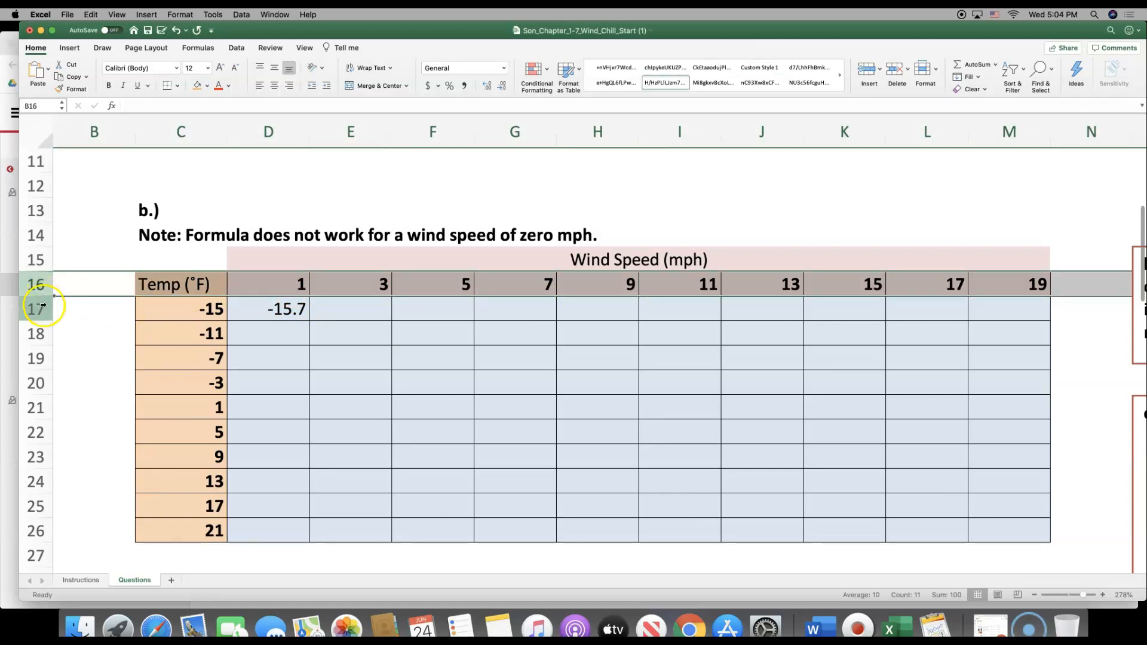
pyautogui.click(42, 311)
pyautogui.click(45, 340)
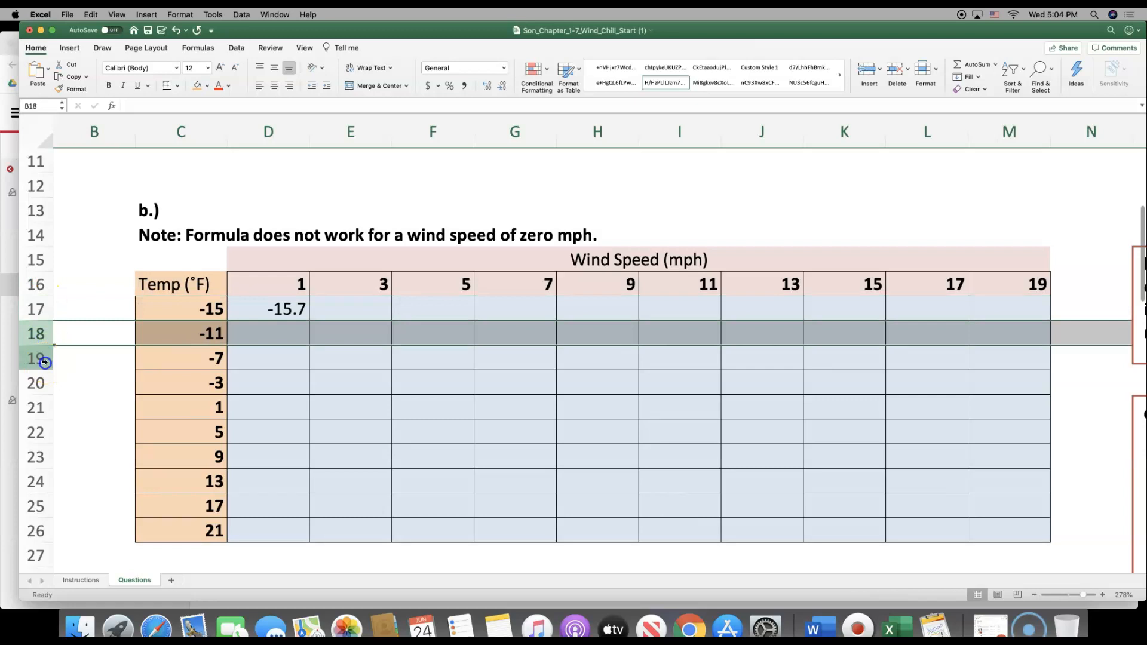
pyautogui.click(43, 361)
pyautogui.click(40, 288)
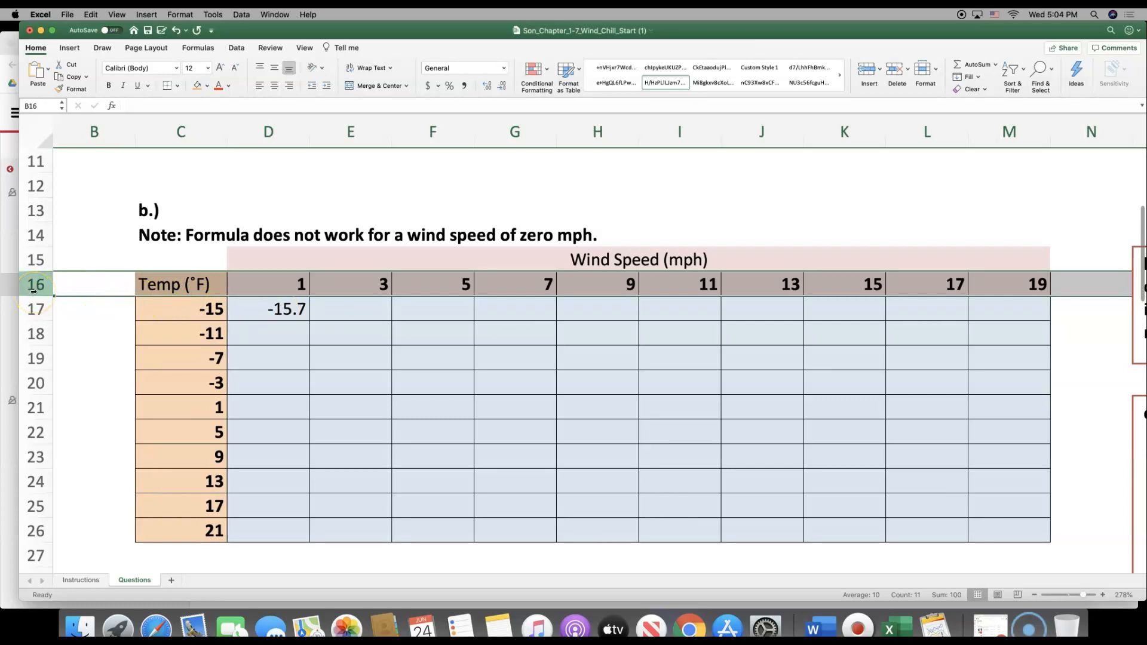
# Change the wind speed reference in the 35.75 term of the D17 formula to D$16
pyautogui.doubleClick(281, 315)
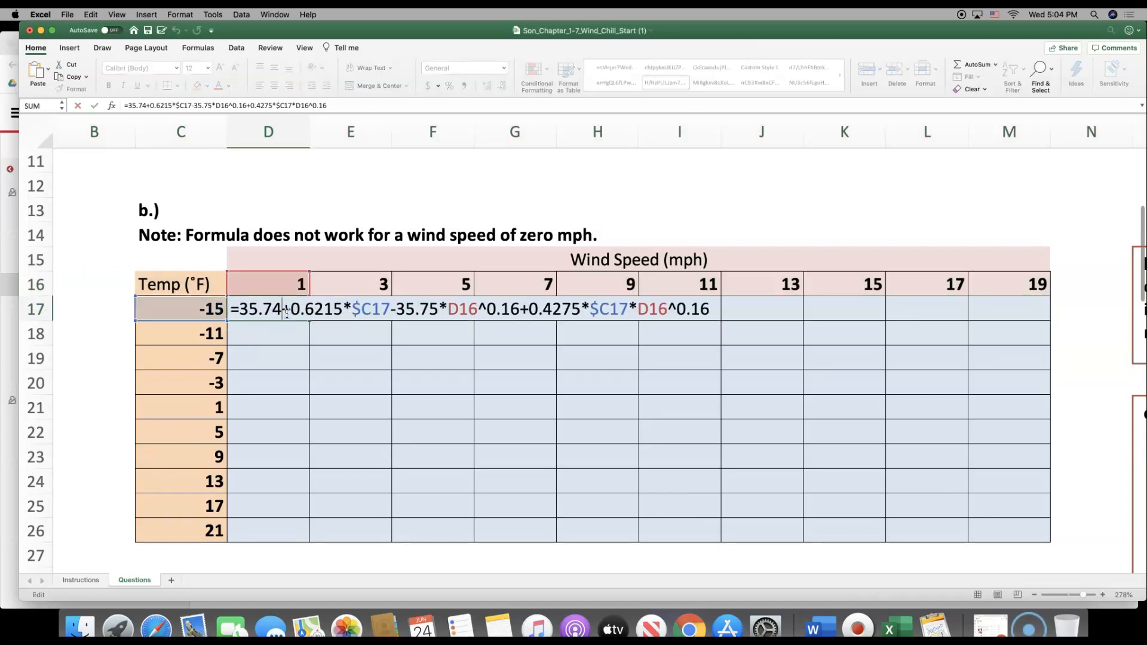
pyautogui.click(279, 312)
pyautogui.write('$%')
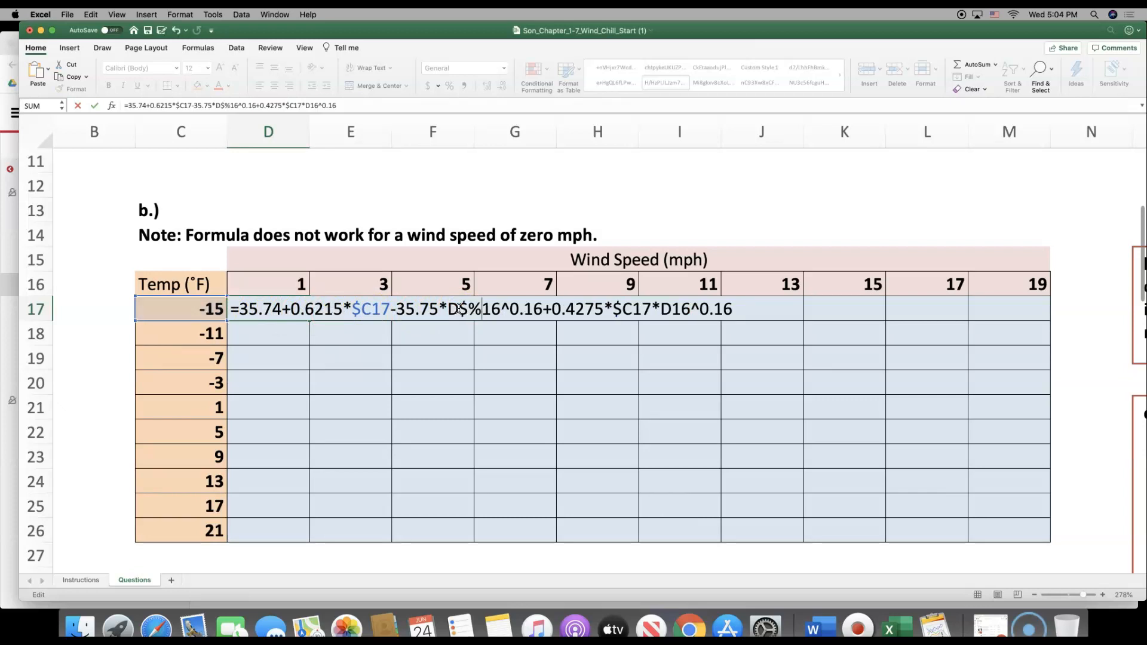
pyautogui.press('BackSpace')
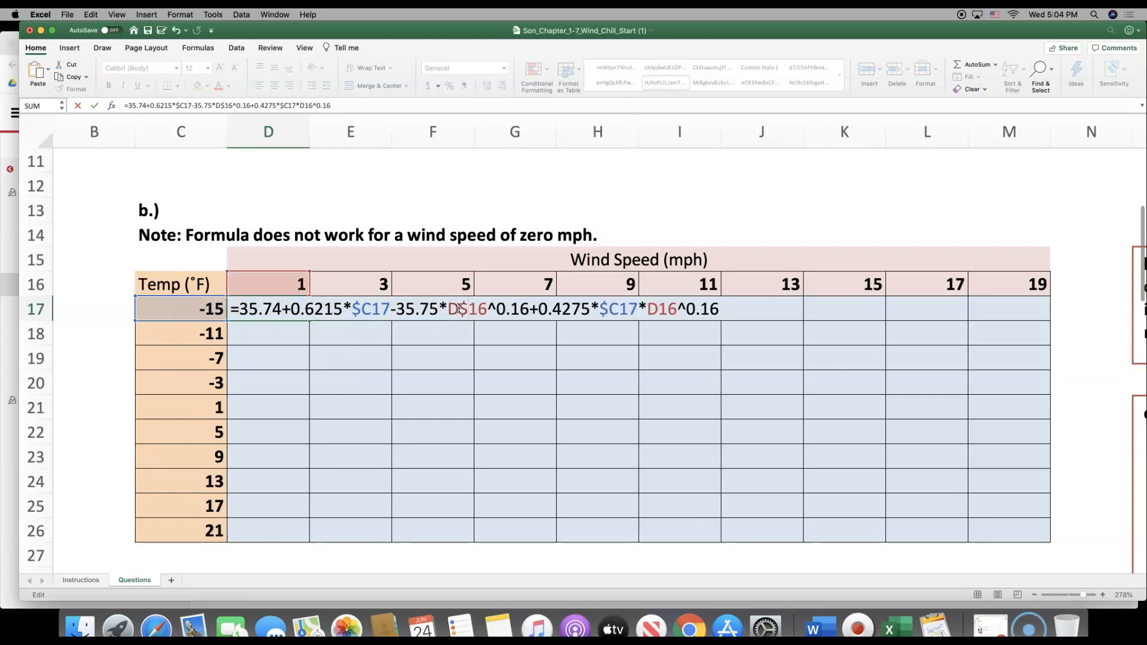
pyautogui.click(480, 312)
pyautogui.click(465, 311)
pyautogui.moveTo(462, 311); pyautogui.dragTo(486, 310)
pyautogui.click(486, 310)
pyautogui.moveTo(487, 309); pyautogui.dragTo(463, 311)
# Change the last wind speed reference in the D17 formula to D$16 and commit the formula
pyautogui.click(662, 311)
pyautogui.write('$')
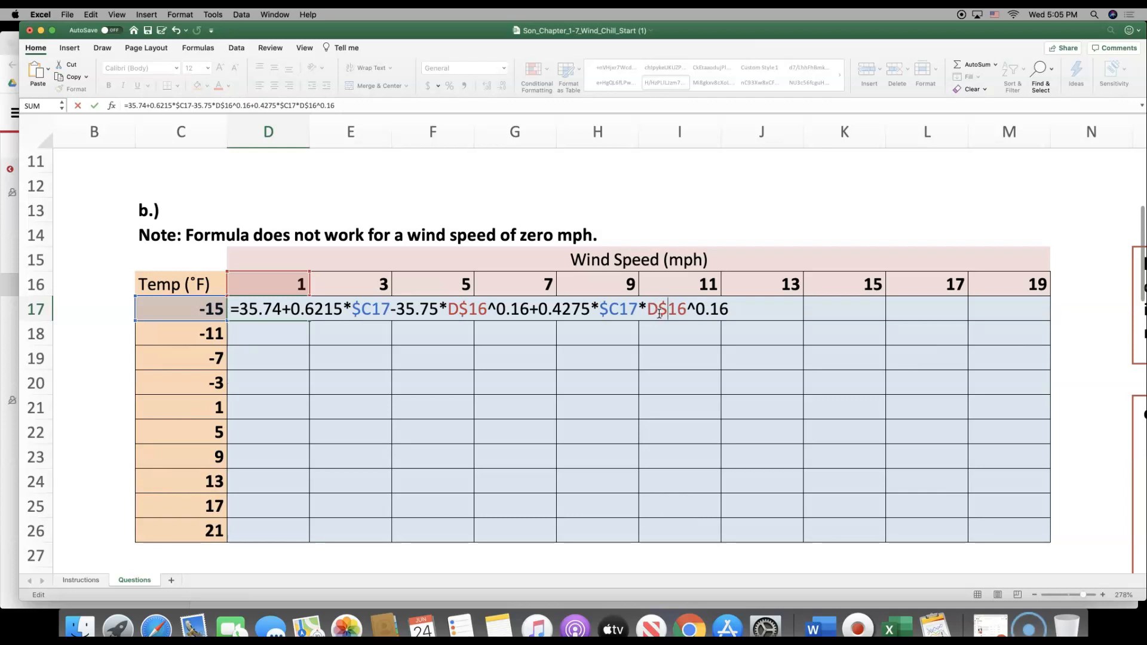
pyautogui.moveTo(660, 313); pyautogui.dragTo(683, 310)
pyautogui.click(726, 308)
pyautogui.press('Return')
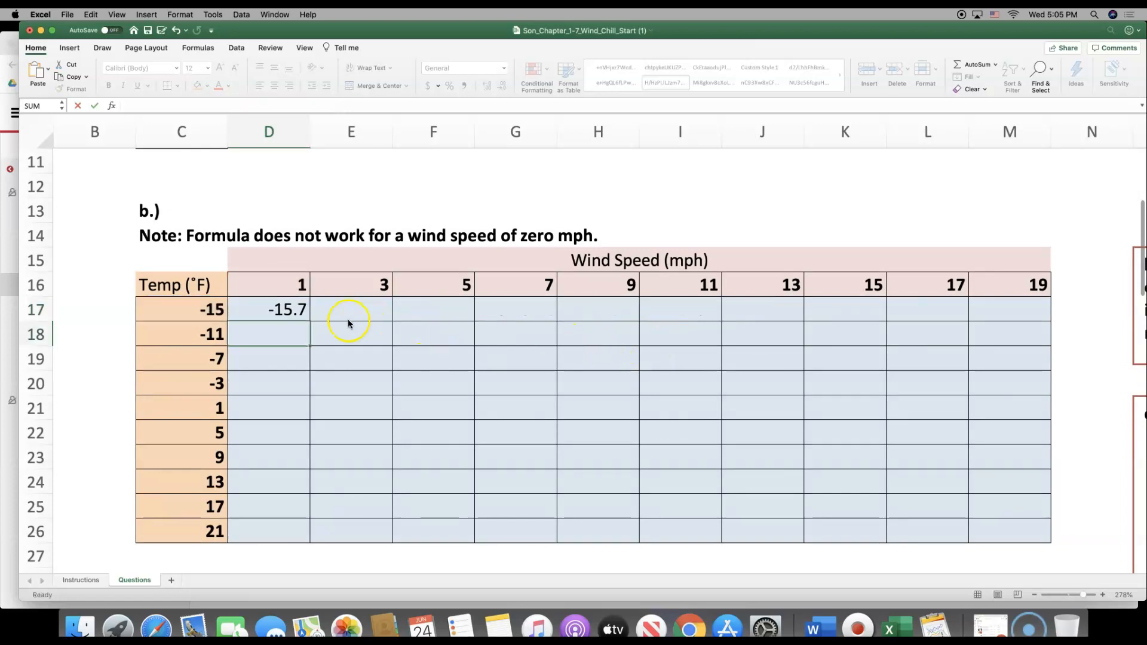
# Fill the D17 formula with its mixed references down and across the wind chill table to cell M26
pyautogui.click(287, 307)
pyautogui.moveTo(310, 322); pyautogui.dragTo(294, 537)
pyautogui.moveTo(482, 548); pyautogui.dragTo(1024, 528)
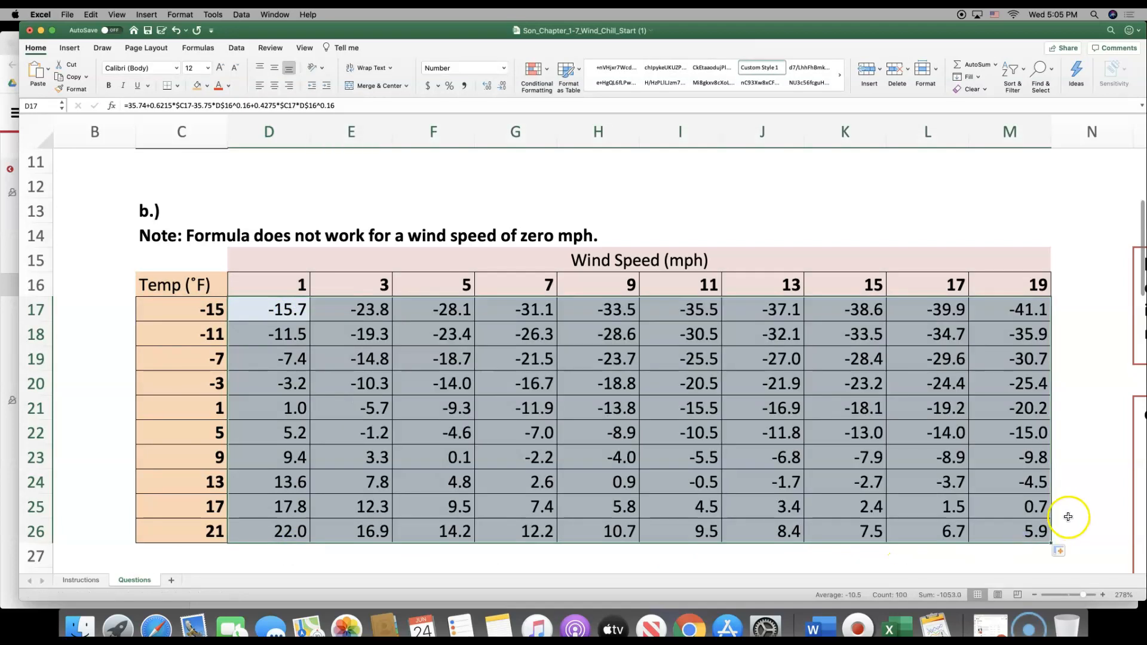
pyautogui.click(1069, 517)
pyautogui.click(1027, 533)
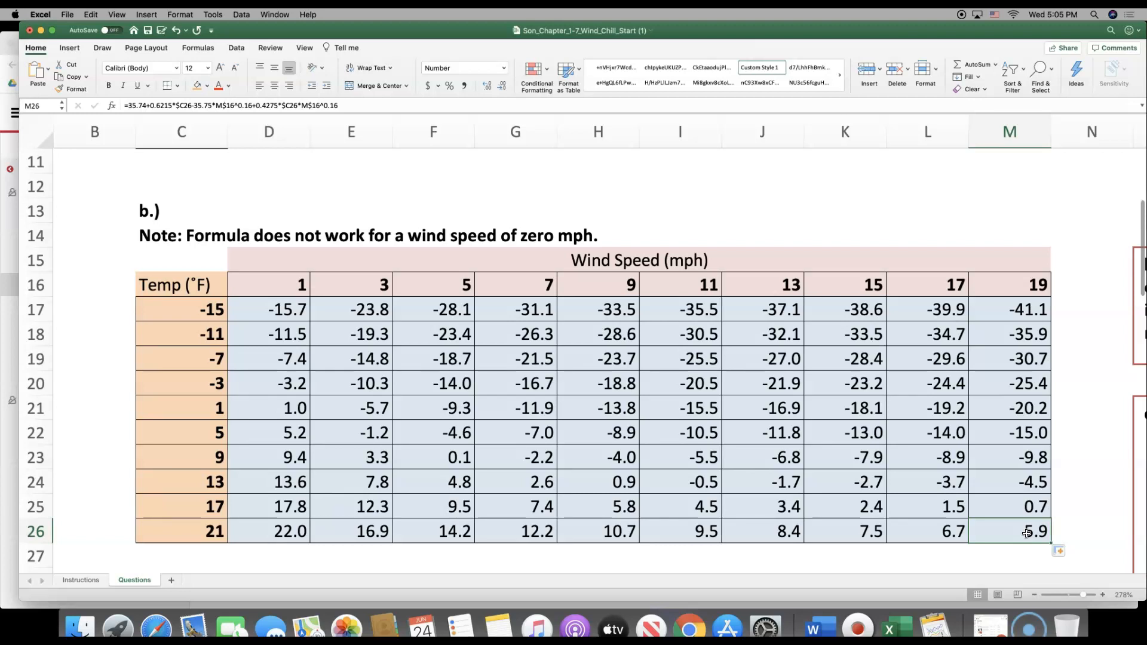
# Check the formula in M26 against its temperature in C26 and its wind speed in M16
pyautogui.click(211, 536)
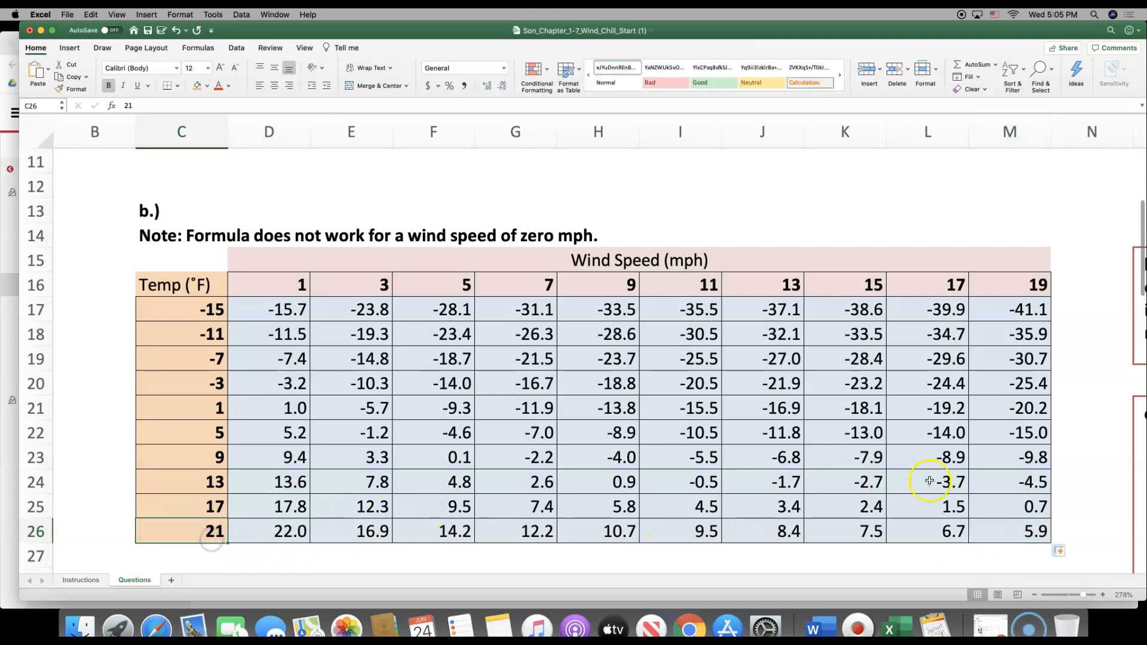
pyautogui.click(986, 532)
pyautogui.click(1001, 288)
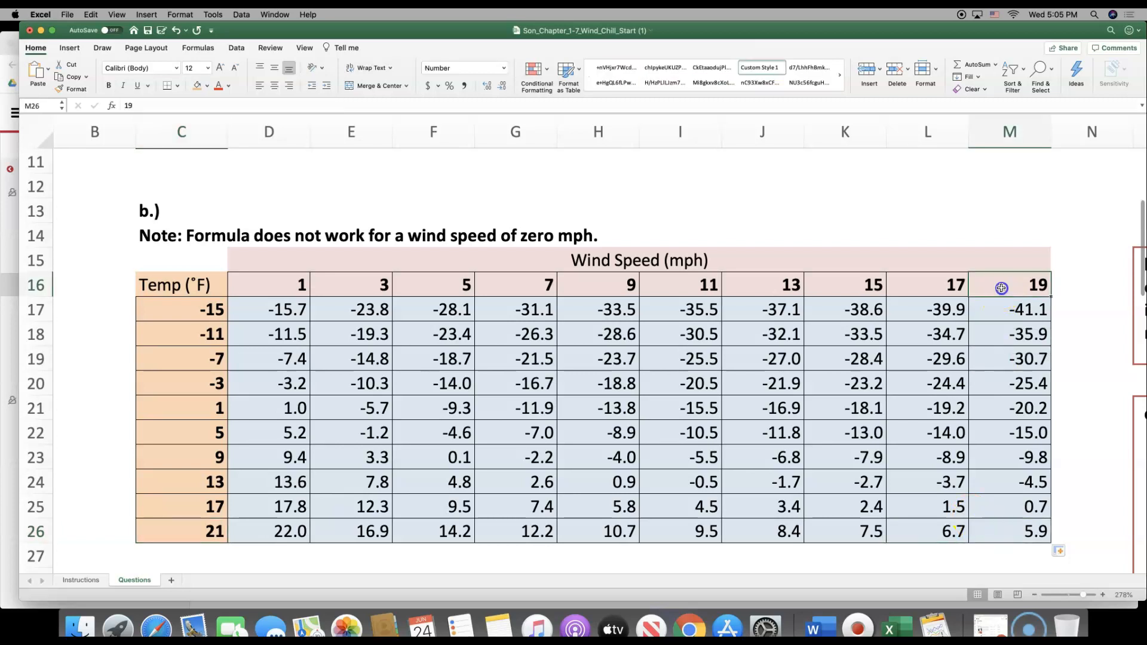
pyautogui.doubleClick(1021, 536)
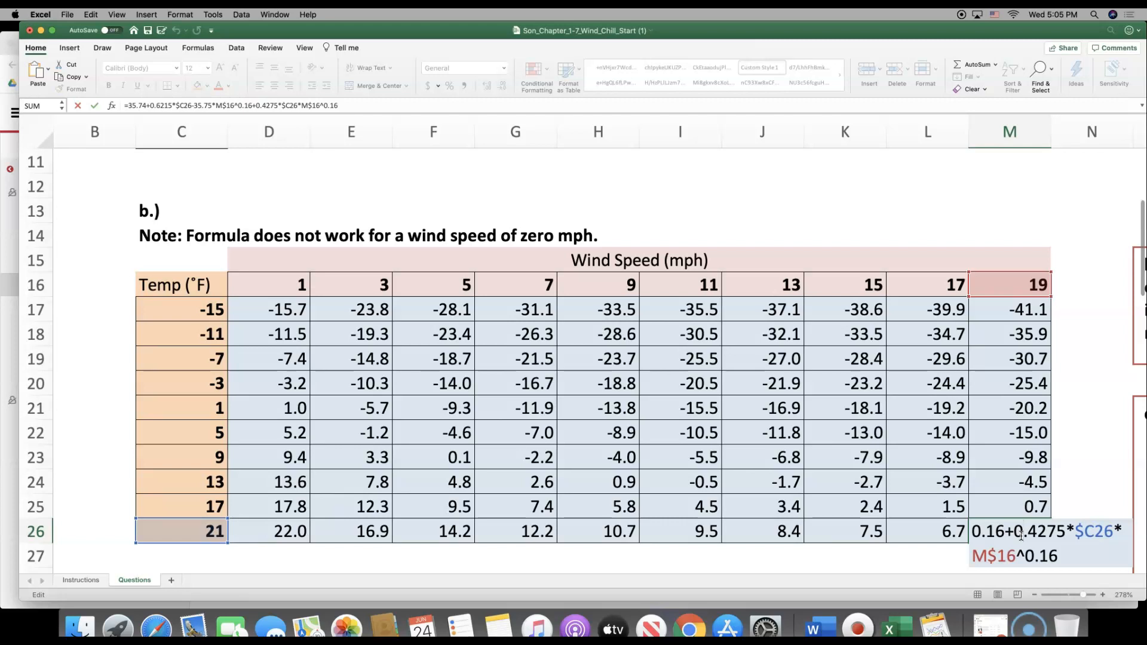
pyautogui.press('Return')
# Inspect which temperature and wind speed cells the formula in M20 refers to, leaving it unedited
pyautogui.click(1004, 387)
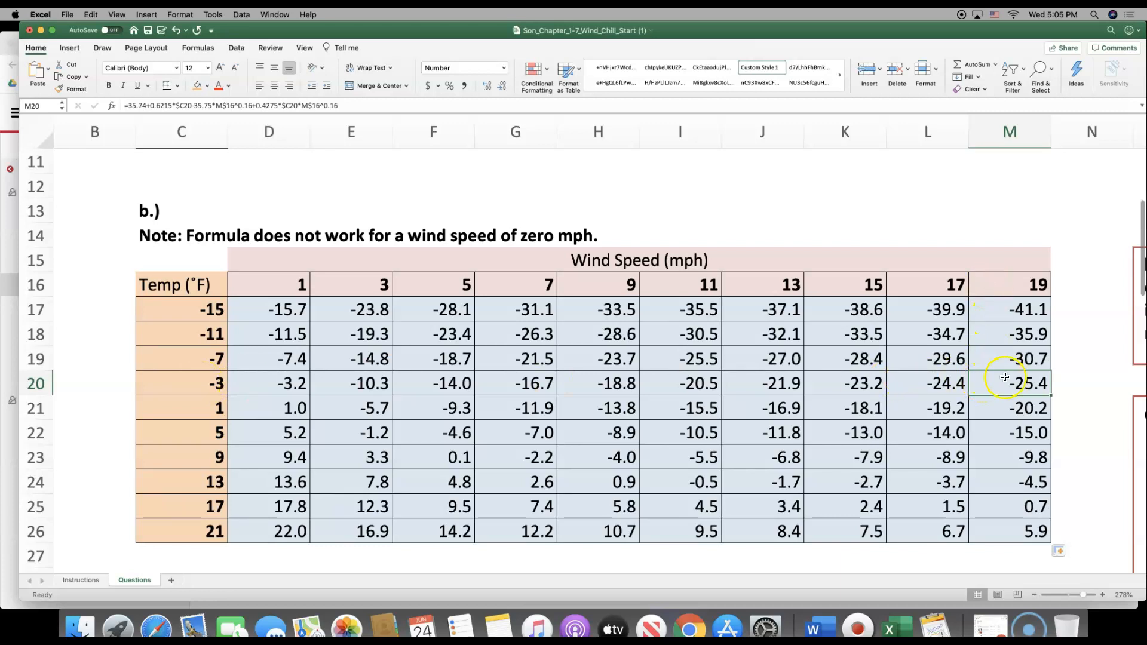
pyautogui.doubleClick(1005, 383)
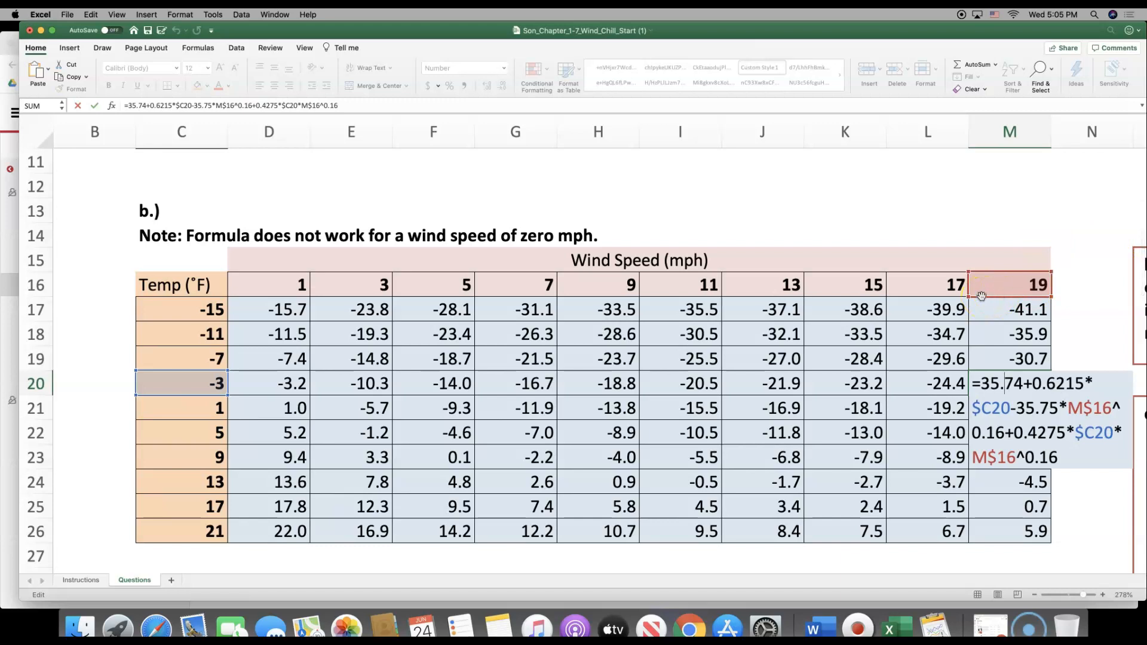
pyautogui.press('Escape')
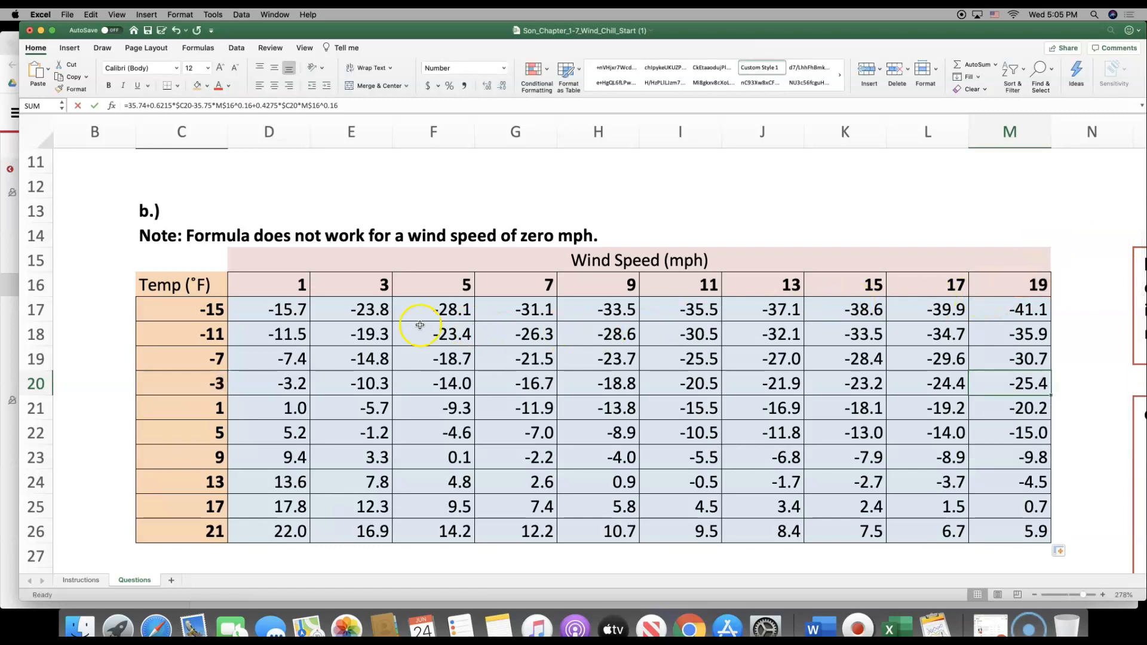
# Review the complete D17 wind chill formula with its mixed references $C17 and D$16
pyautogui.doubleClick(278, 309)
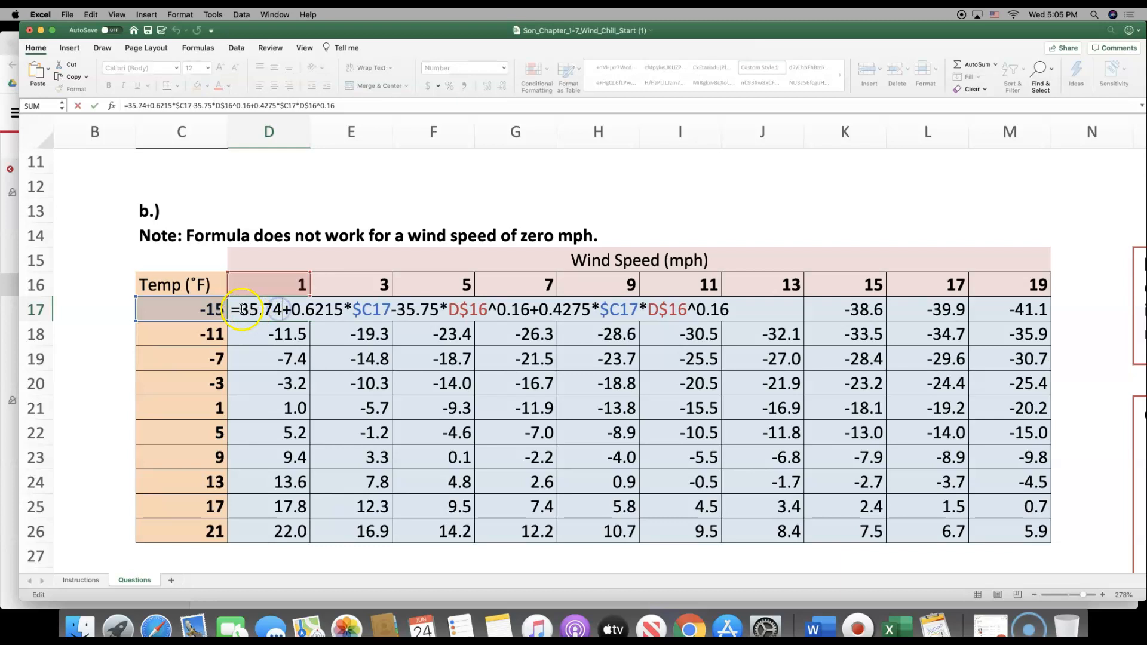
pyautogui.moveTo(231, 309); pyautogui.dragTo(732, 313)
pyautogui.click(733, 312)
pyautogui.press('Return')
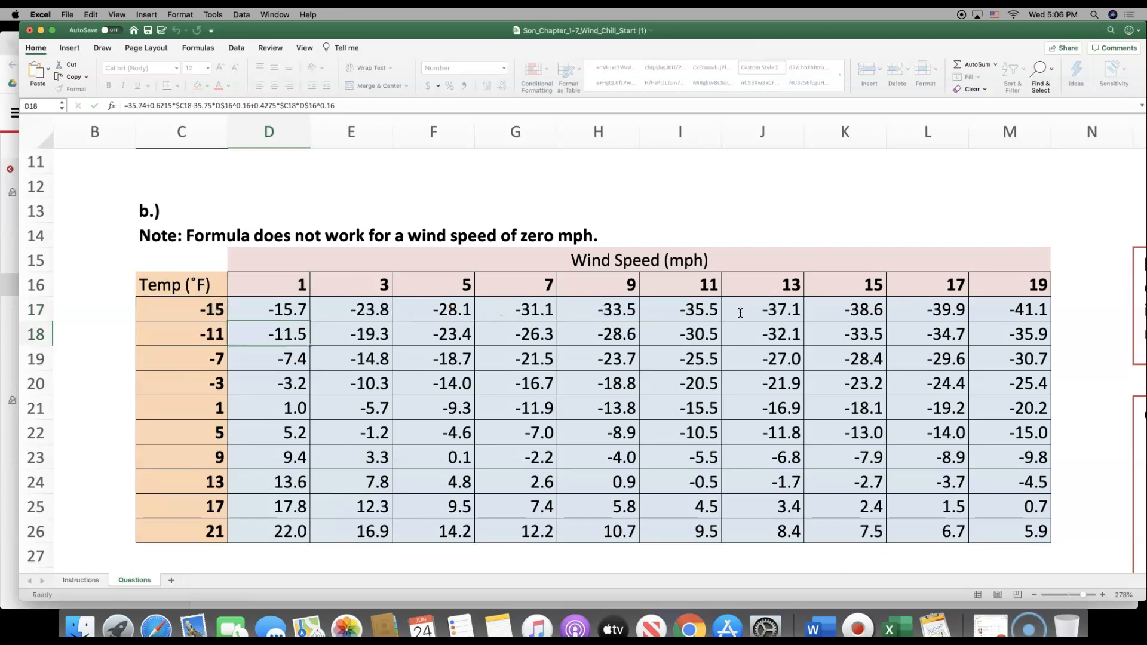
# Mark step 3 on the Instructions sheet as completed by filling its step number cell with orange
pyautogui.click(96, 581)
pyautogui.click(95, 580)
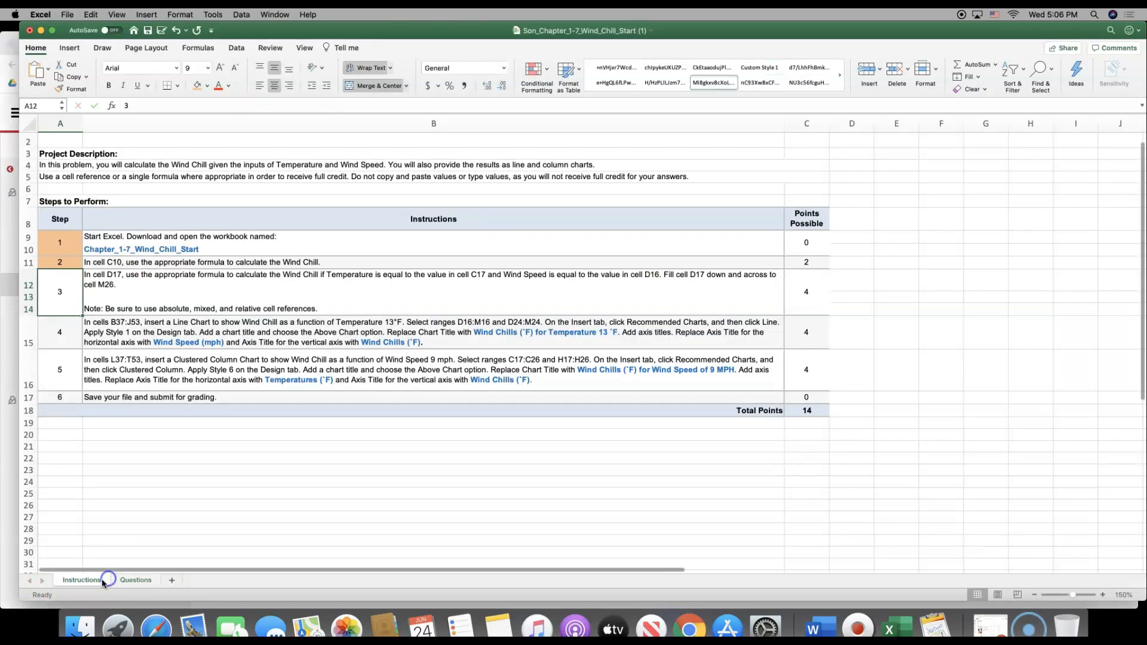
pyautogui.click(66, 281)
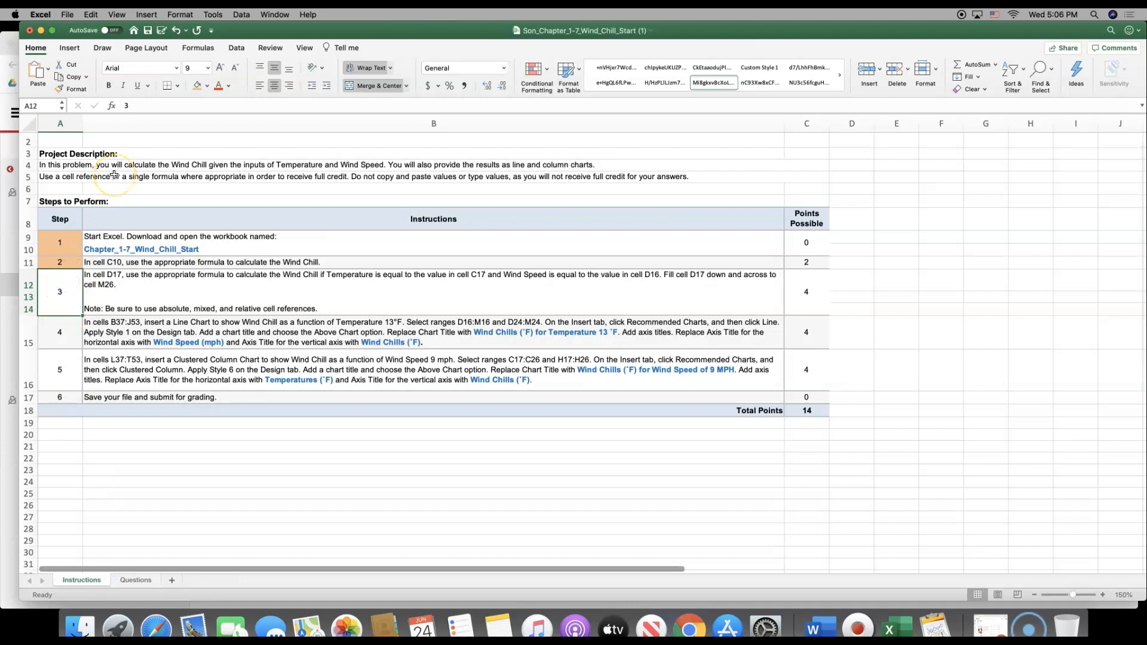
pyautogui.click(205, 87)
# Read the step 4 instructions and highlight the chart data ranges D16:M16 and D24:M24 in the text
pyautogui.click(76, 339)
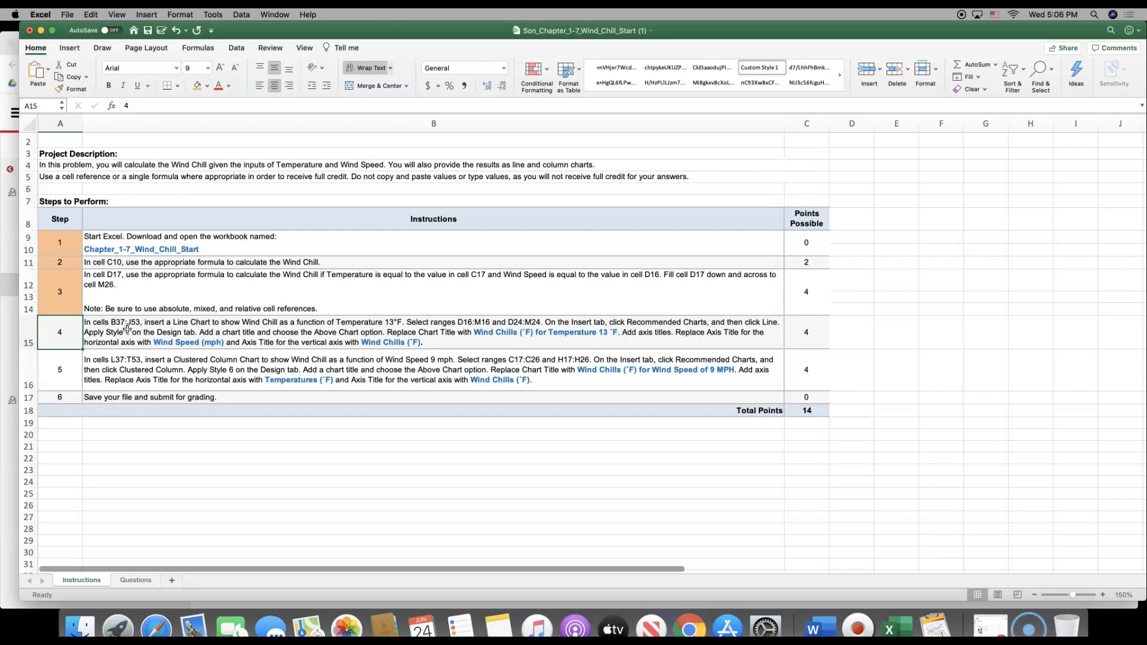
pyautogui.doubleClick(457, 324)
pyautogui.moveTo(457, 324); pyautogui.dragTo(542, 323)
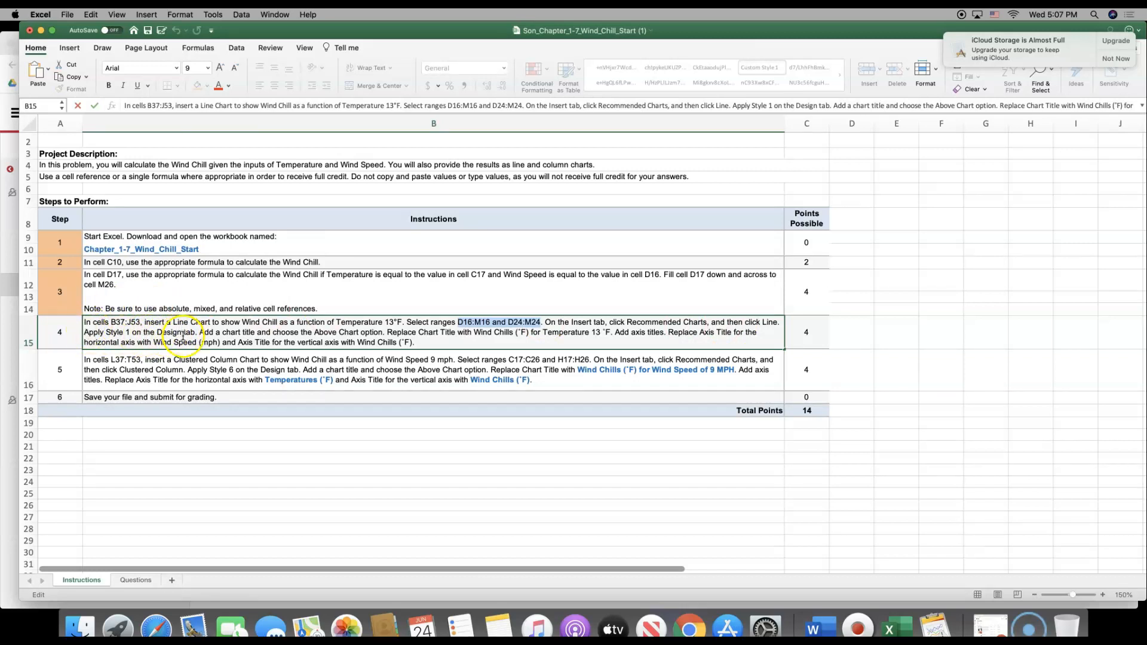
# On the Questions sheet, select the wind speeds D16:M16 together with the 13 °F wind chill row D24:M24
pyautogui.click(135, 581)
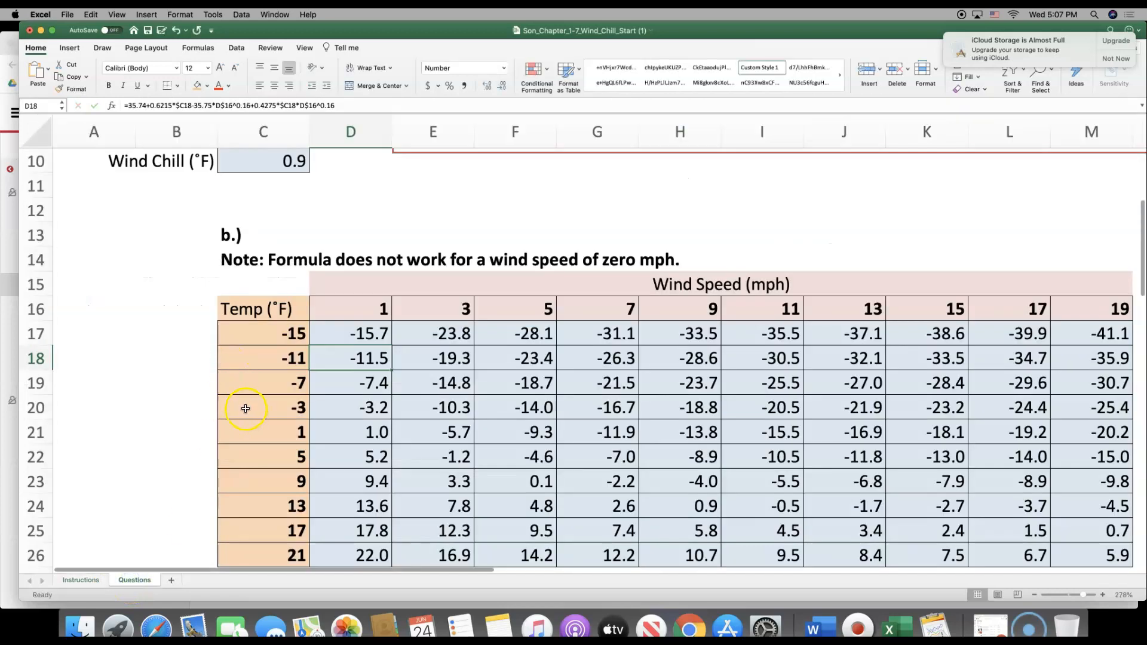
pyautogui.scroll(-3, 245, 409)
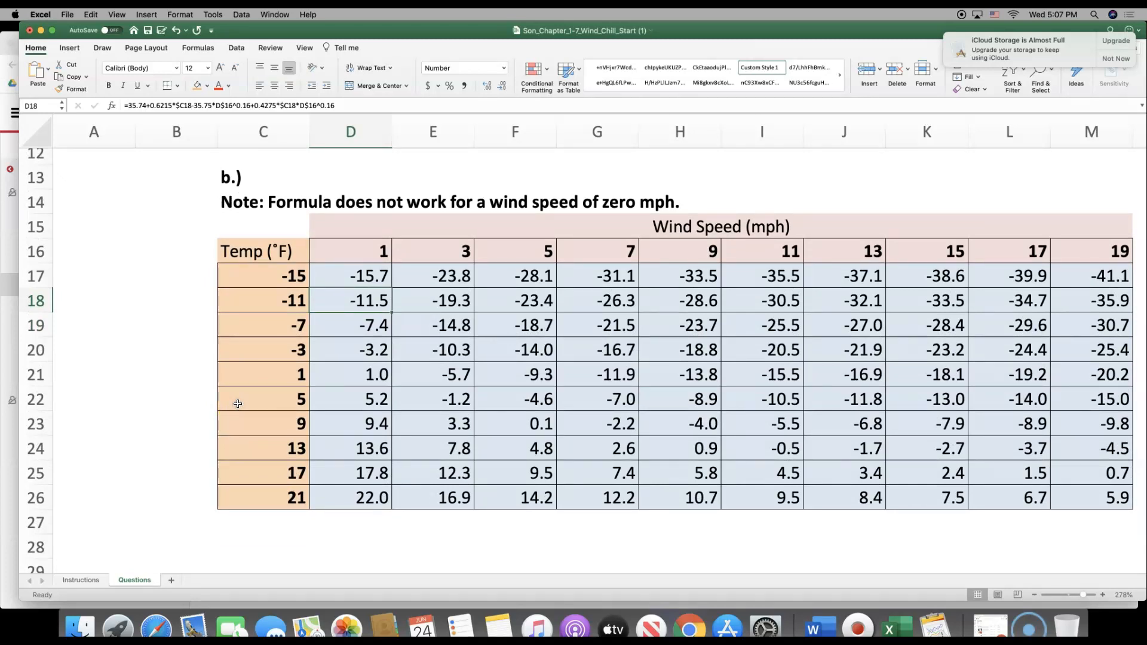
pyautogui.click(336, 248)
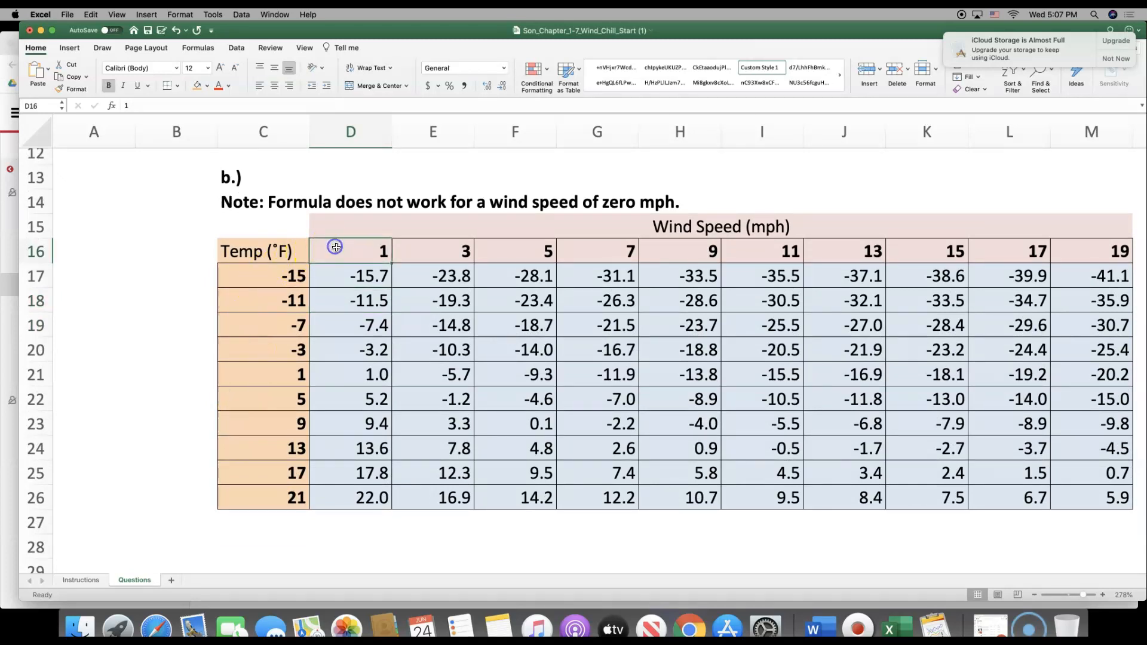
pyautogui.moveTo(337, 248); pyautogui.dragTo(585, 248)
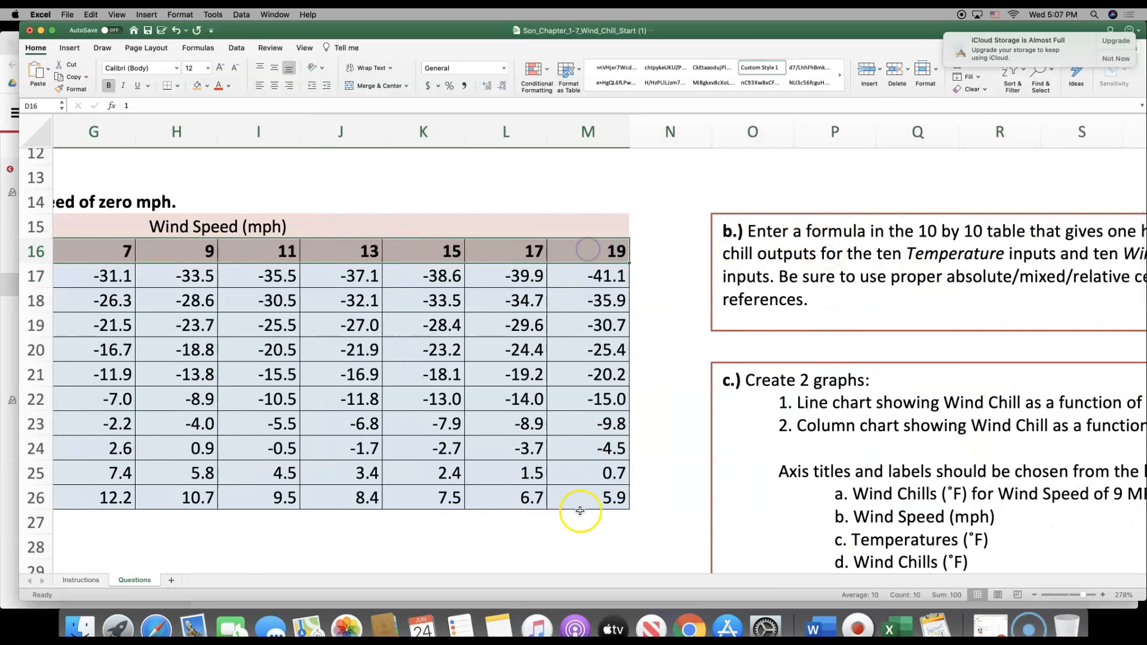
pyautogui.moveTo(566, 568); pyautogui.dragTo(406, 566)
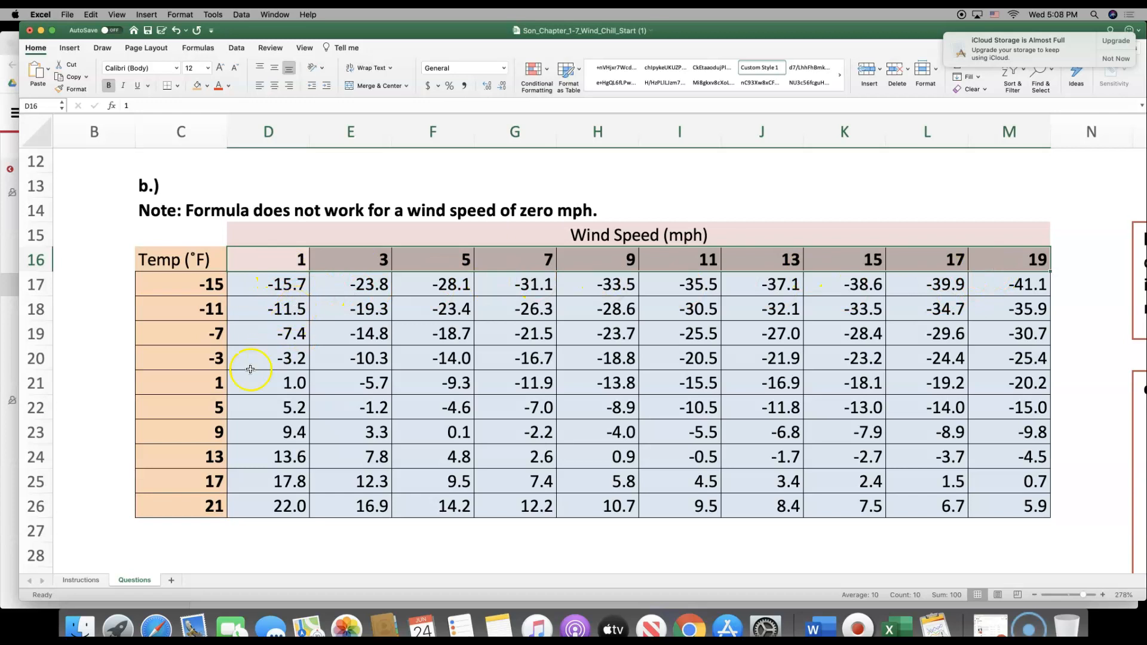
pyautogui.moveTo(267, 455); pyautogui.dragTo(998, 465)
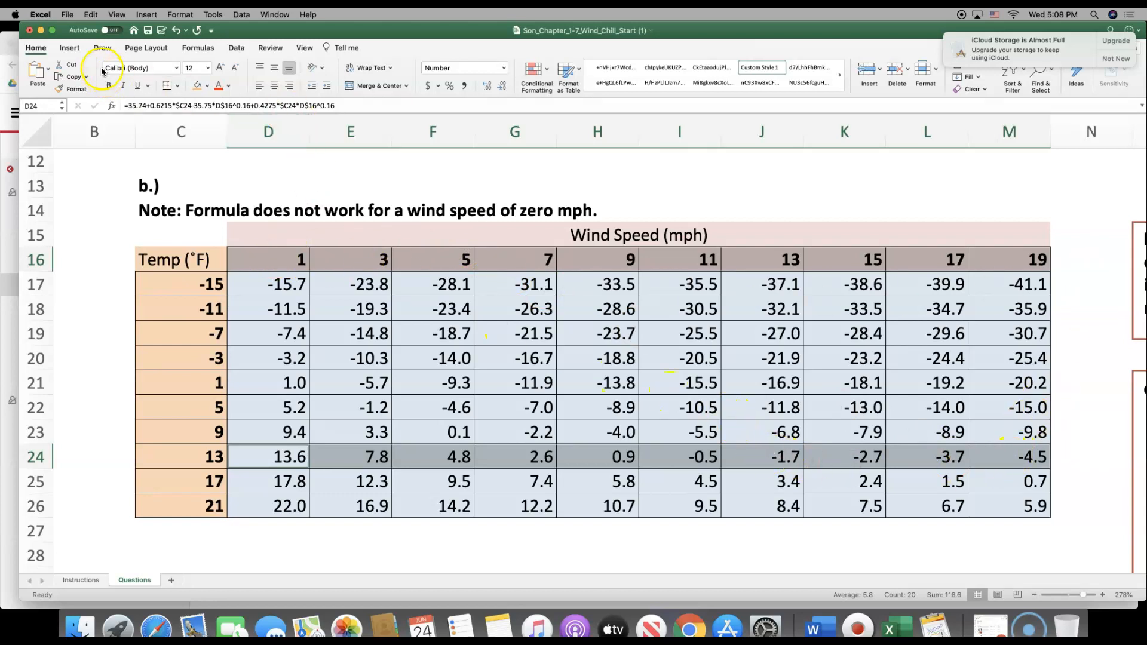
# Insert the recommended Line chart for the selected ranges and apply chart Style 1
pyautogui.click(64, 49)
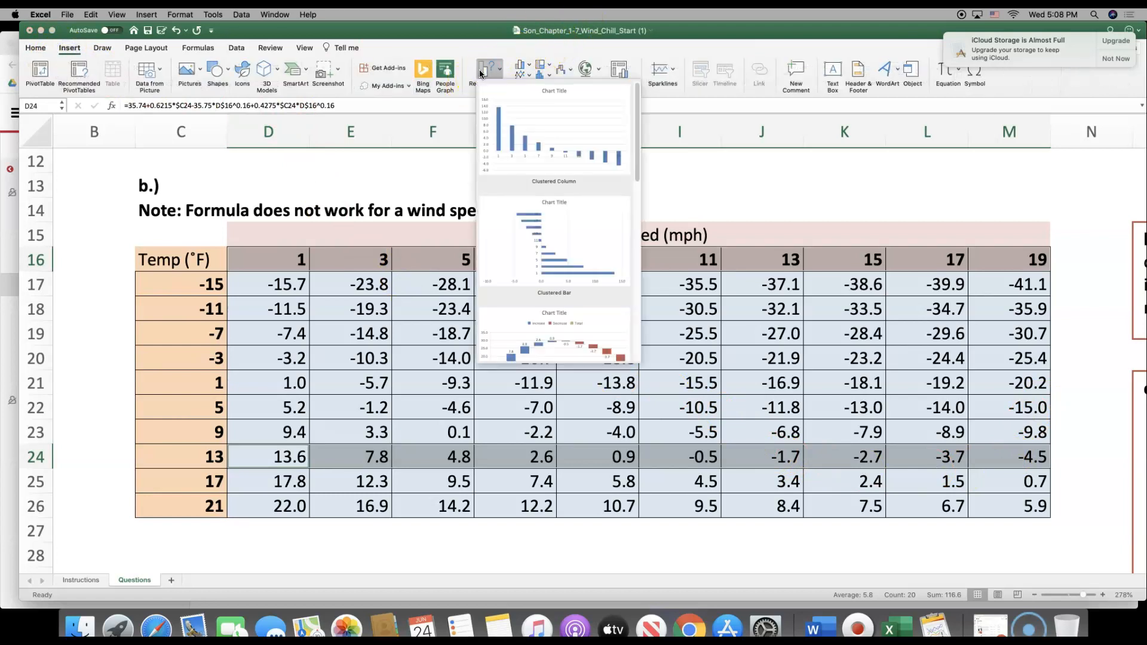
pyautogui.scroll(-3, 539, 220)
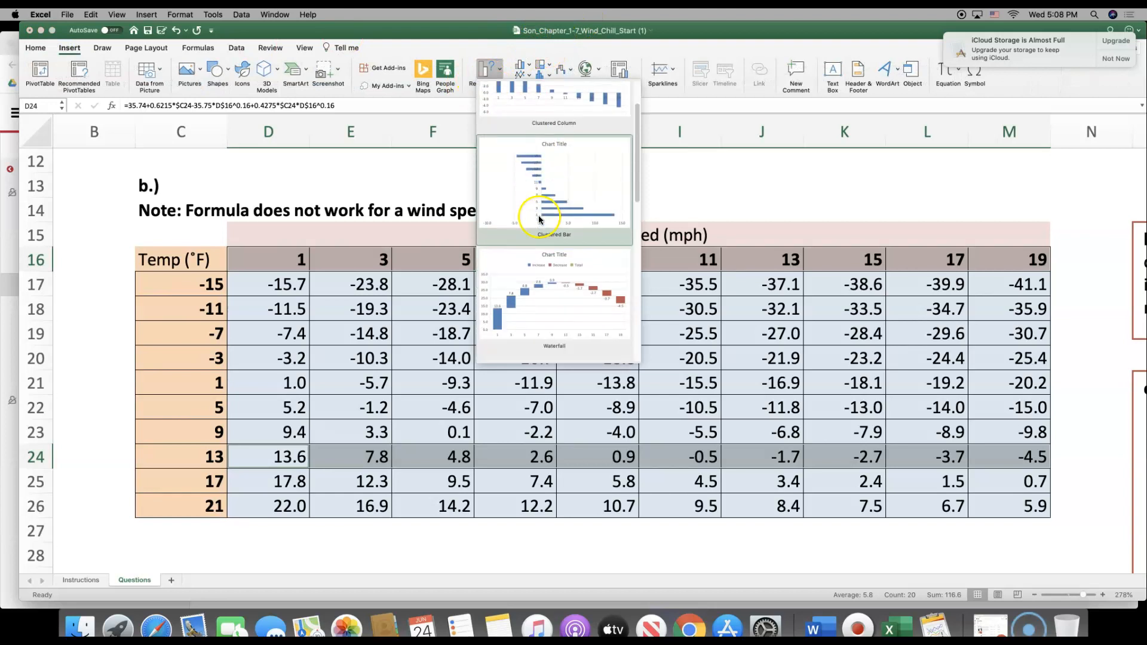
pyautogui.scroll(-6, 540, 220)
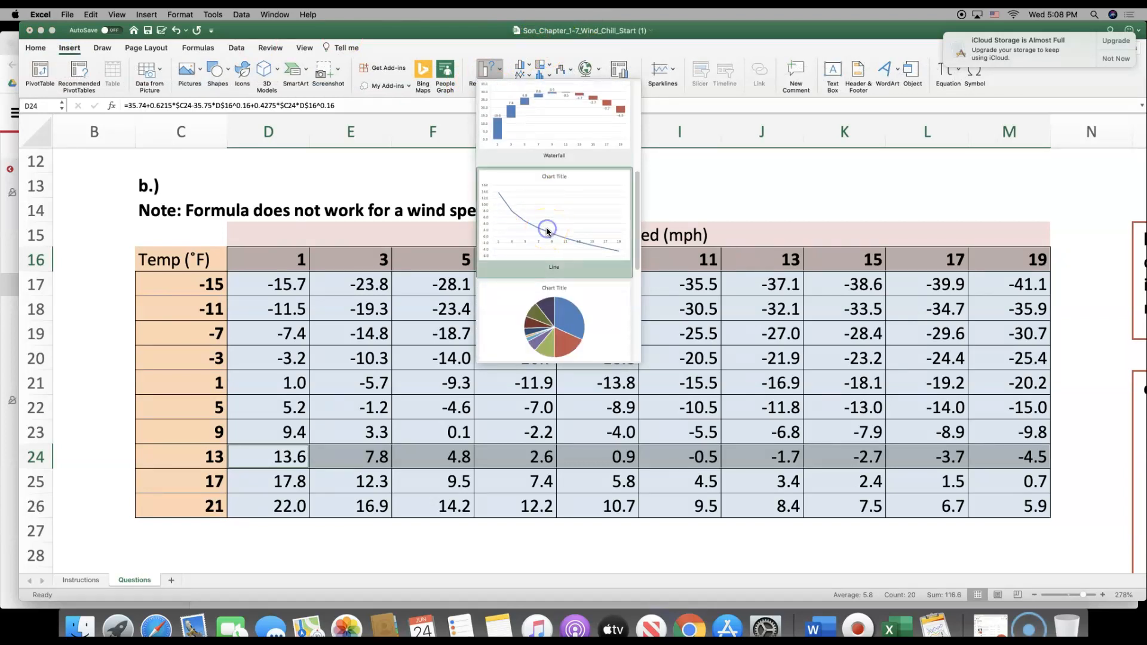
pyautogui.click(171, 80)
pyautogui.click(162, 202)
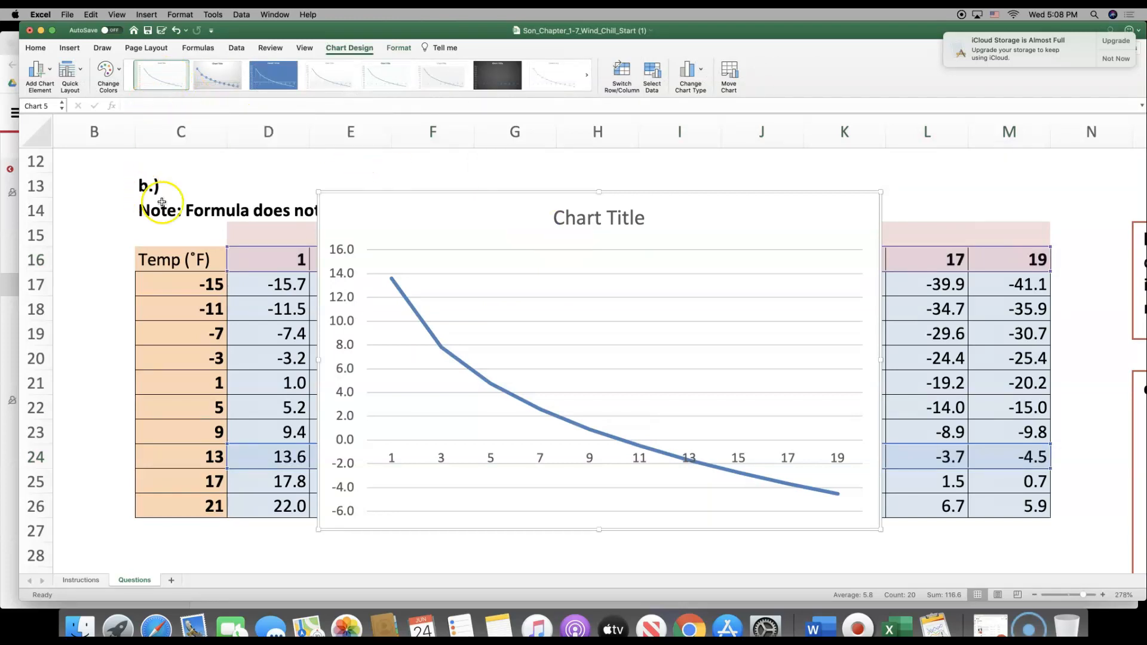
pyautogui.click(123, 236)
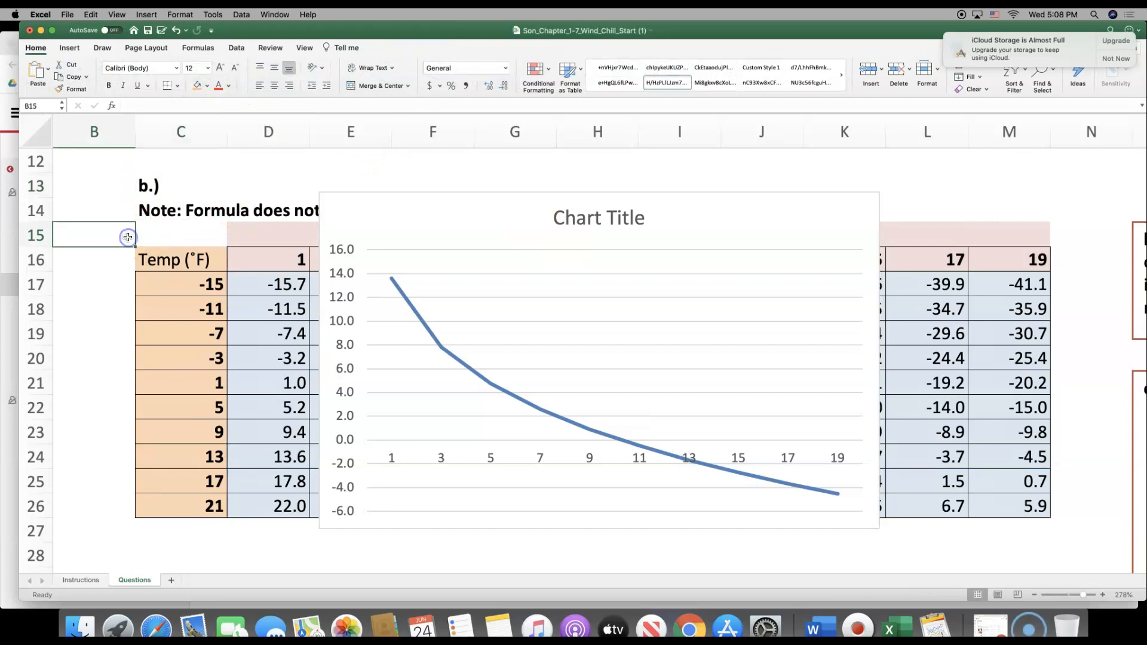
# Move the line chart off the table into the box below the c.) 1. label
pyautogui.scroll(-1, 127, 237)
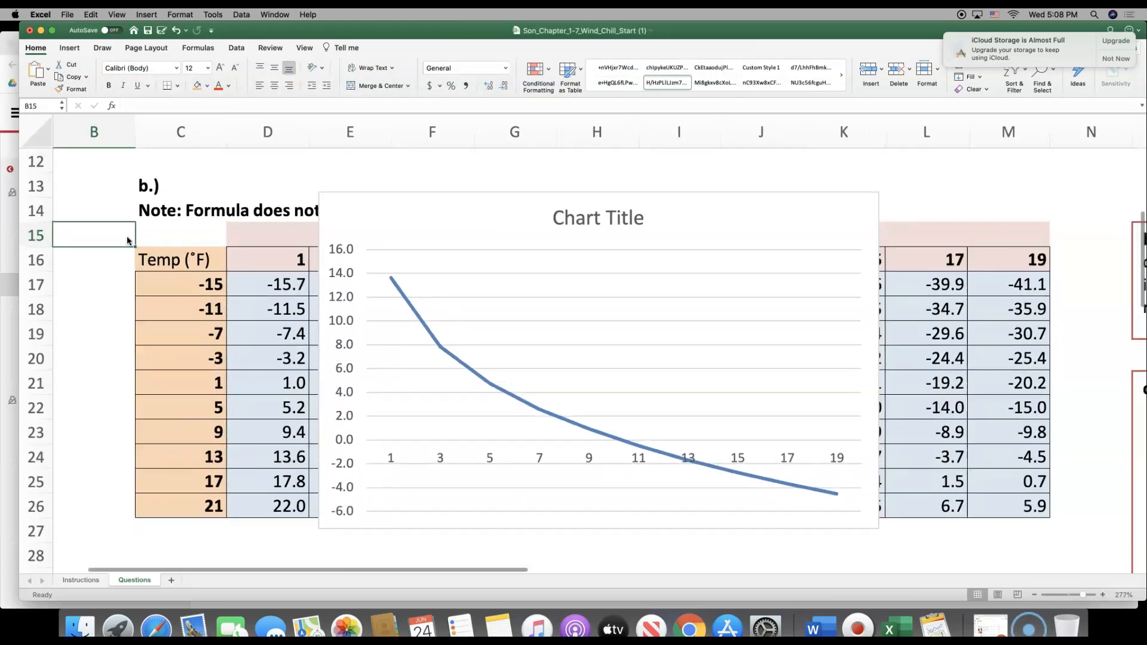
pyautogui.moveTo(1080, 597); pyautogui.dragTo(1072, 596)
pyautogui.moveTo(368, 175); pyautogui.dragTo(245, 440)
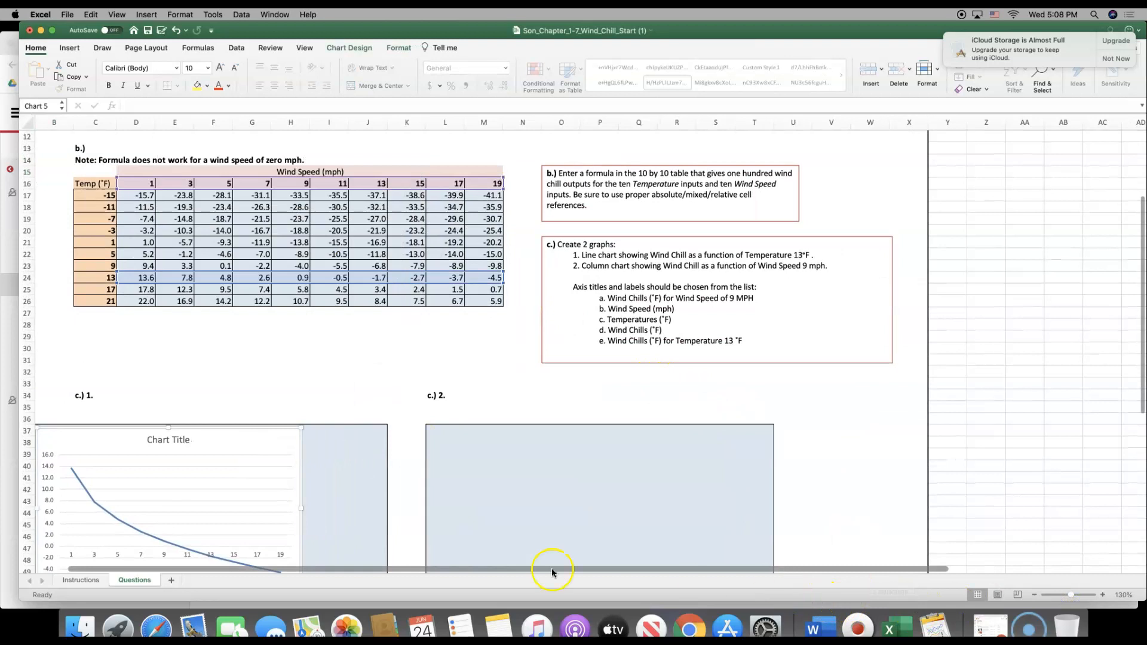
# Enlarge the line chart and align it so it fills the c.) 1. box, cells B37:J53
pyautogui.click(305, 408)
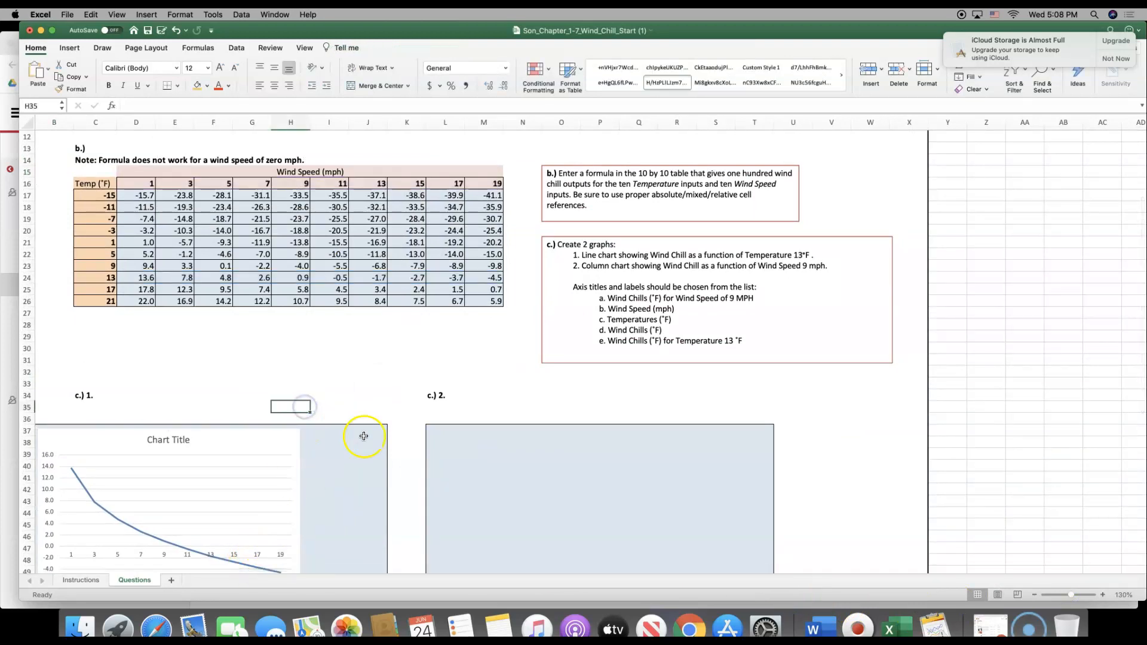
pyautogui.press('Left')
pyautogui.press('Left')
pyautogui.press('Left')
pyautogui.press('Left')
pyautogui.press('Left')
pyautogui.press('Left')
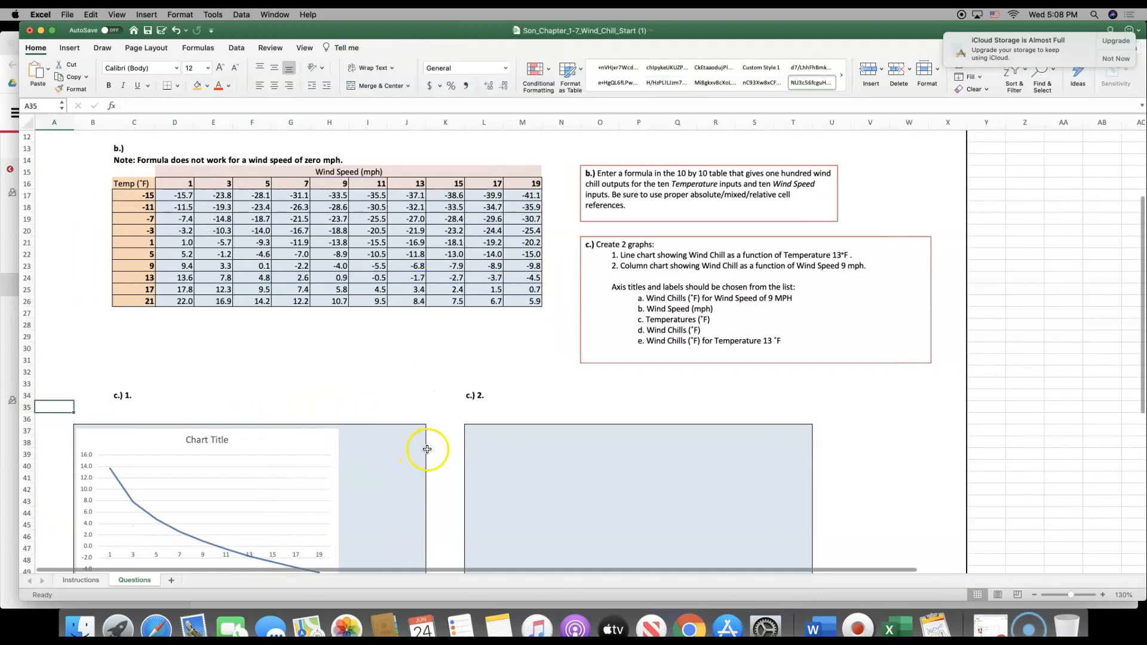
pyautogui.press('Down')
pyautogui.press('Down')
pyautogui.press('Down')
pyautogui.press('Down')
pyautogui.press('Down')
pyautogui.press('Down')
pyautogui.press('Down')
pyautogui.press('Down')
pyautogui.press('Down')
pyautogui.press('Down')
pyautogui.press('Down')
pyautogui.press('Down')
pyautogui.press('Down')
pyautogui.press('Down')
pyautogui.press('Down')
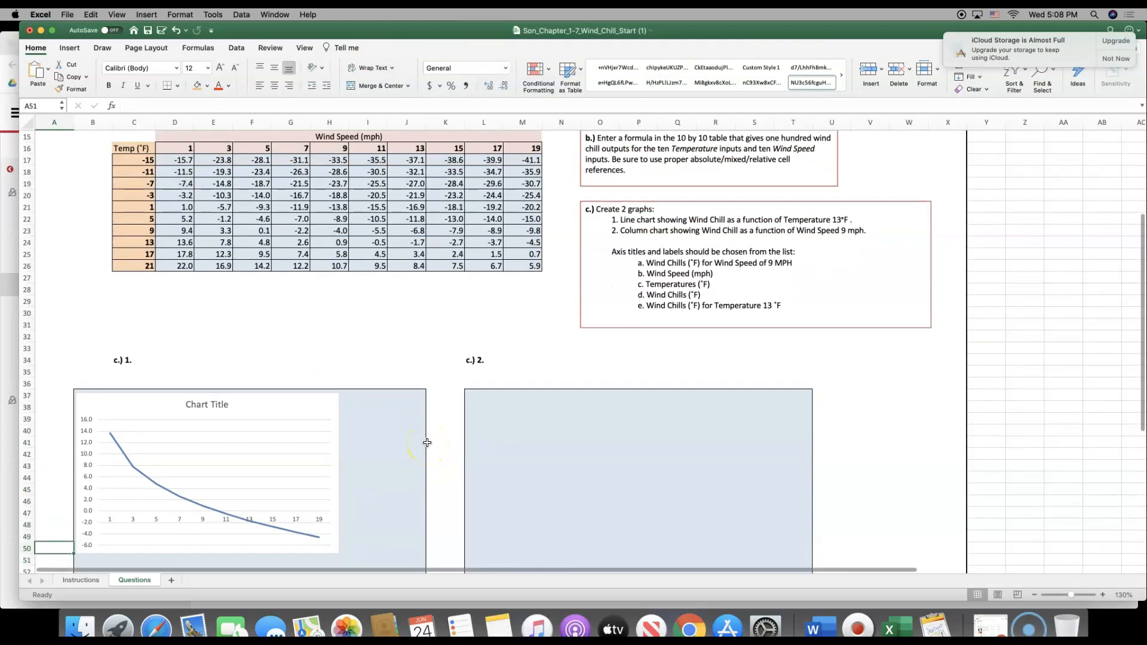
pyautogui.click(335, 470)
pyautogui.moveTo(340, 473); pyautogui.dragTo(426, 507)
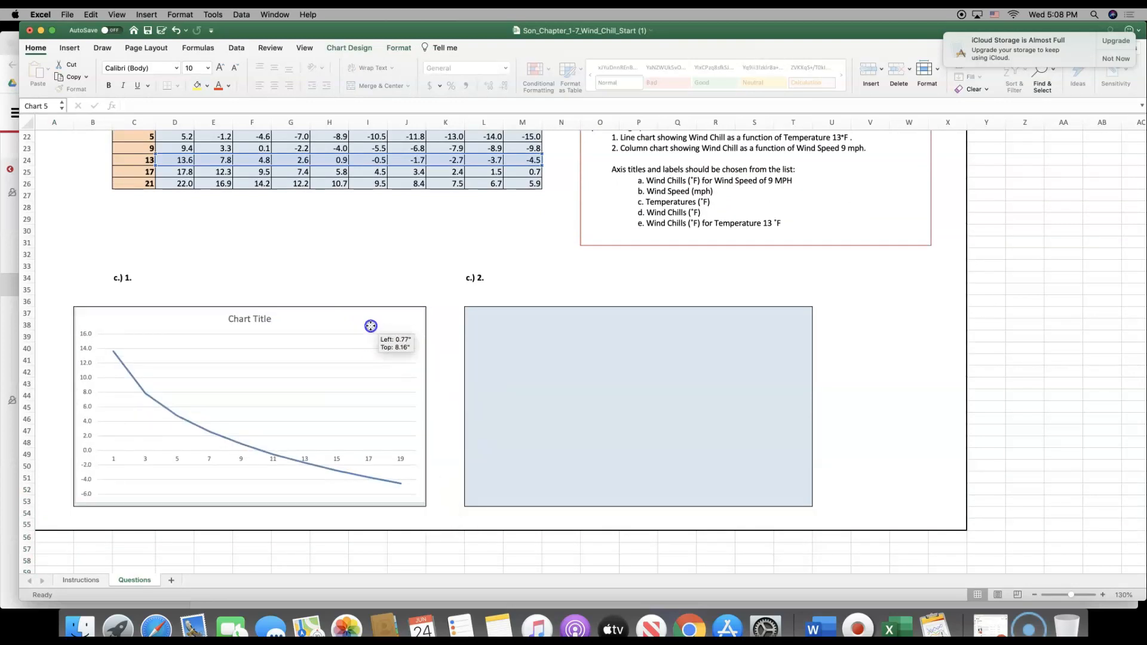
pyautogui.click(449, 347)
pyautogui.scroll(-1, 514, 314)
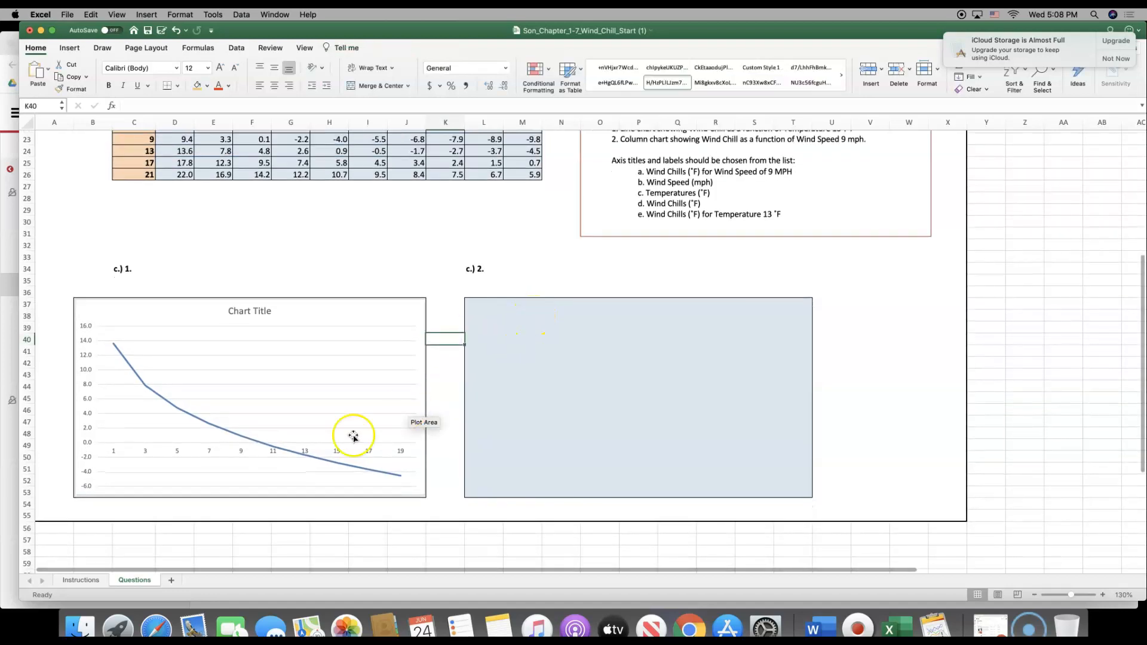
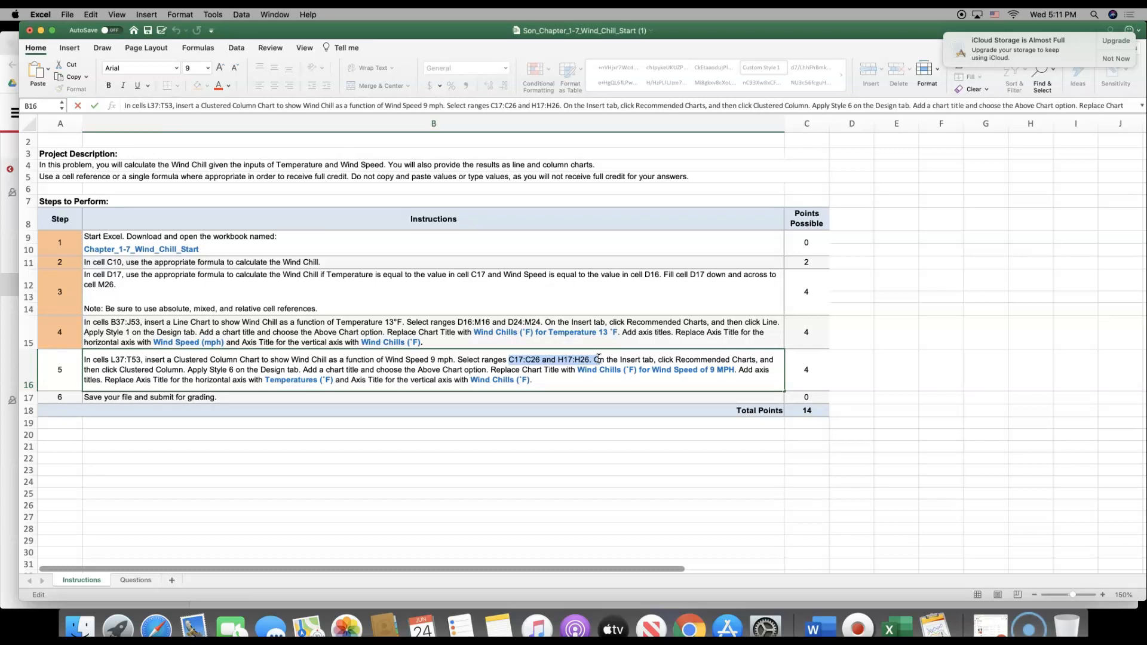
# On the Questions sheet, select the temperatures C17:C26 together with the 9 mph wind chill column H17:H26
pyautogui.click(598, 359)
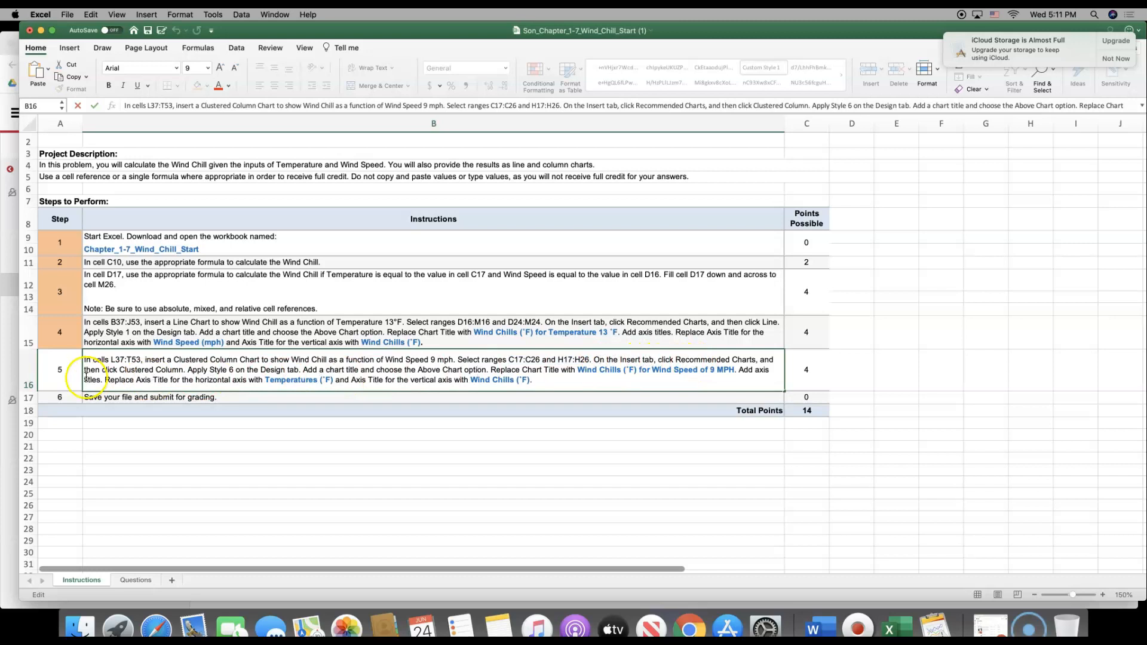
pyautogui.doubleClick(153, 370)
pyautogui.moveTo(176, 371); pyautogui.dragTo(216, 370)
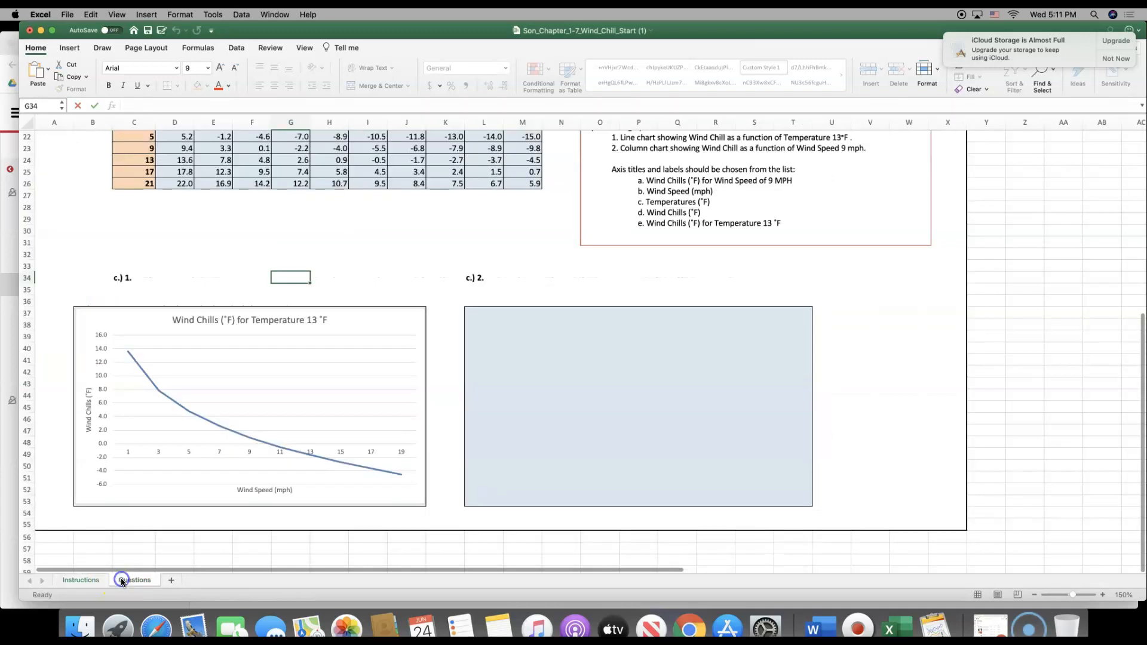
pyautogui.click(123, 582)
pyautogui.scroll(-2, 271, 325)
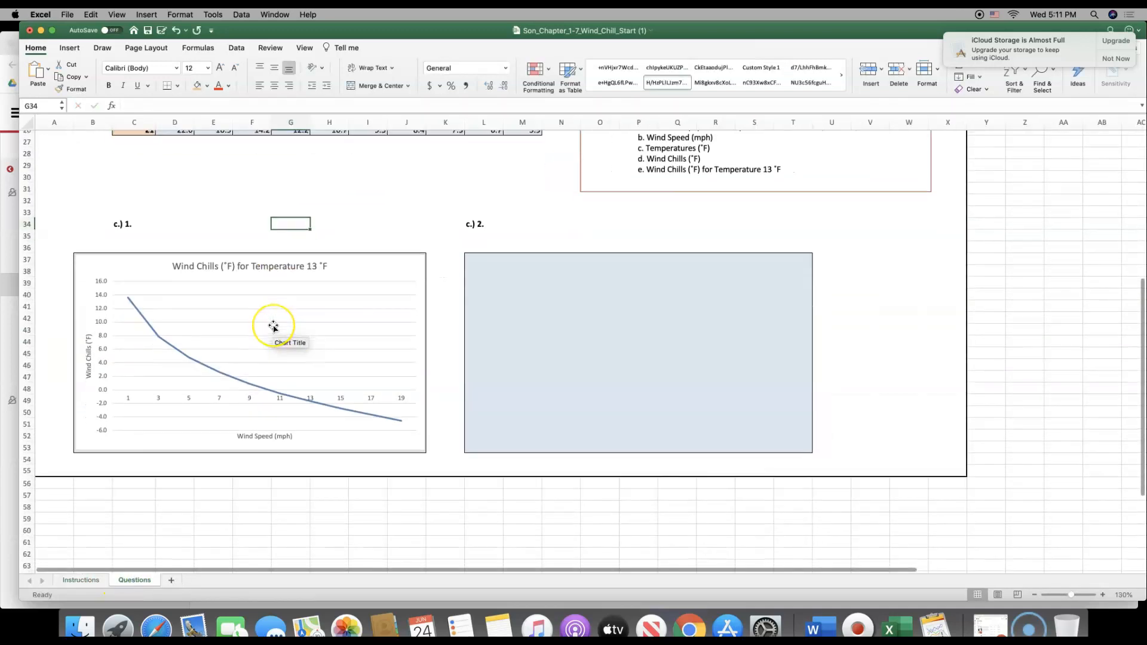
pyautogui.scroll(6, 273, 326)
pyautogui.scroll(1, 273, 327)
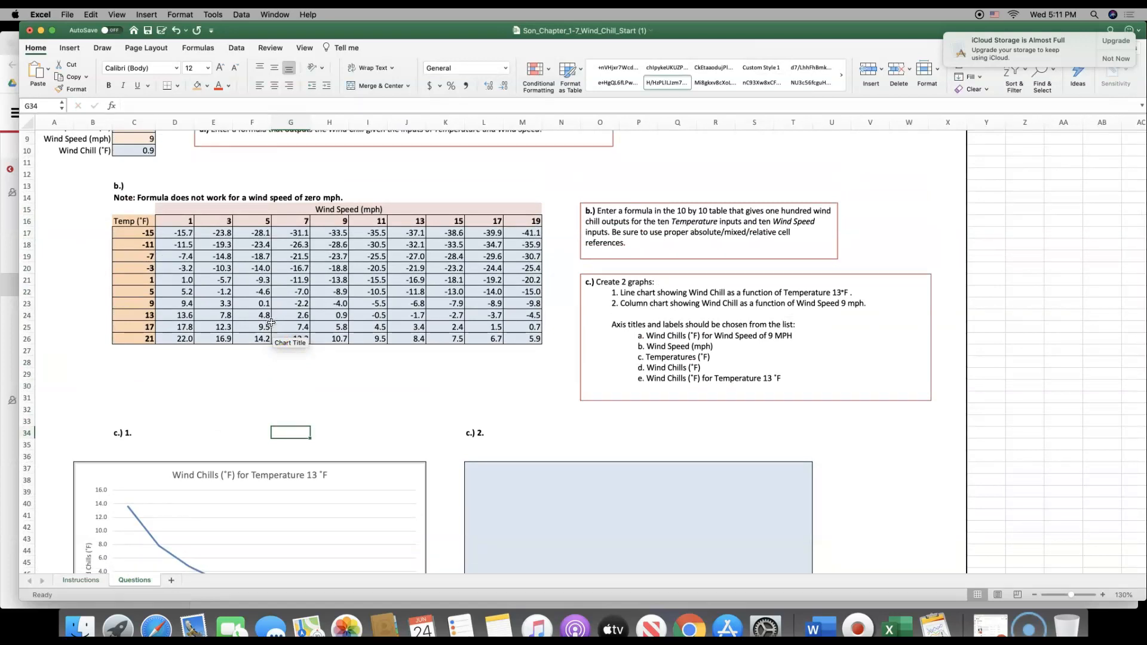
pyautogui.click(134, 122)
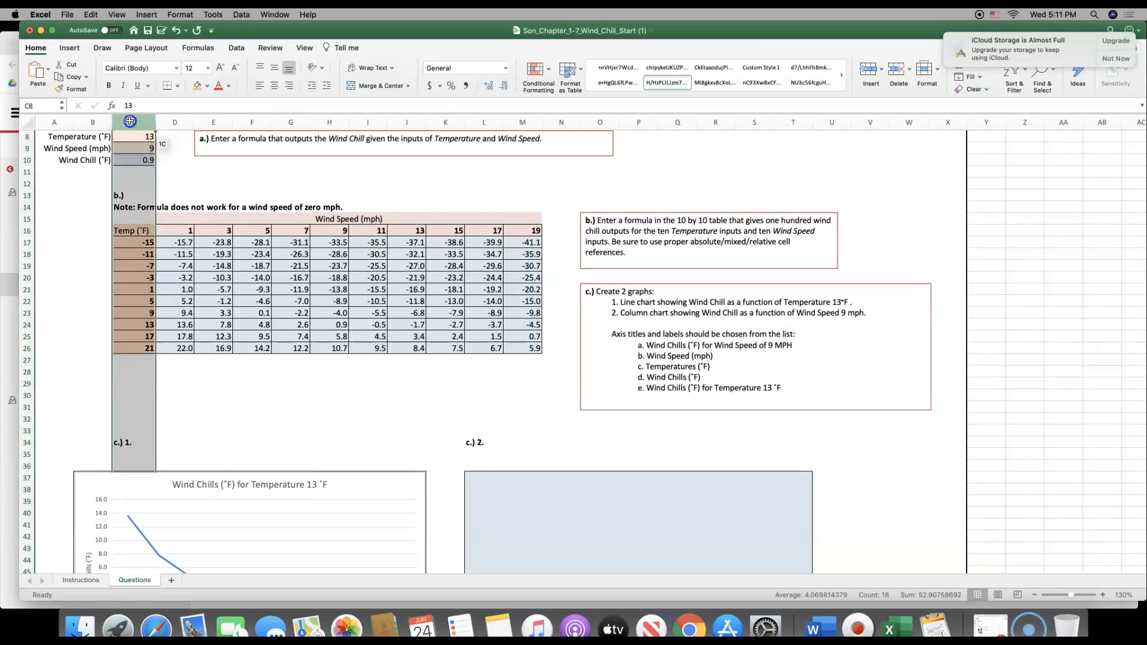
pyautogui.click(136, 242)
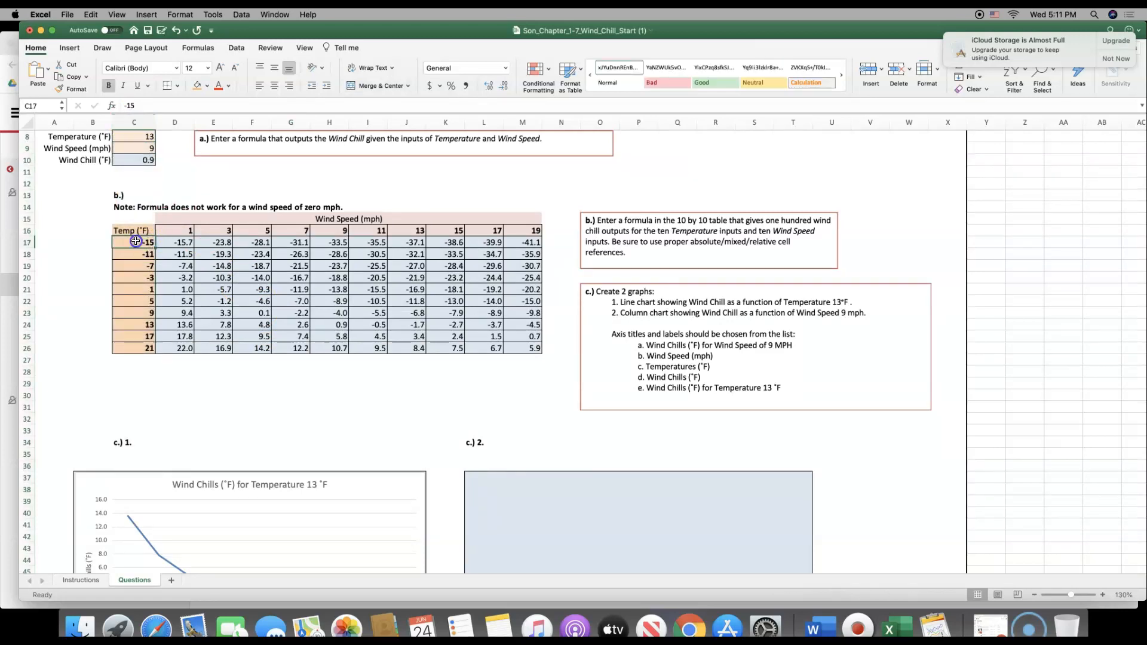
pyautogui.moveTo(136, 242); pyautogui.dragTo(130, 347)
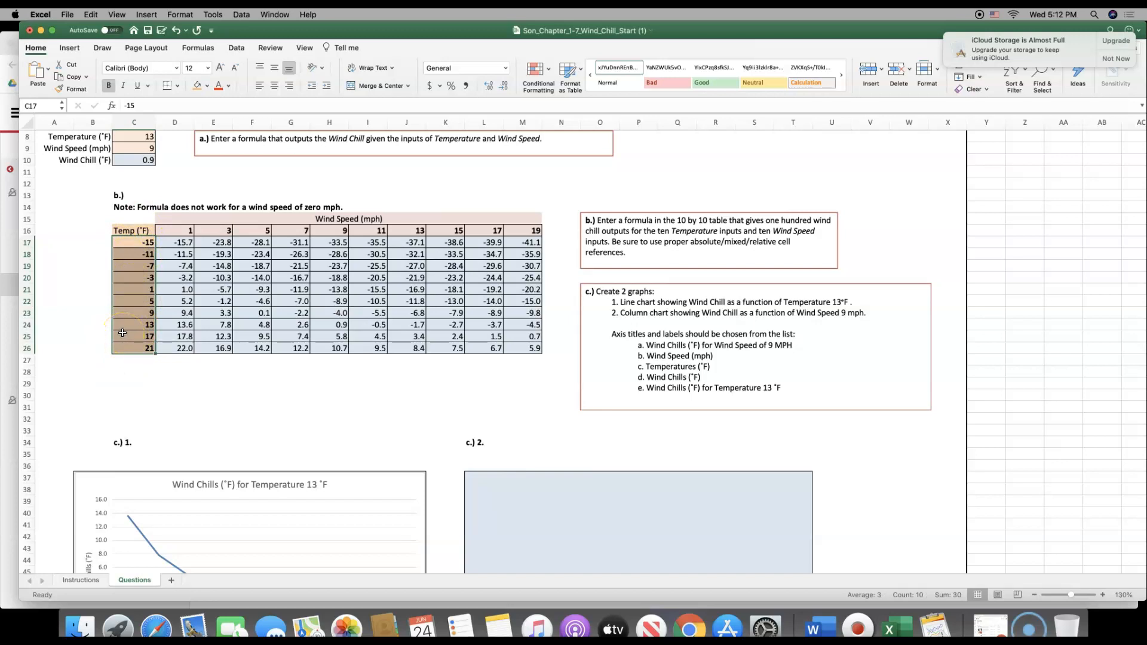
pyautogui.moveTo(330, 242); pyautogui.dragTo(338, 350)
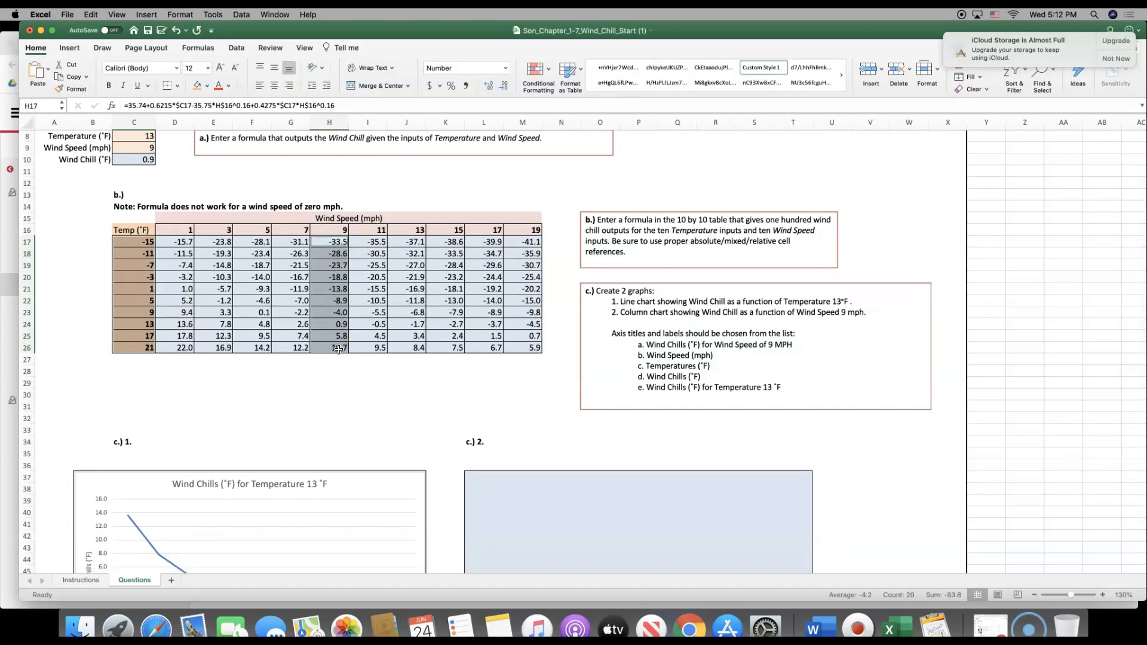
# Insert the recommended Clustered Column chart for the selected temperature and wind chill ranges
pyautogui.click(69, 48)
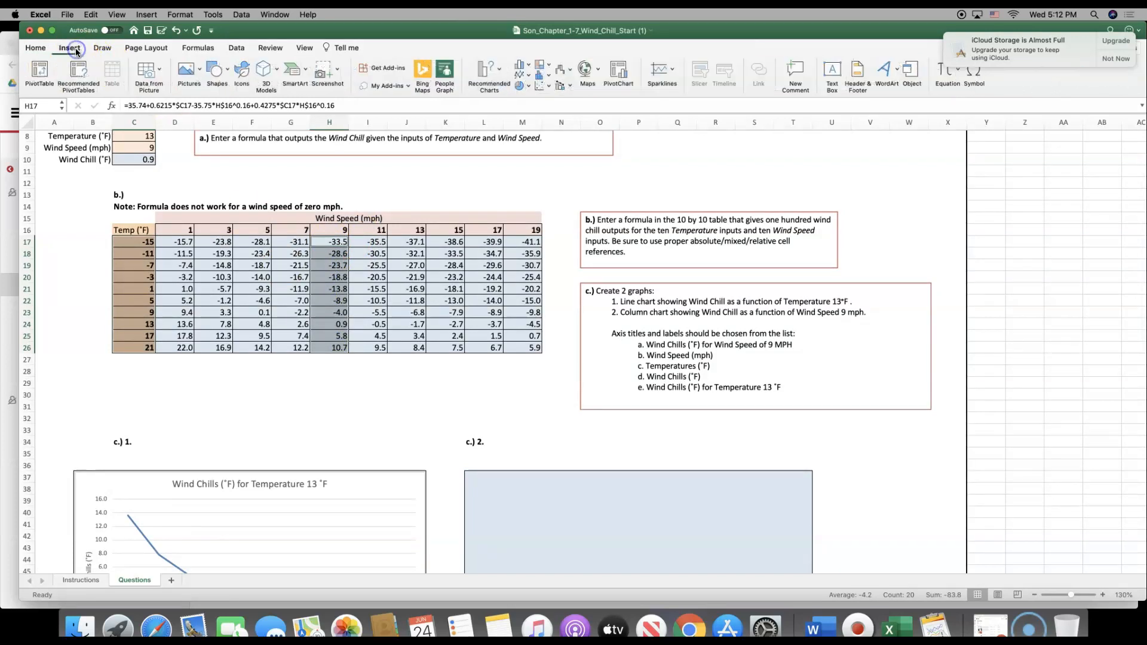
pyautogui.click(478, 75)
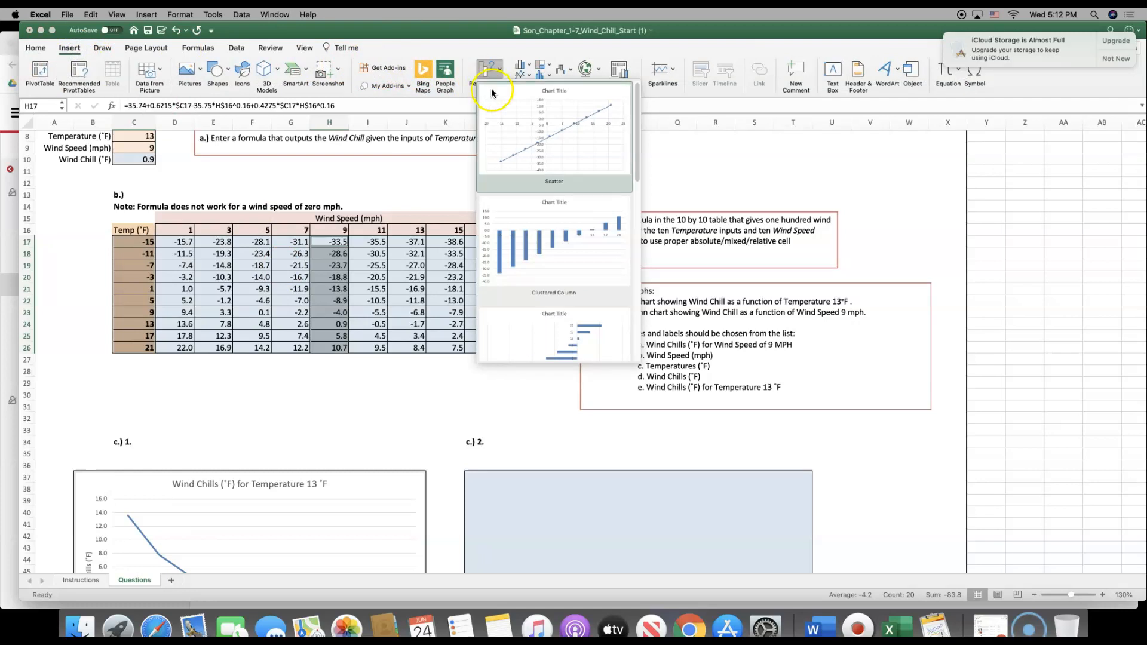
pyautogui.scroll(-1, 543, 199)
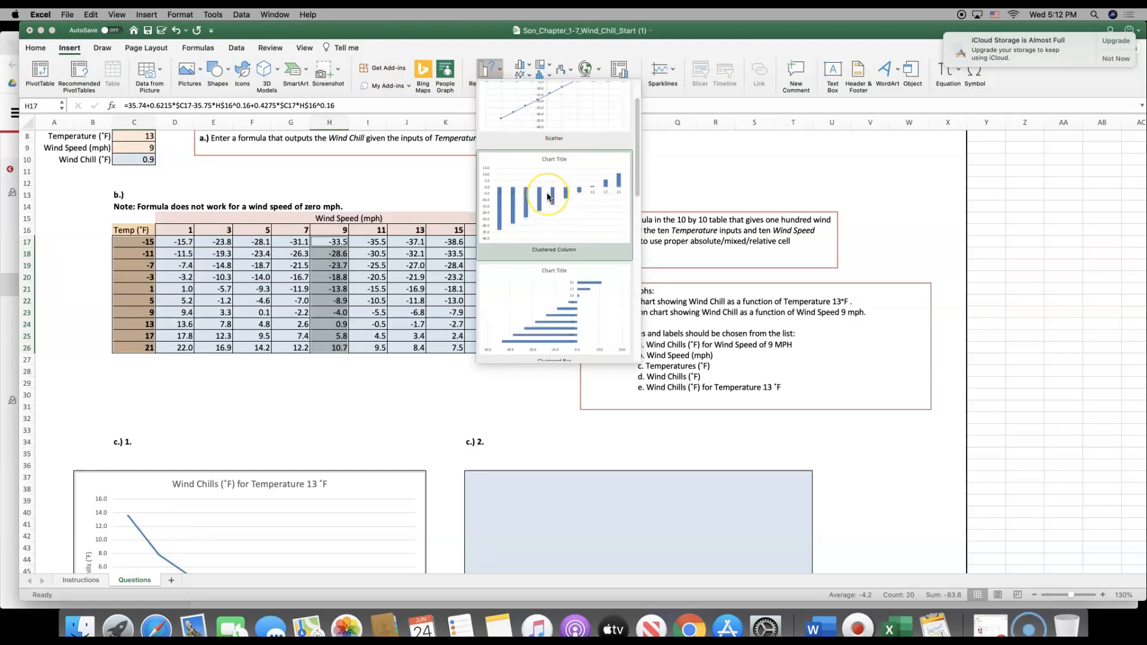
pyautogui.click(548, 196)
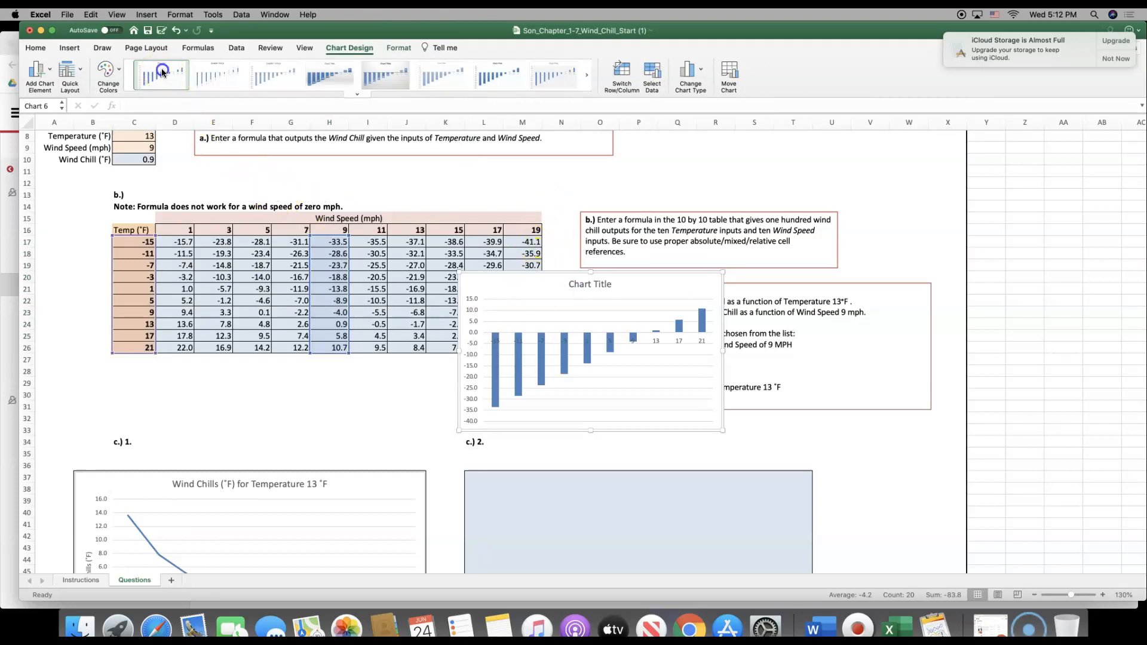
# Apply chart Style 6 to the new clustered column chart
pyautogui.click(210, 68)
pyautogui.click(329, 73)
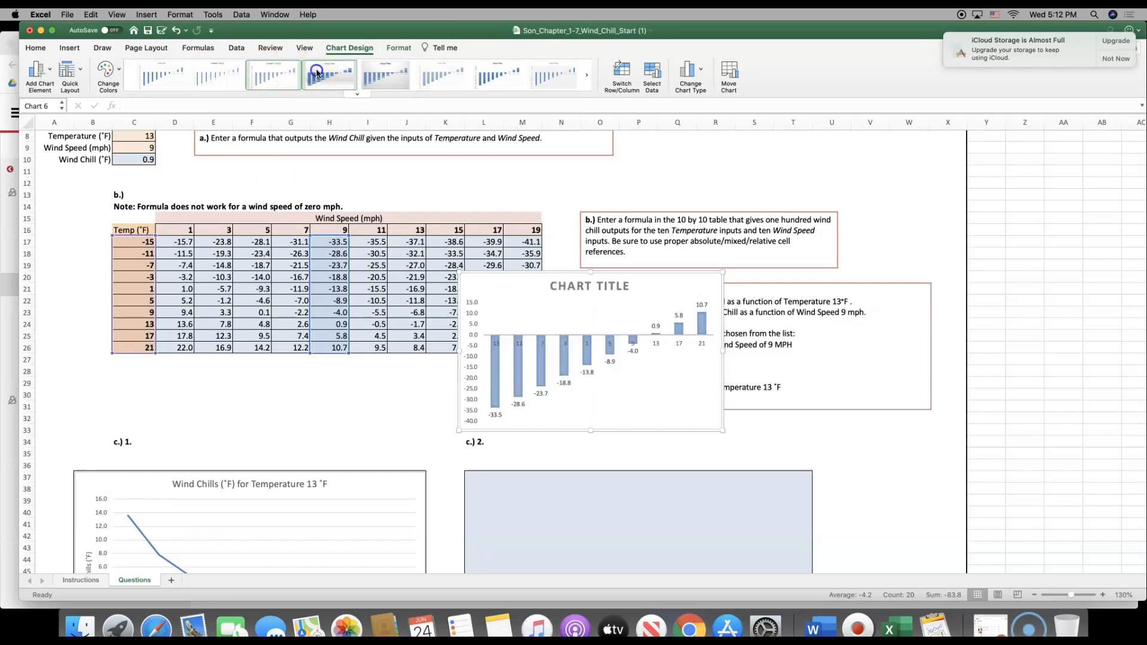
pyautogui.click(385, 73)
pyautogui.click(430, 71)
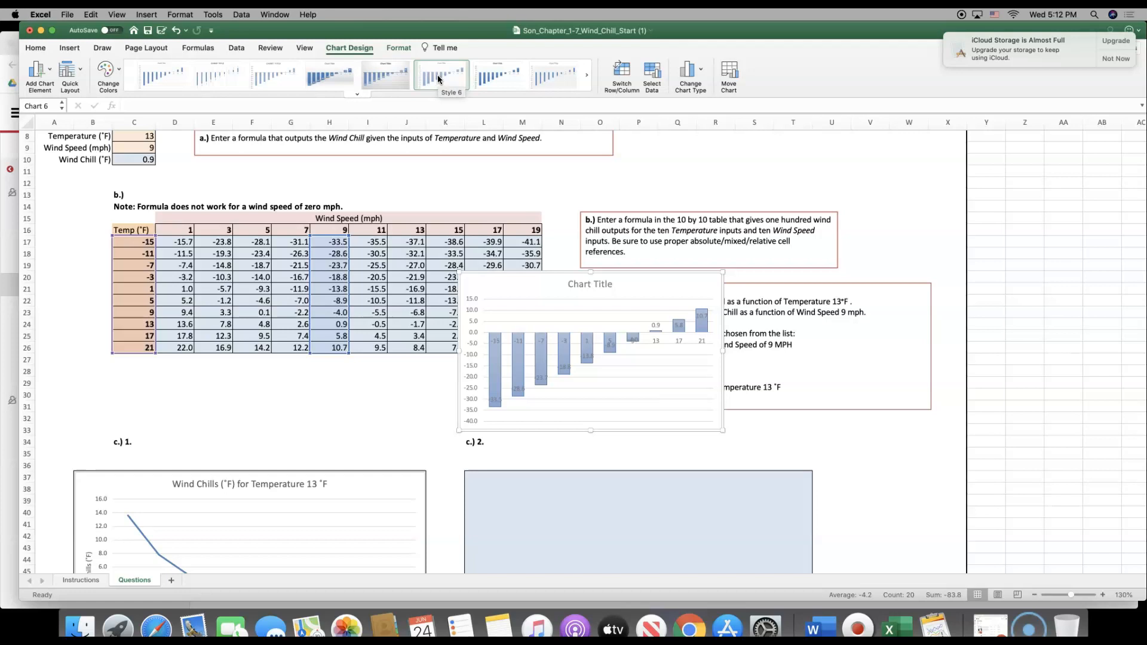
pyautogui.click(438, 74)
# Move the column chart into the box below the c.) 2. label and enlarge it to fill cells L37:T53
pyautogui.scroll(-5, 891, 384)
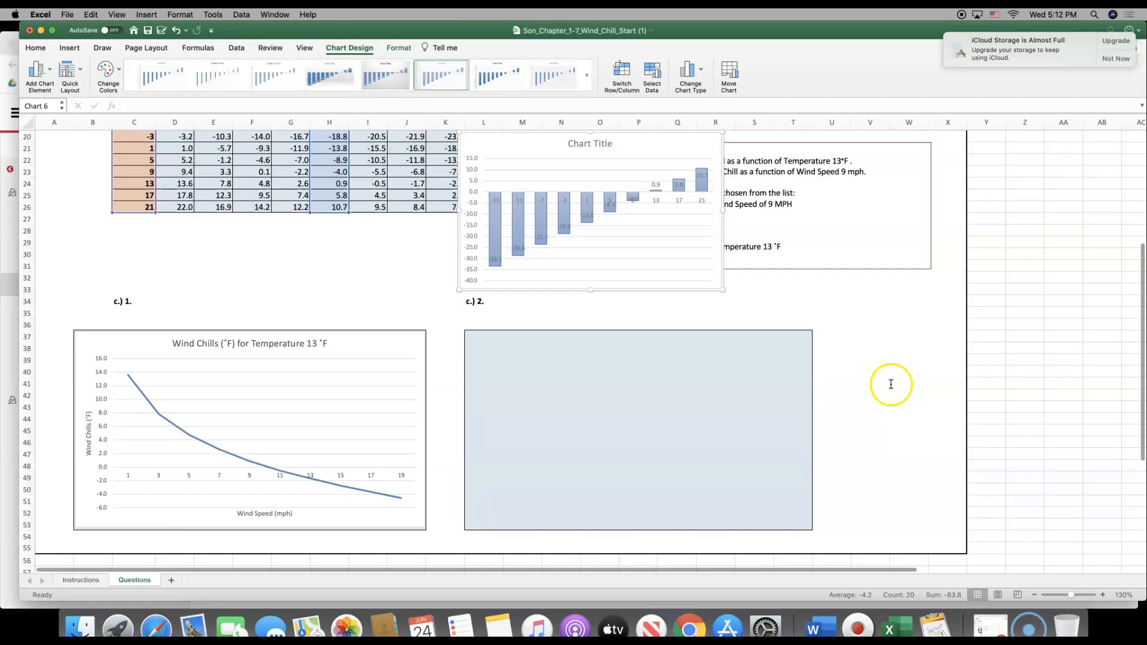
pyautogui.scroll(-2, 745, 336)
pyautogui.scroll(3, 751, 337)
pyautogui.moveTo(545, 191); pyautogui.dragTo(514, 364)
pyautogui.moveTo(727, 507); pyautogui.dragTo(812, 549)
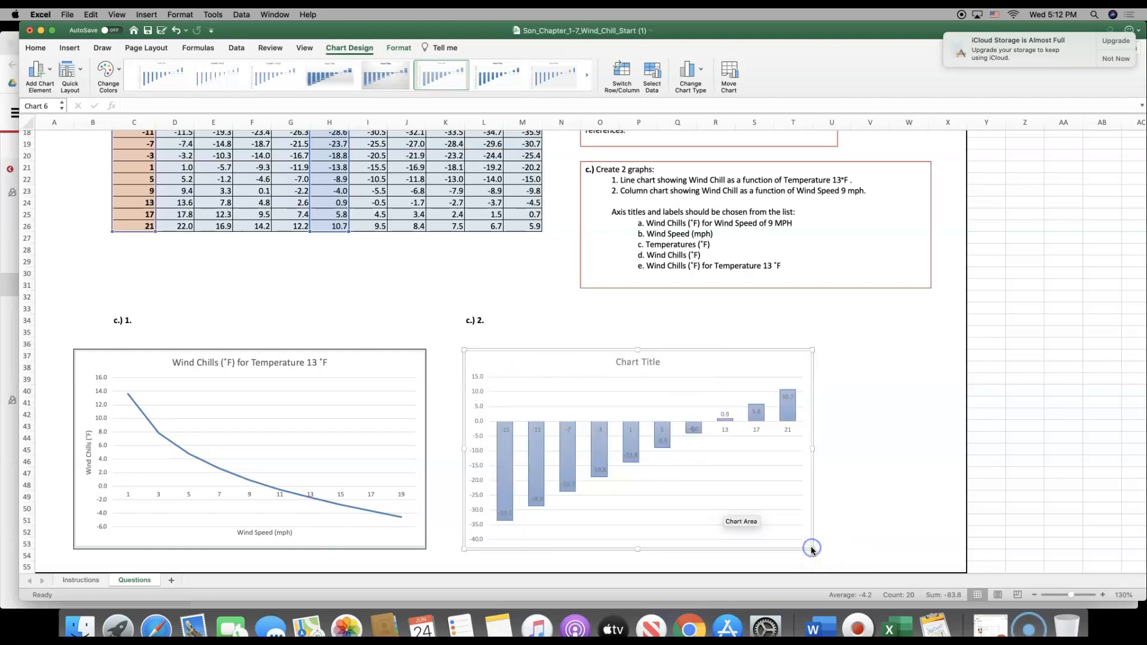
# On the Instructions sheet, copy the step 5 chart title text "Wind Chills (˚F) for Wind Speed of 9 MPH"
pyautogui.click(80, 580)
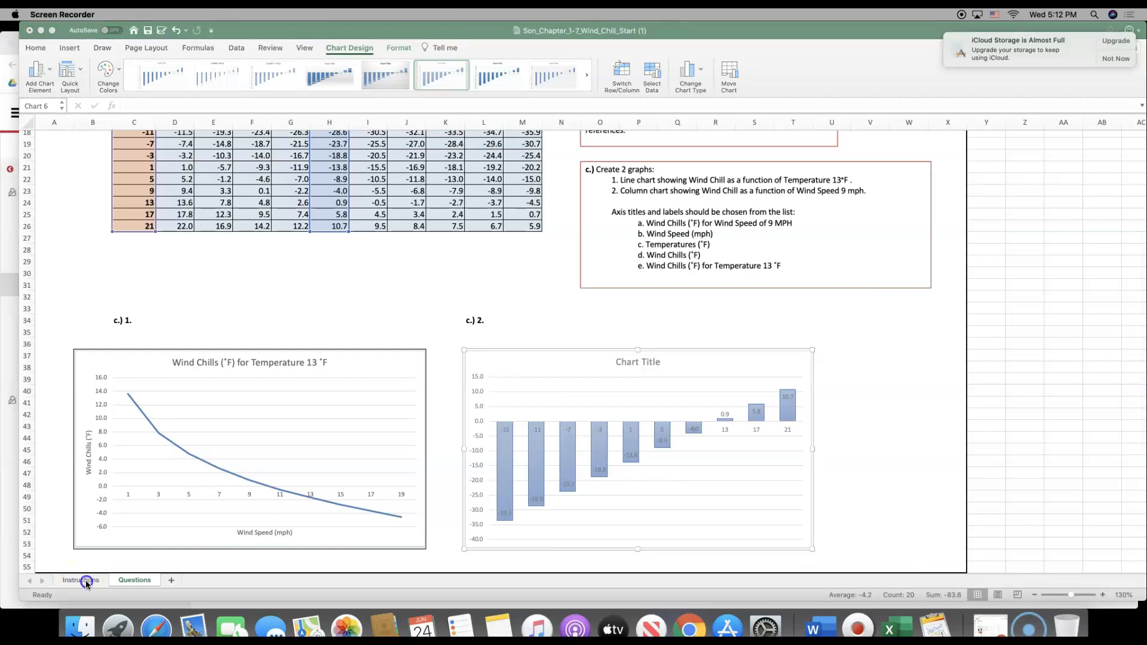
pyautogui.click(103, 583)
pyautogui.click(95, 583)
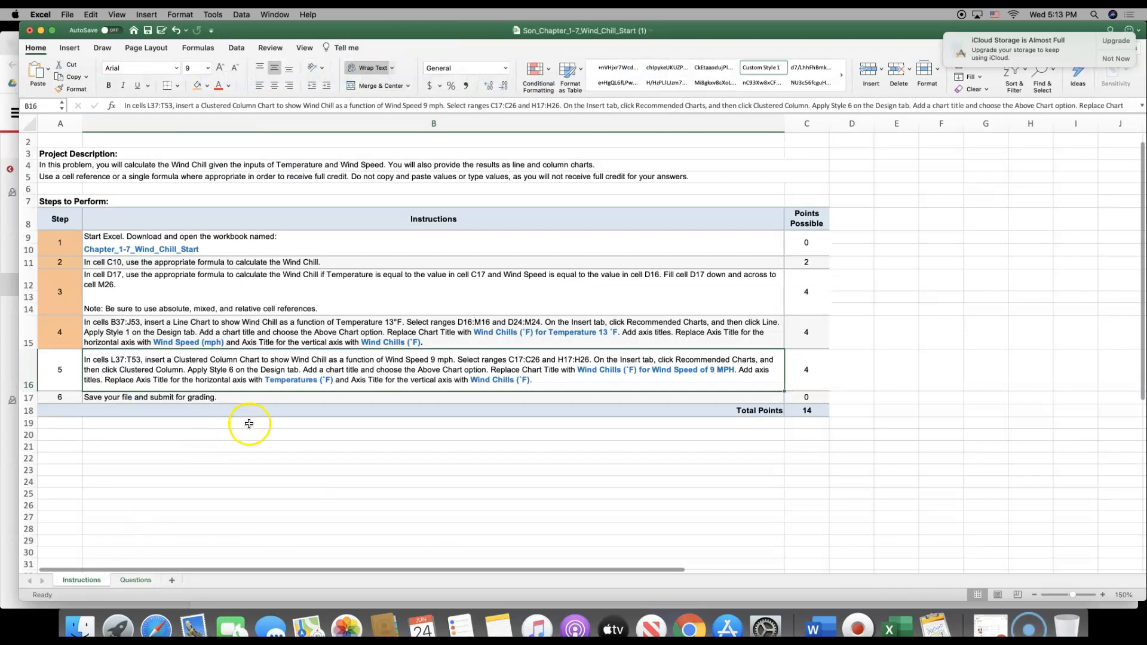
pyautogui.click(576, 372)
pyautogui.doubleClick(578, 373)
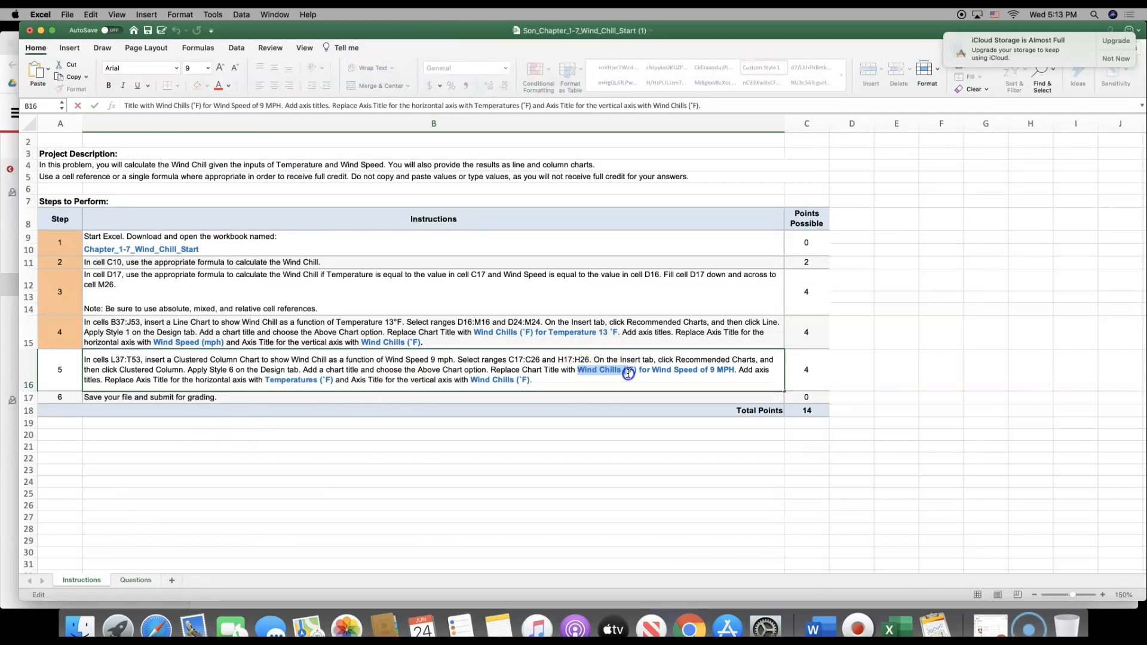
pyautogui.moveTo(656, 374); pyautogui.dragTo(736, 371)
pyautogui.press('super+c')
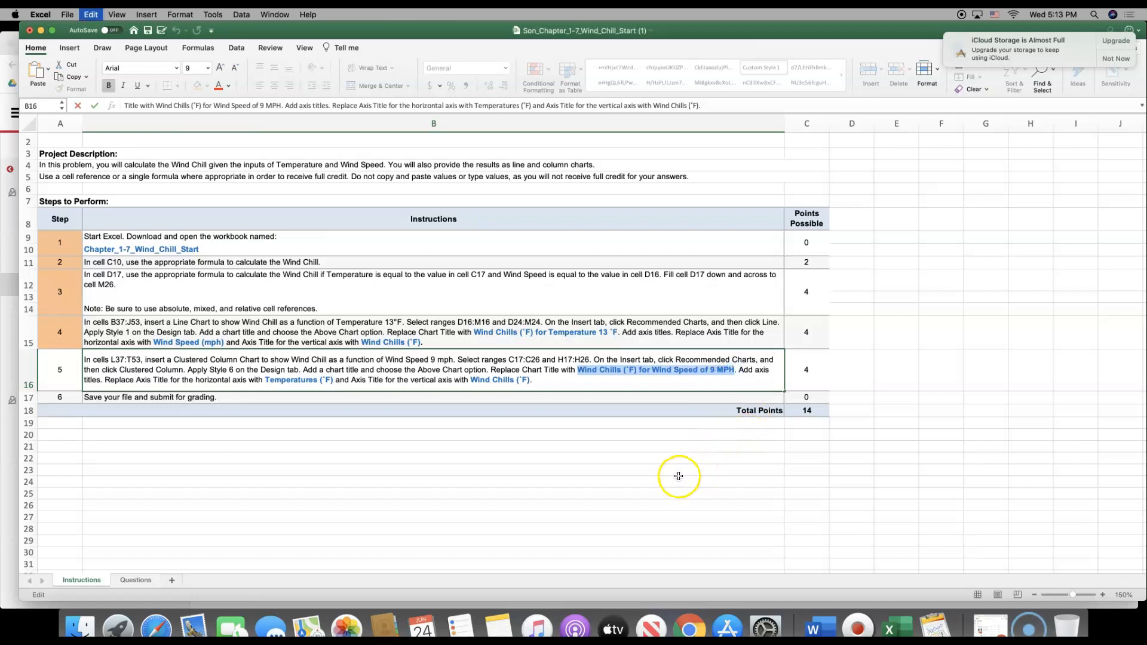
# On the Questions sheet, replace the column chart's title with the copied "Wind Chills (˚F) for Wind Speed of 9 MPH" and close the formatting pane
pyautogui.click(142, 582)
pyautogui.click(649, 369)
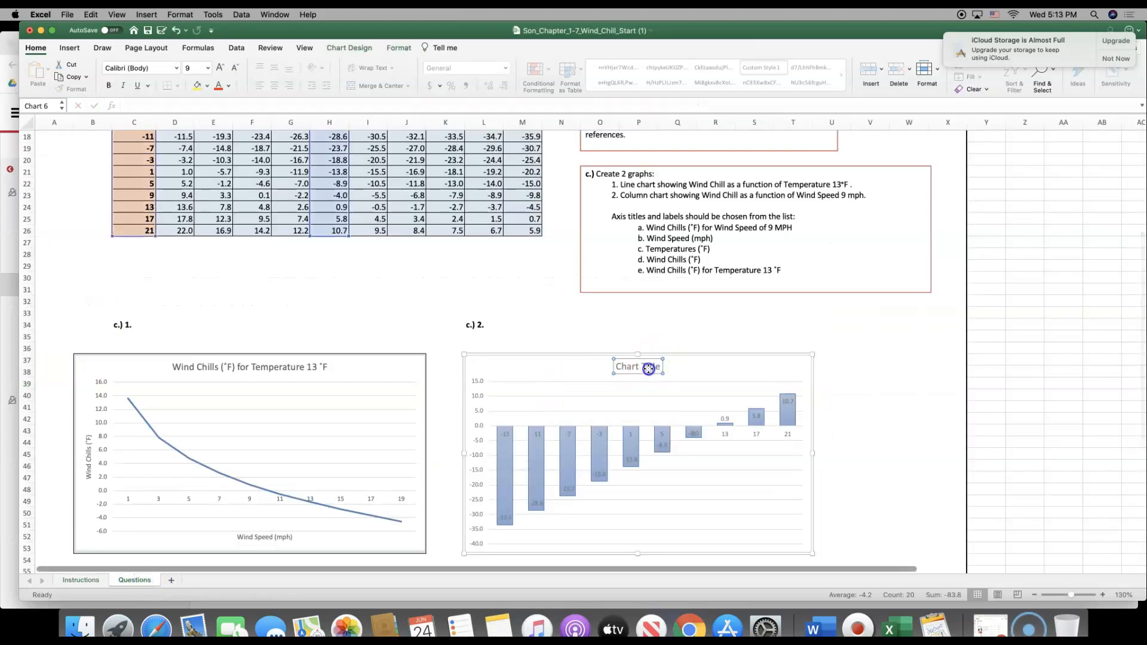
pyautogui.doubleClick(648, 368)
pyautogui.moveTo(660, 367); pyautogui.dragTo(597, 369)
pyautogui.press('super+v')
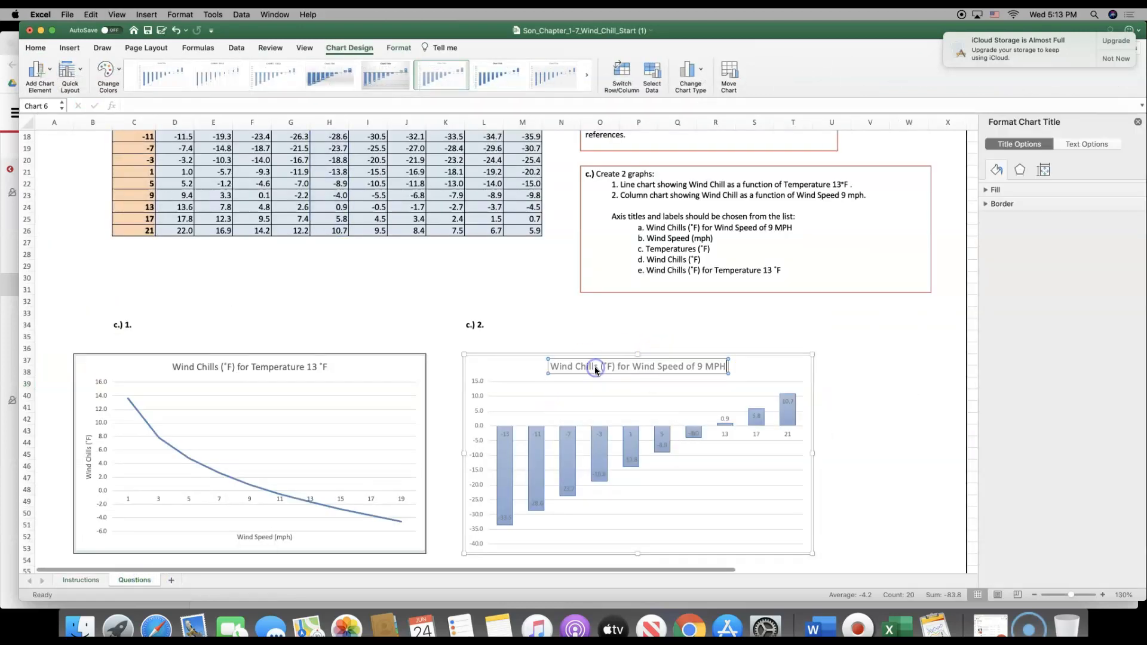
pyautogui.click(833, 383)
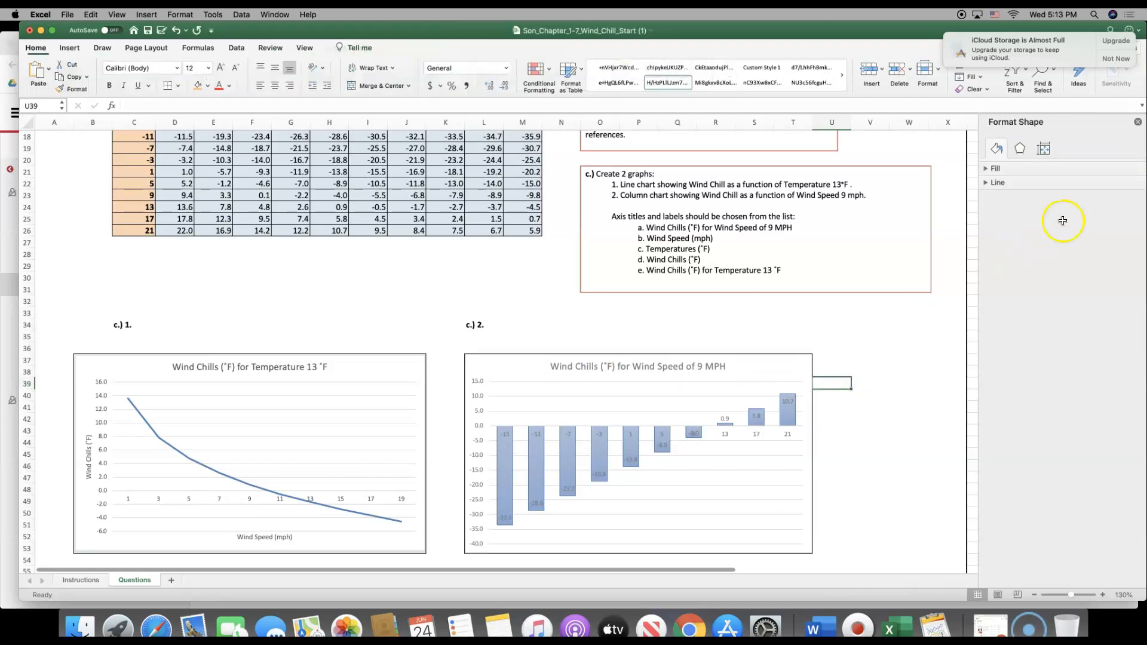
pyautogui.click(1138, 123)
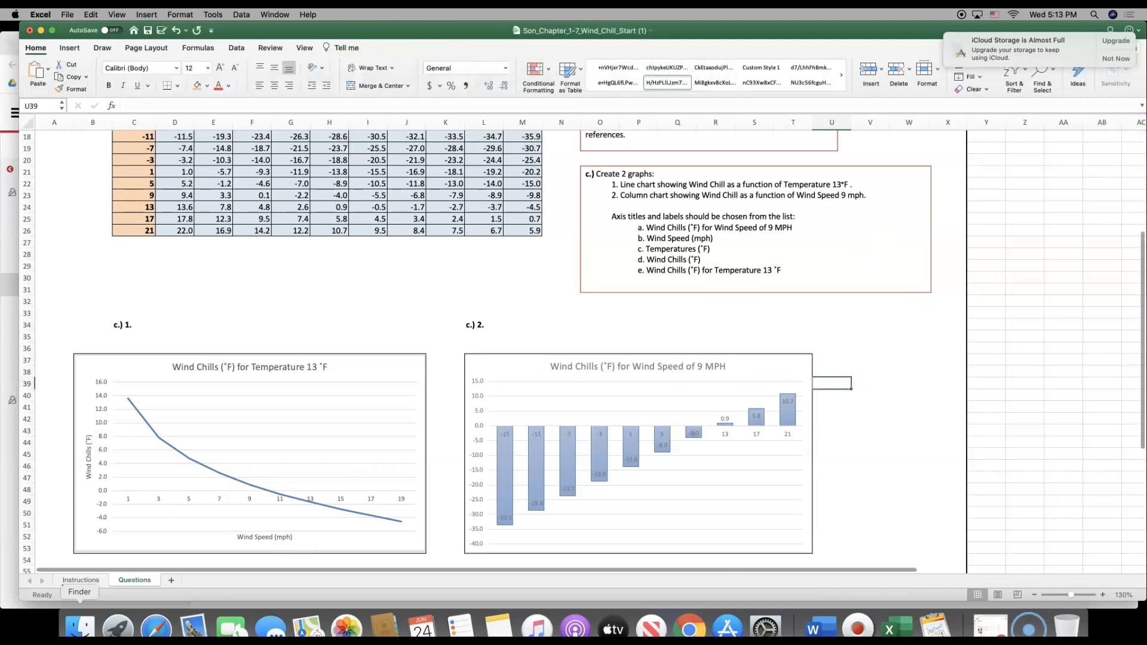
# On the Instructions sheet, copy the horizontal axis title text "Temperatures (˚F)" from step 5
pyautogui.click(100, 581)
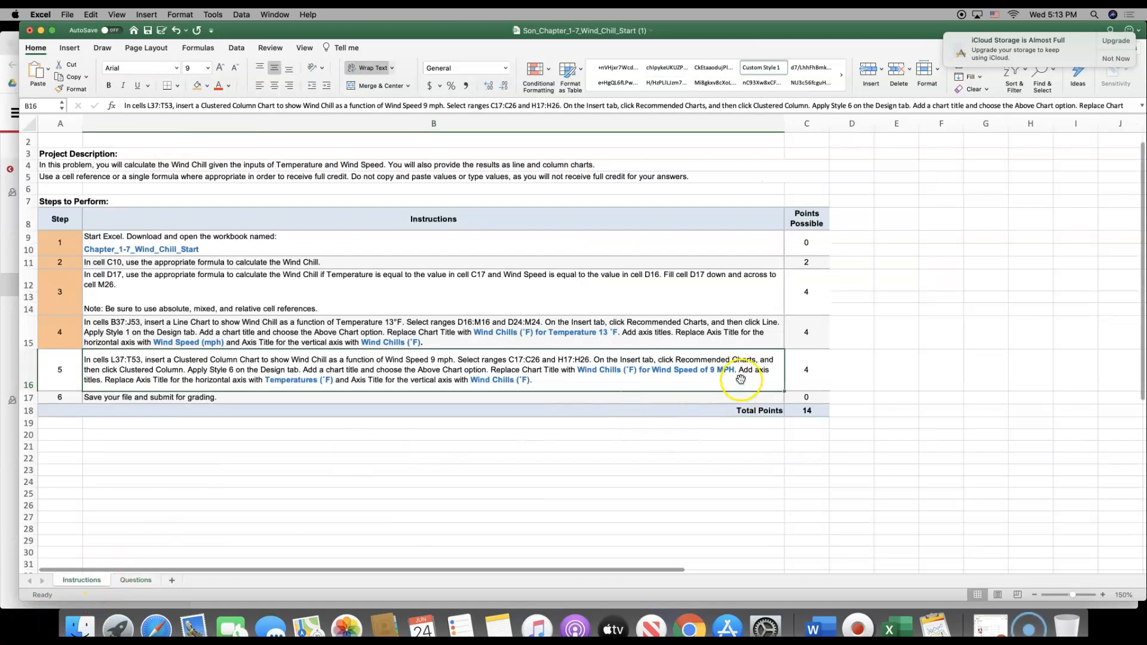
pyautogui.doubleClick(266, 381)
pyautogui.moveTo(267, 382); pyautogui.dragTo(332, 382)
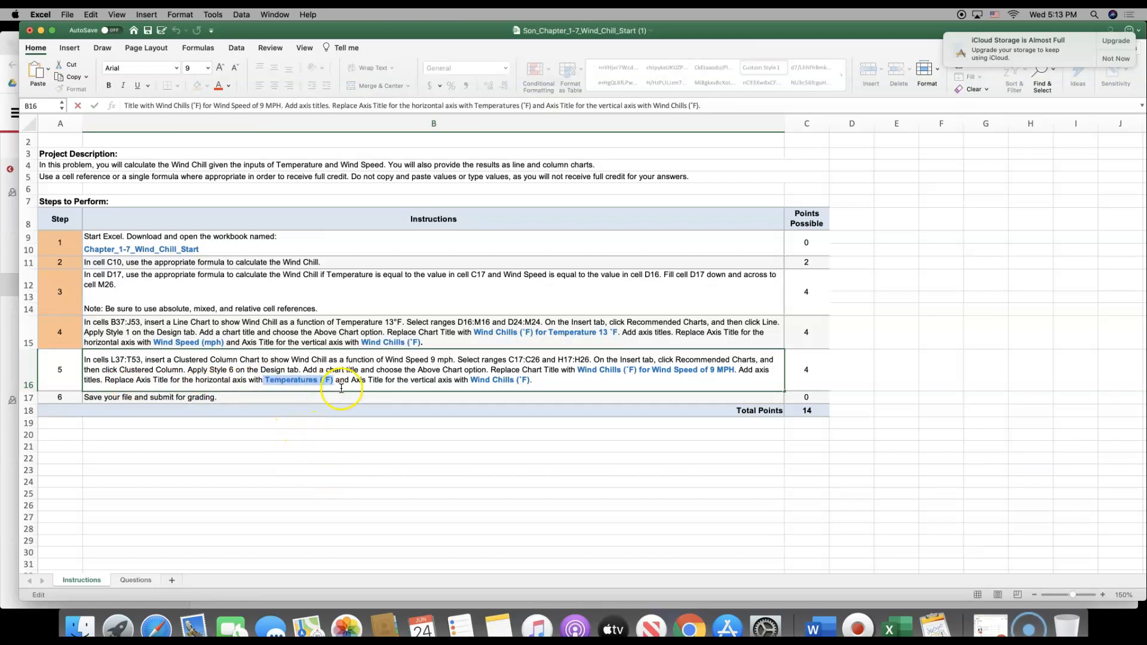
pyautogui.click(338, 383)
pyautogui.moveTo(297, 384); pyautogui.dragTo(265, 390)
pyautogui.press('super+c')
# On the Questions sheet, add primary horizontal and primary vertical axis titles to the column chart
pyautogui.click(133, 580)
pyautogui.click(510, 373)
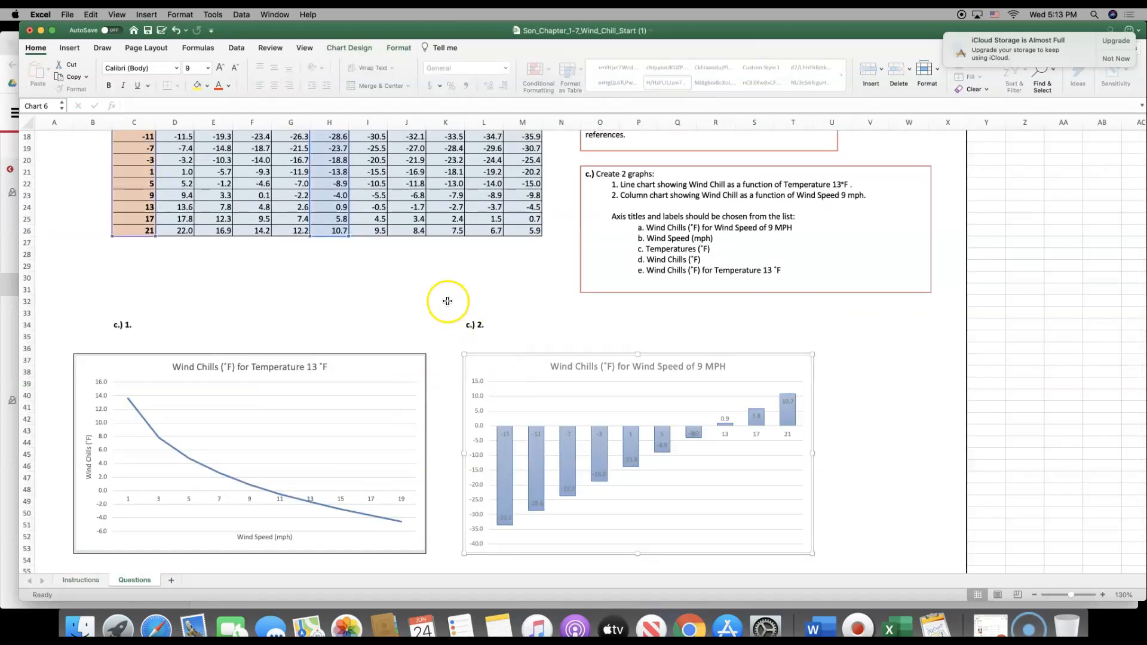
pyautogui.click(360, 48)
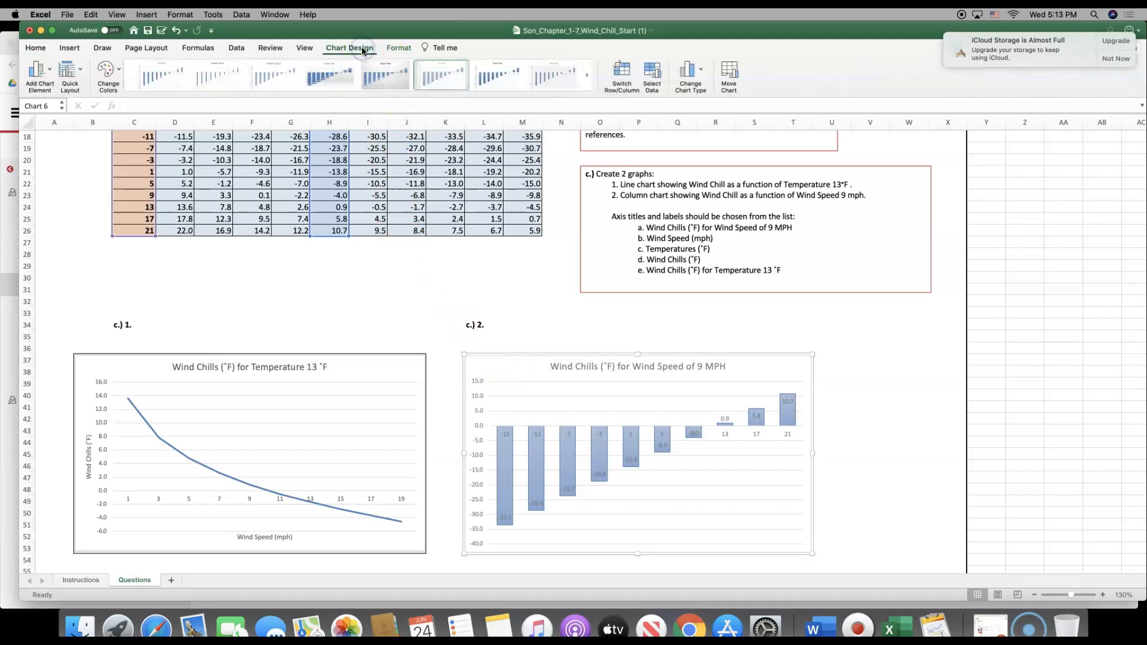
pyautogui.click(45, 80)
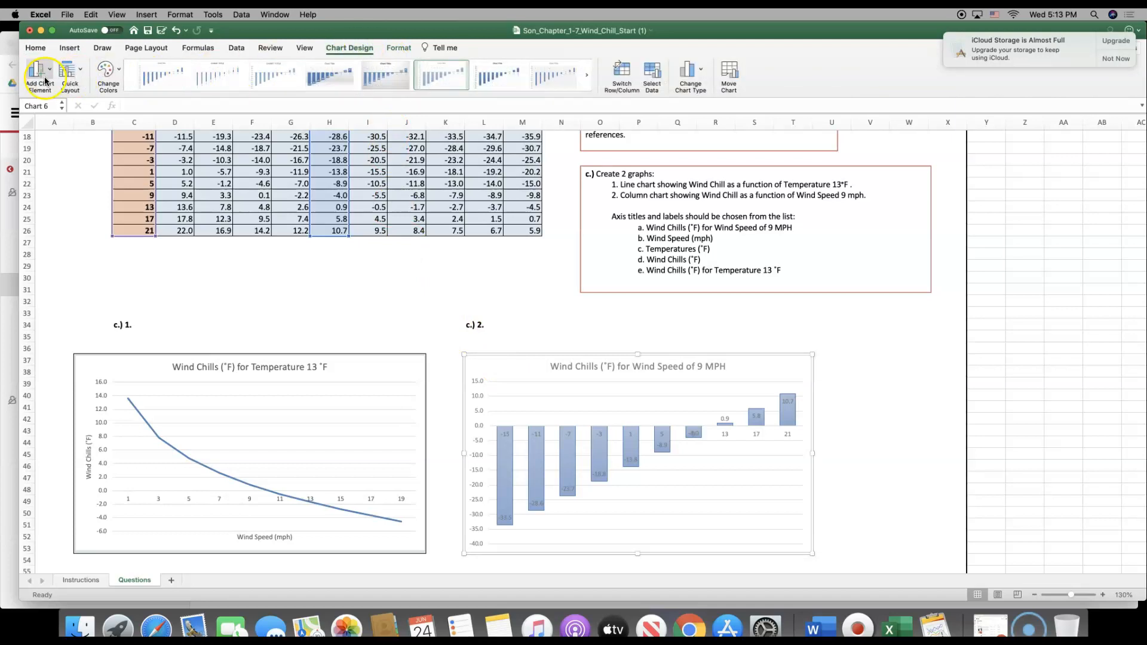
pyautogui.click(39, 73)
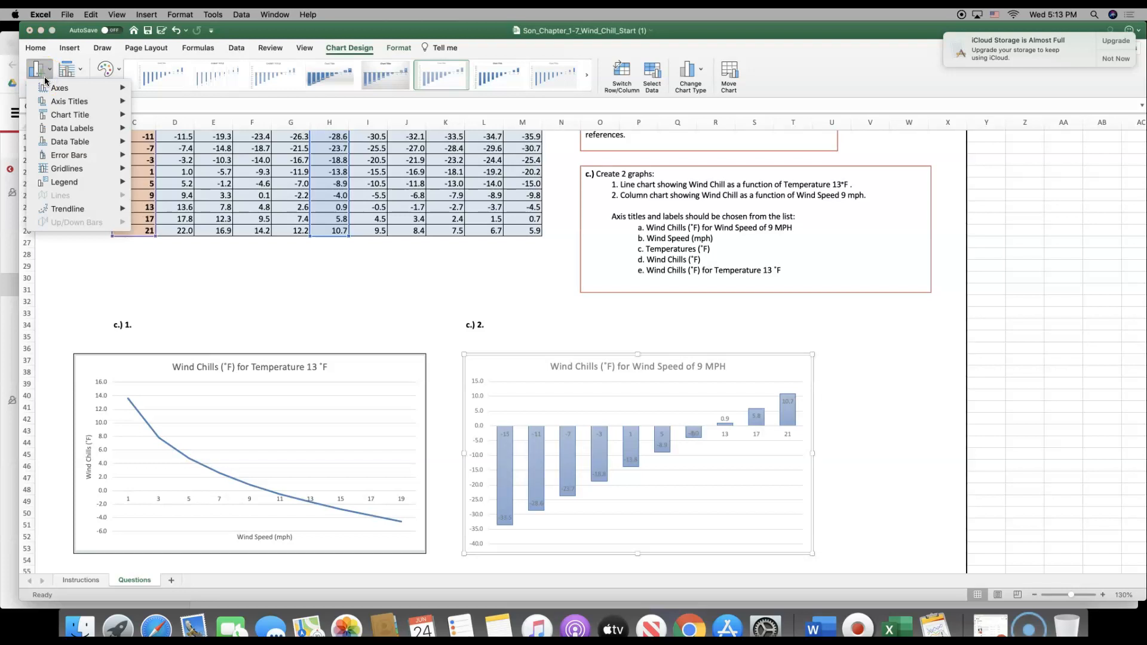
pyautogui.click(54, 107)
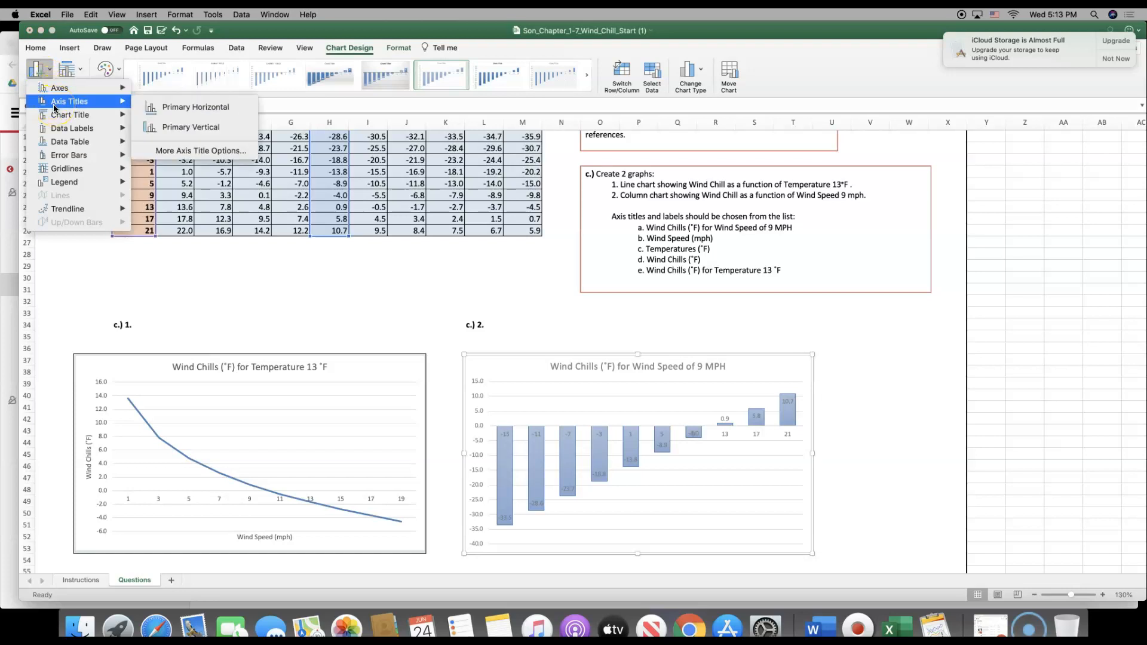
pyautogui.click(89, 103)
pyautogui.click(166, 109)
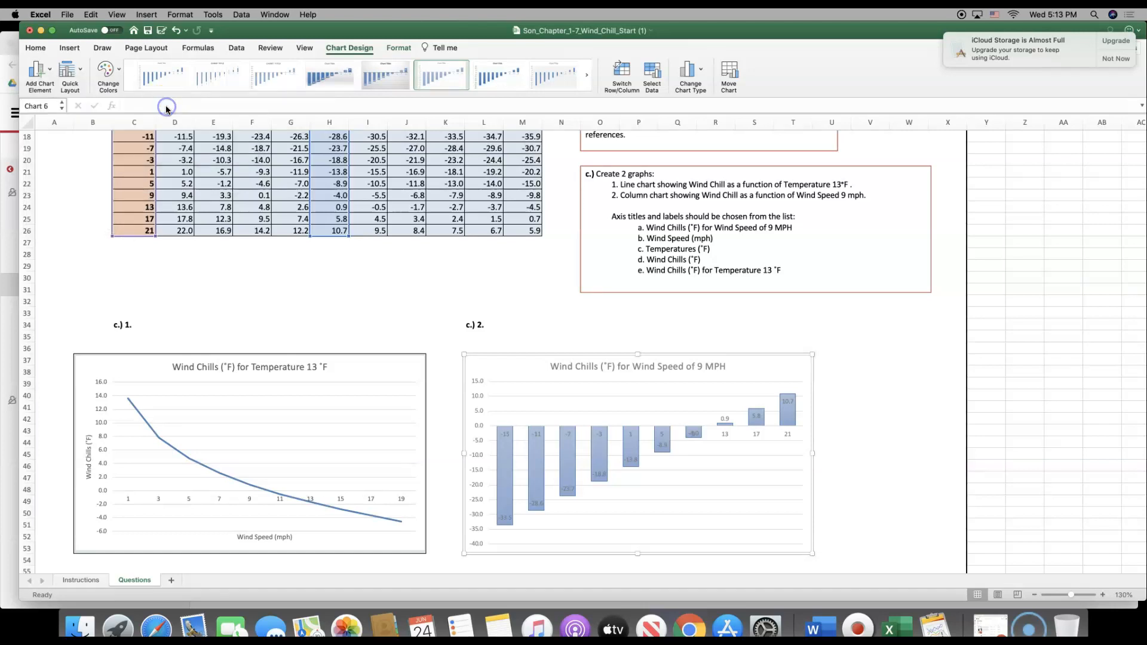
pyautogui.click(37, 68)
pyautogui.click(84, 105)
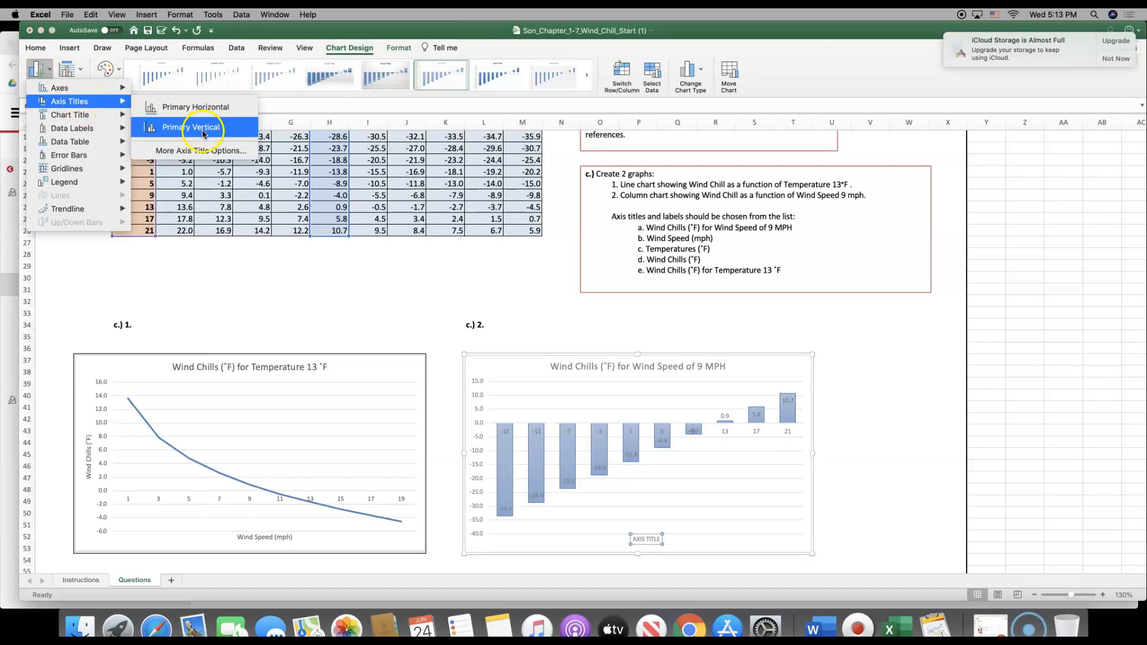
pyautogui.click(192, 127)
# Replace the column chart's horizontal axis title with the copied "Temperatures (˚F)" text
pyautogui.doubleClick(661, 539)
pyautogui.click(667, 540)
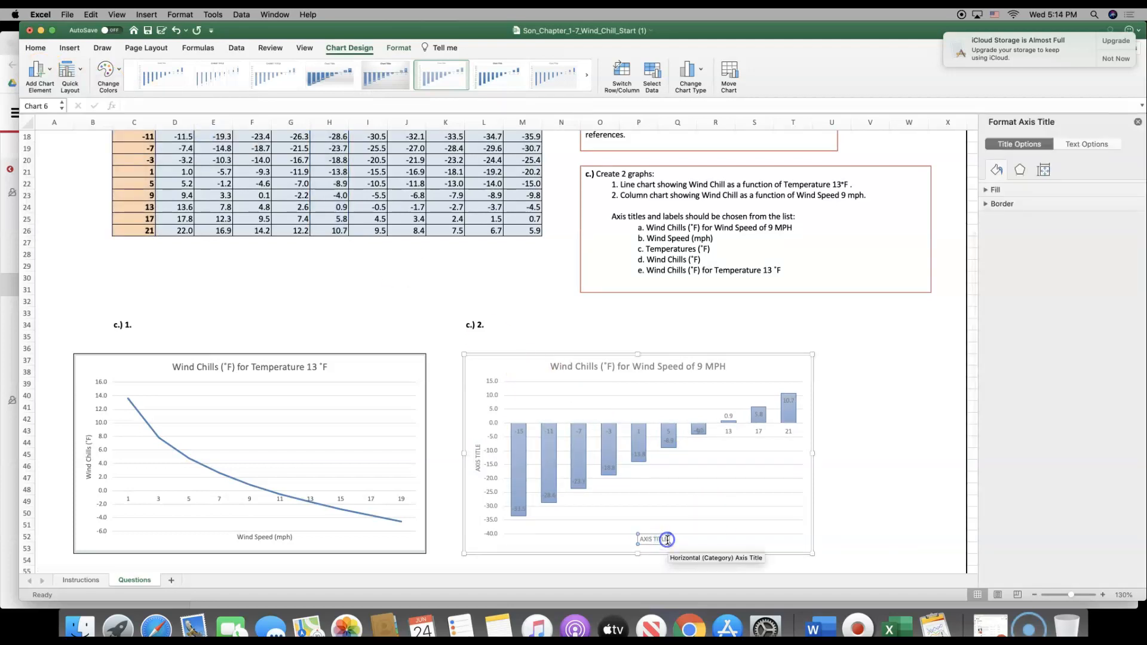
pyautogui.press('super+v')
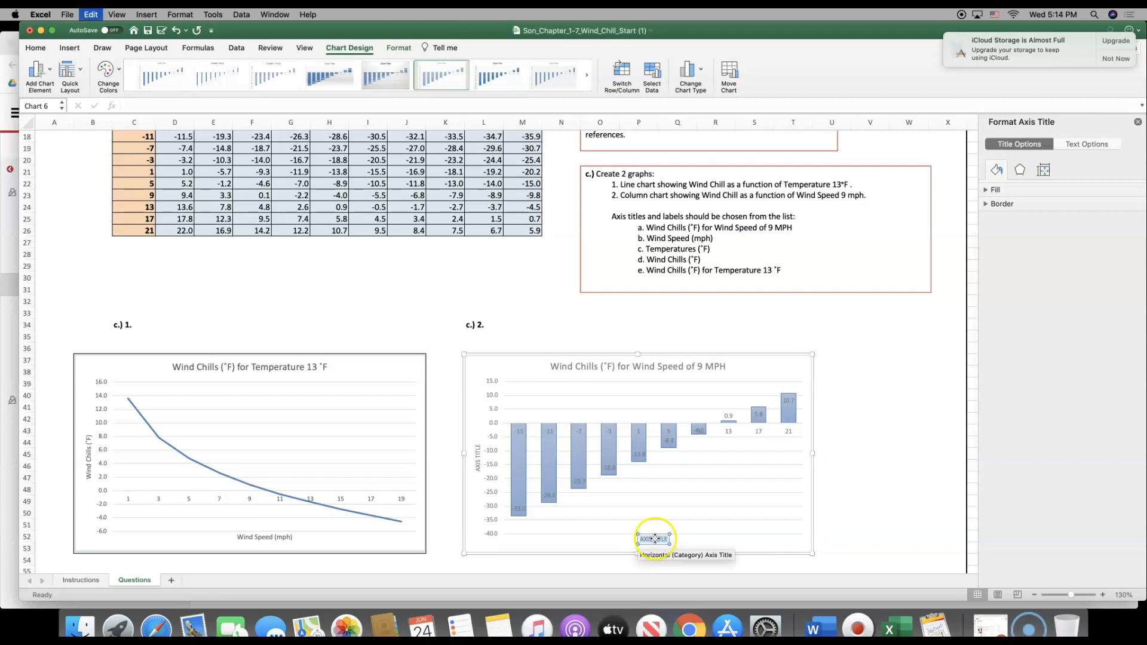
pyautogui.click(853, 529)
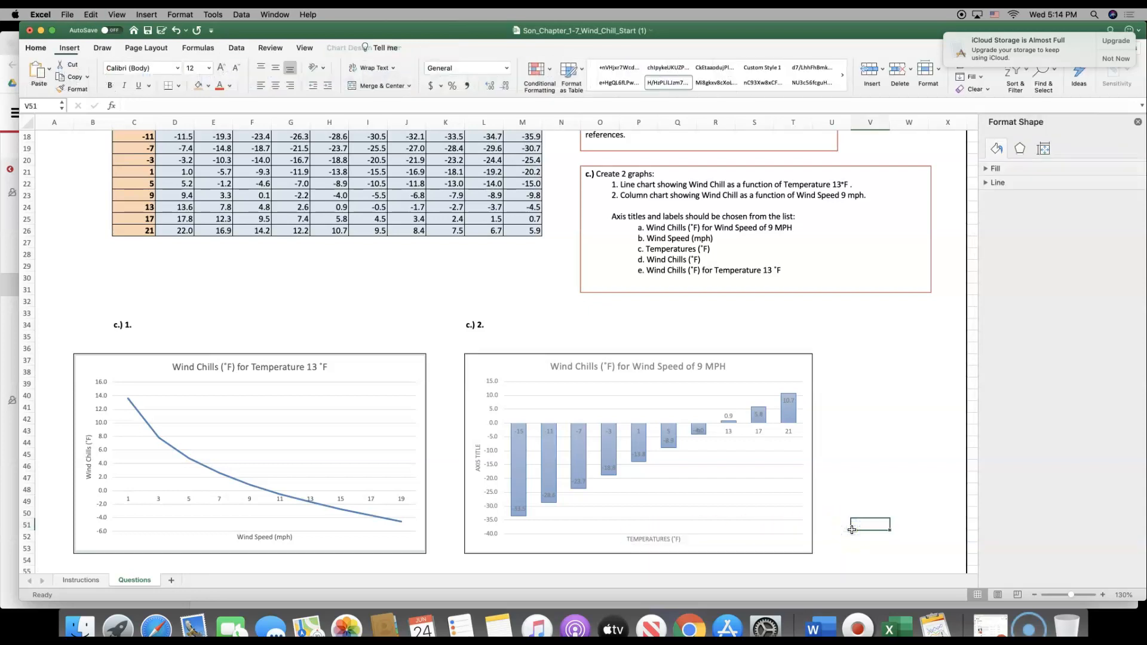
# On the Instructions sheet, copy the vertical axis title text "Wind Chills (˚F)" from the end of step 5
pyautogui.click(98, 583)
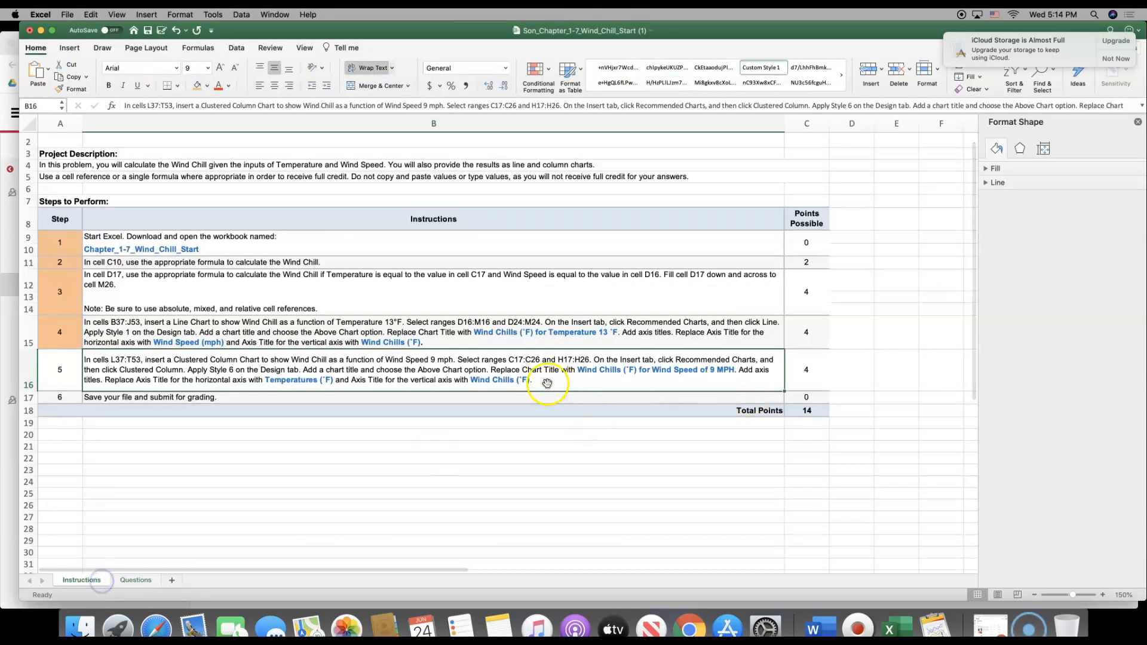
pyautogui.doubleClick(480, 383)
pyautogui.moveTo(480, 383); pyautogui.dragTo(532, 380)
pyautogui.press('super+c')
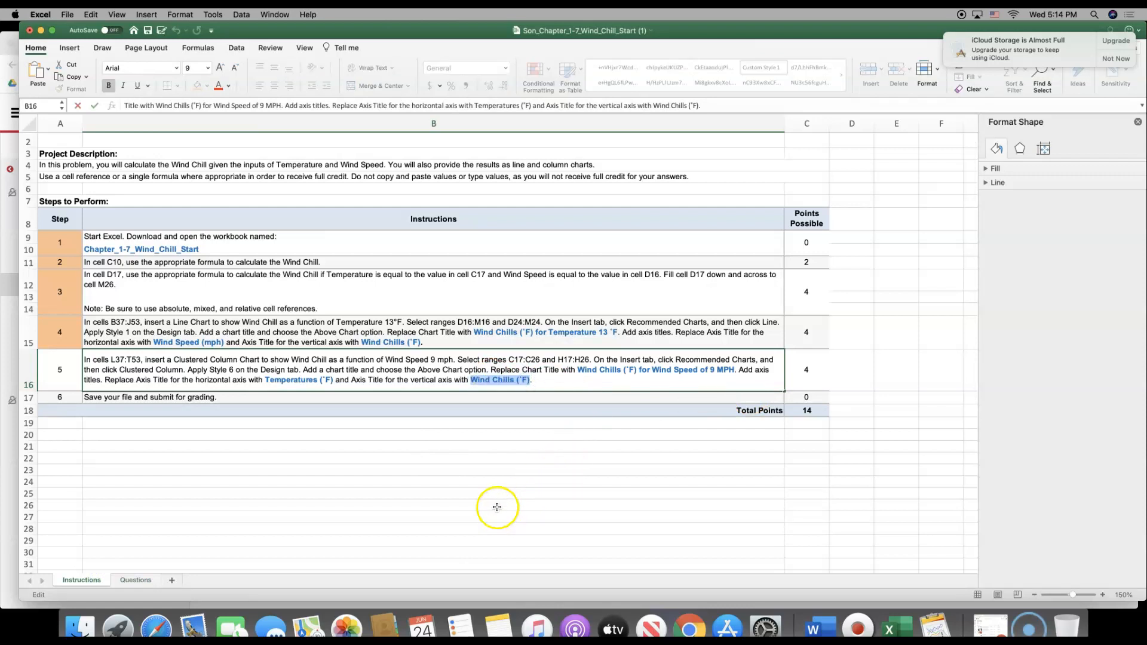
# On the Questions sheet, replace the column chart's vertical axis title with the copied "Wind Chills (˚F)" and close the formatting pane
pyautogui.click(150, 581)
pyautogui.click(482, 463)
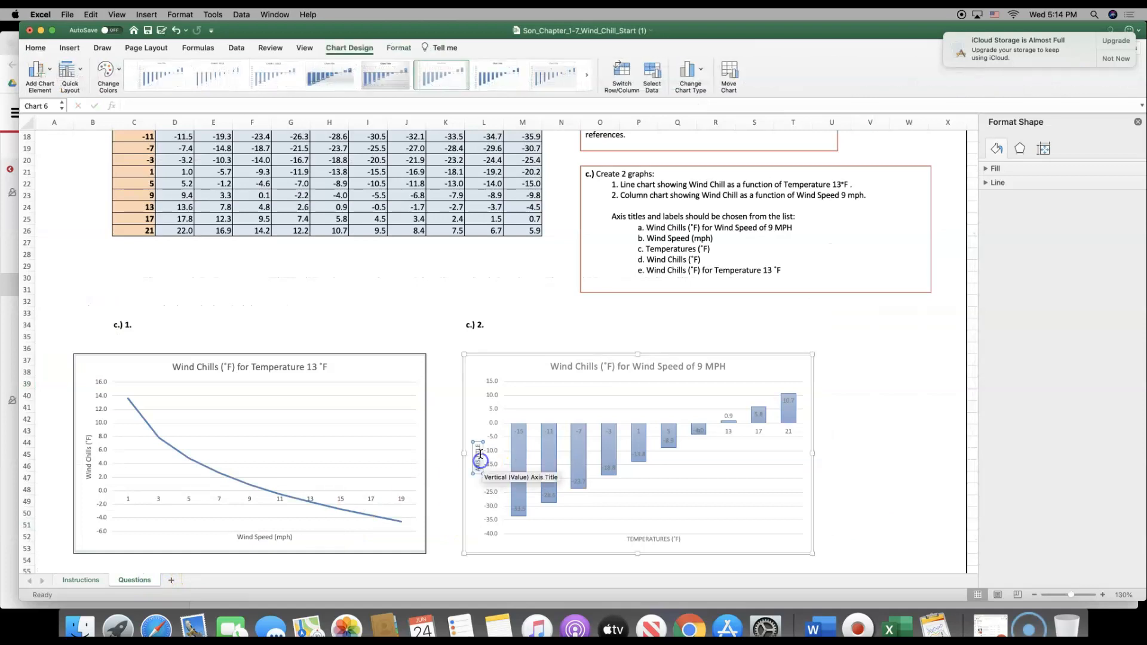
pyautogui.press('super+v')
pyautogui.click(852, 453)
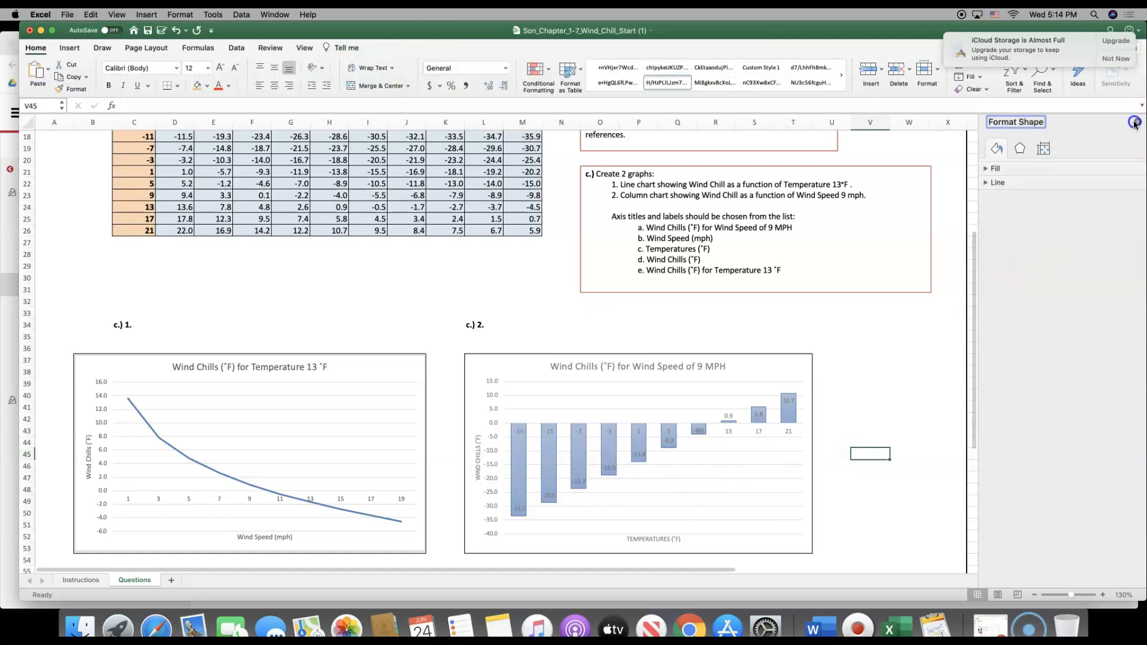
pyautogui.click(1138, 122)
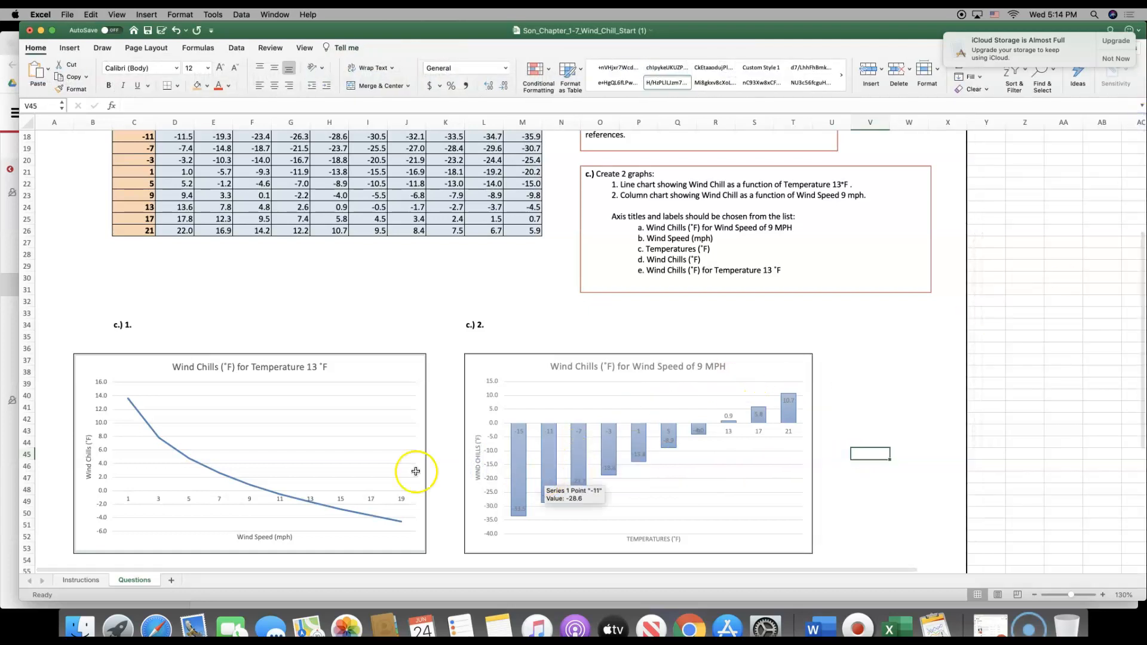
# Review both finished charts, and on the Instructions sheet fill the step 5 number cell A16 with orange to mark it done
pyautogui.scroll(-6, 890, 459)
pyautogui.scroll(12, 892, 461)
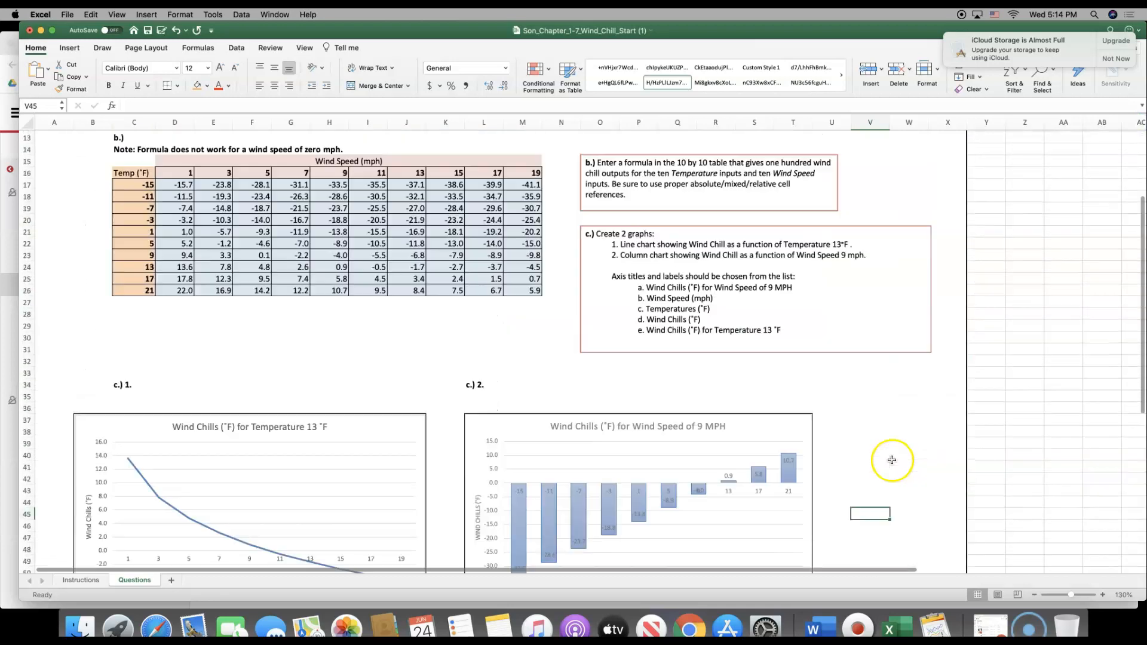
pyautogui.scroll(-6, 892, 459)
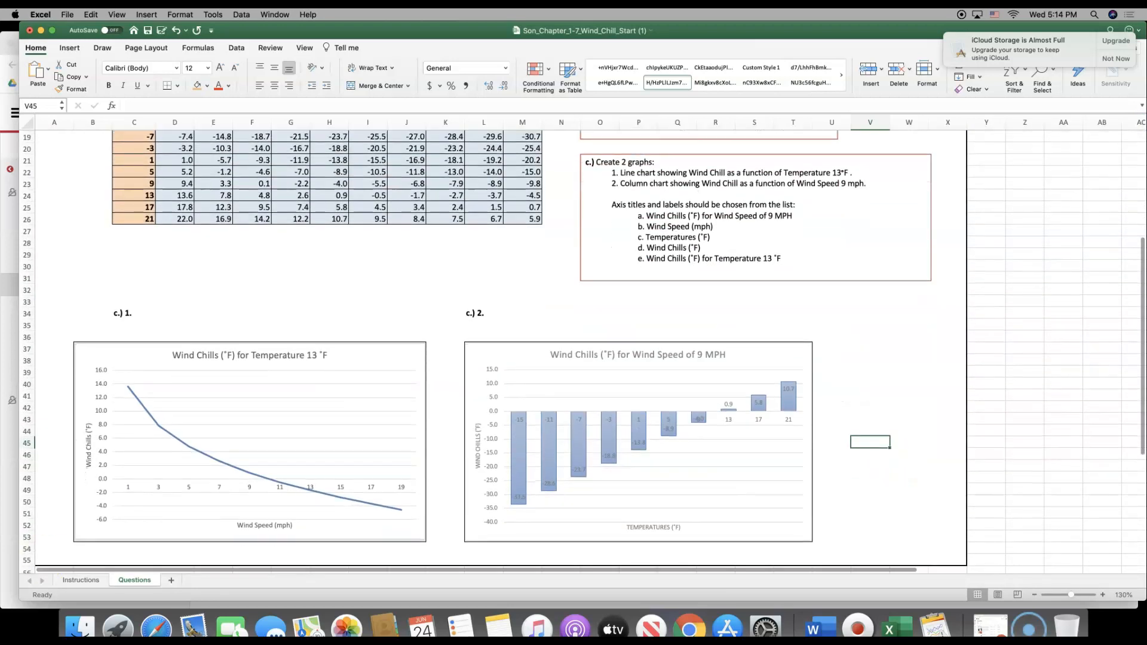
pyautogui.click(96, 580)
pyautogui.click(59, 372)
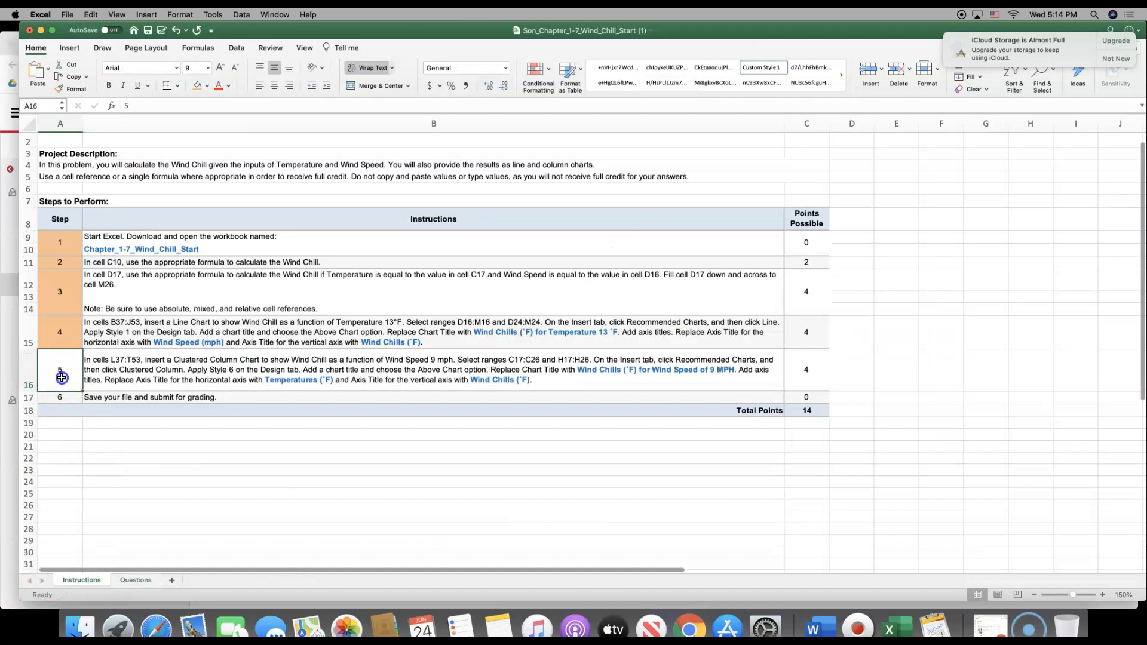
pyautogui.click(197, 85)
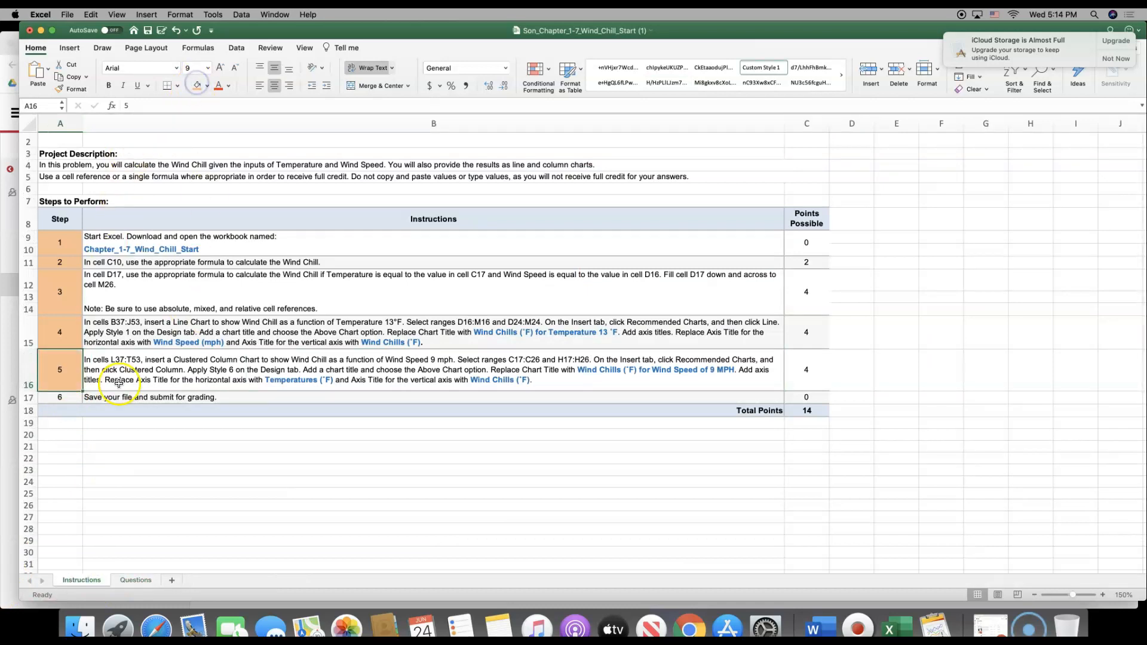
# Select the step 6 row on the Instructions sheet and save the workbook under its existing name
pyautogui.click(102, 399)
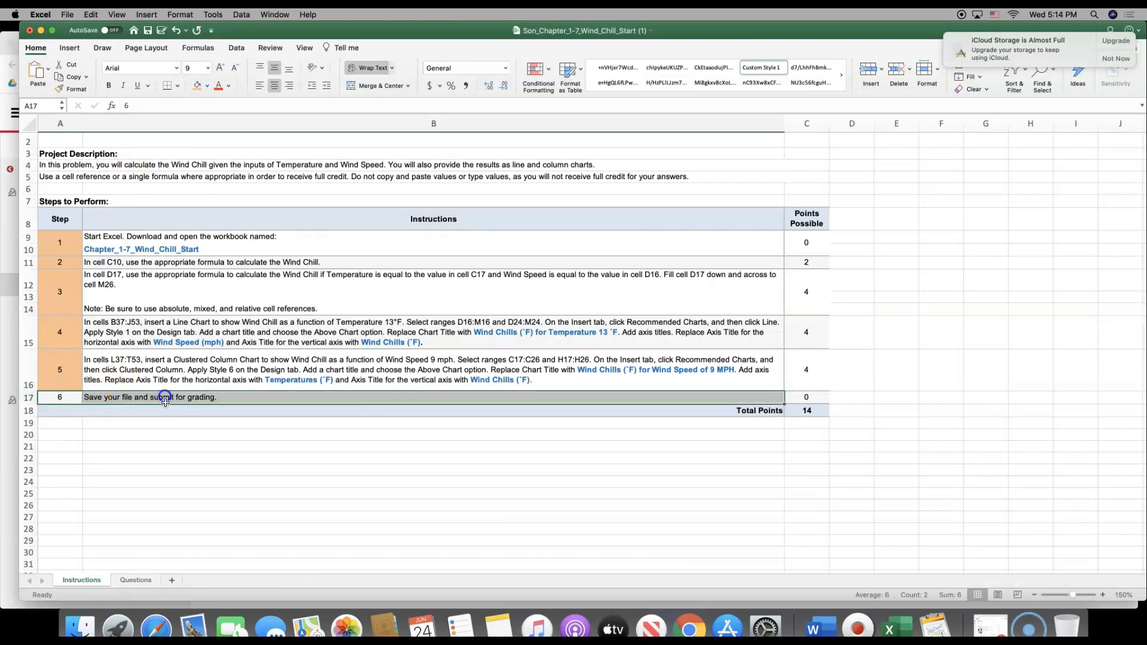
pyautogui.click(77, 399)
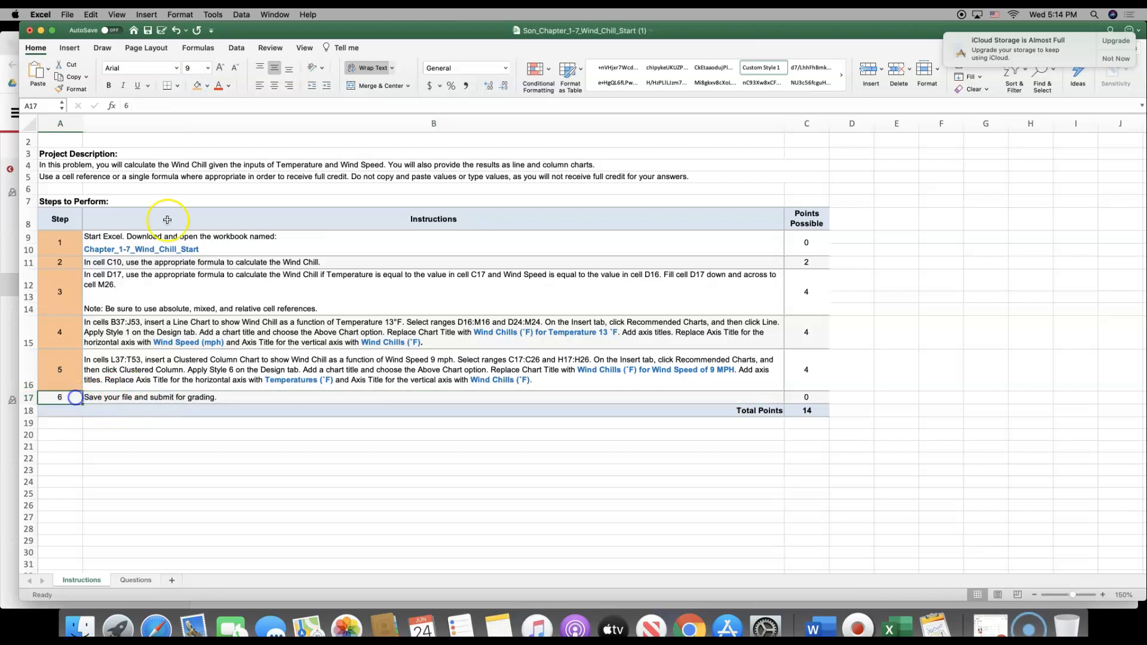
pyautogui.click(148, 31)
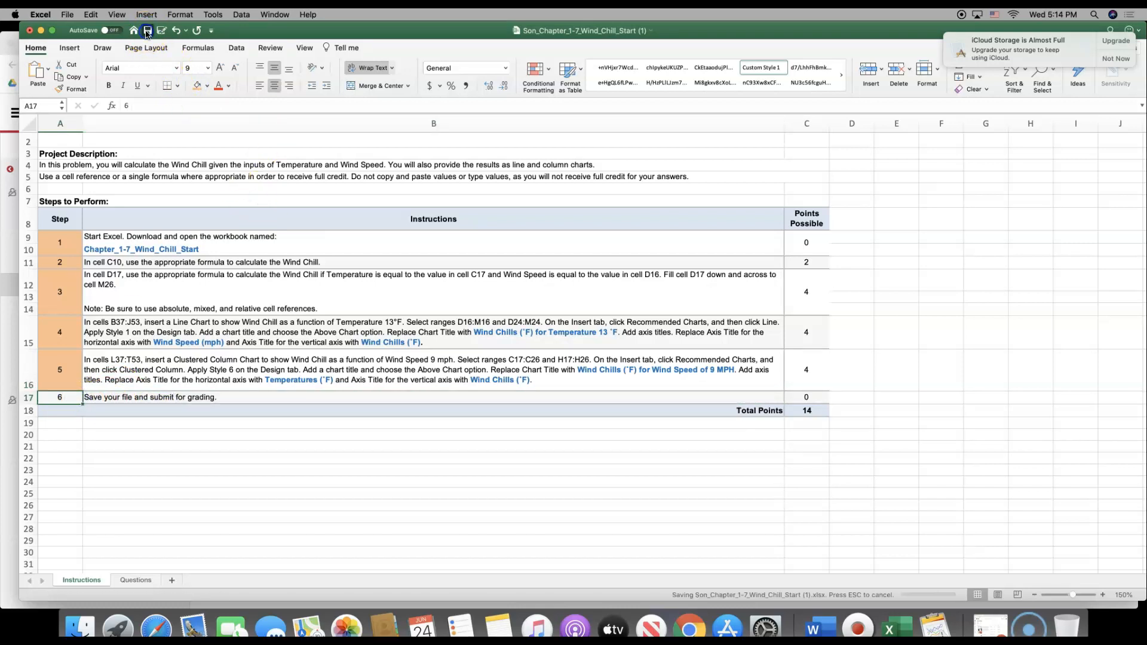
pyautogui.click(67, 14)
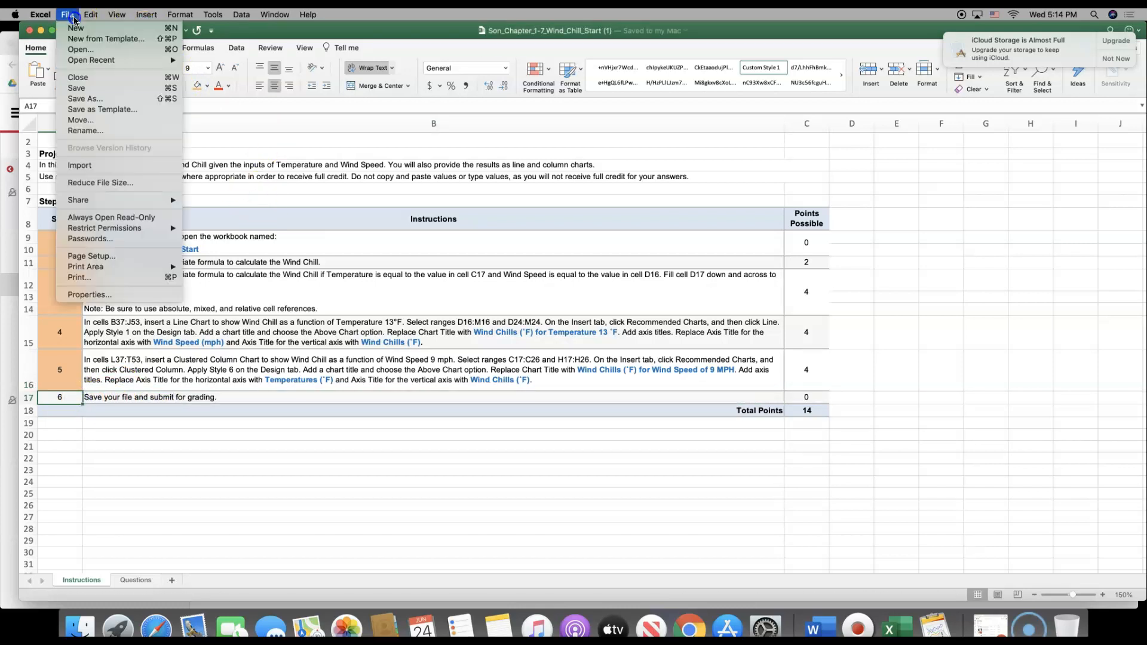
pyautogui.click(86, 95)
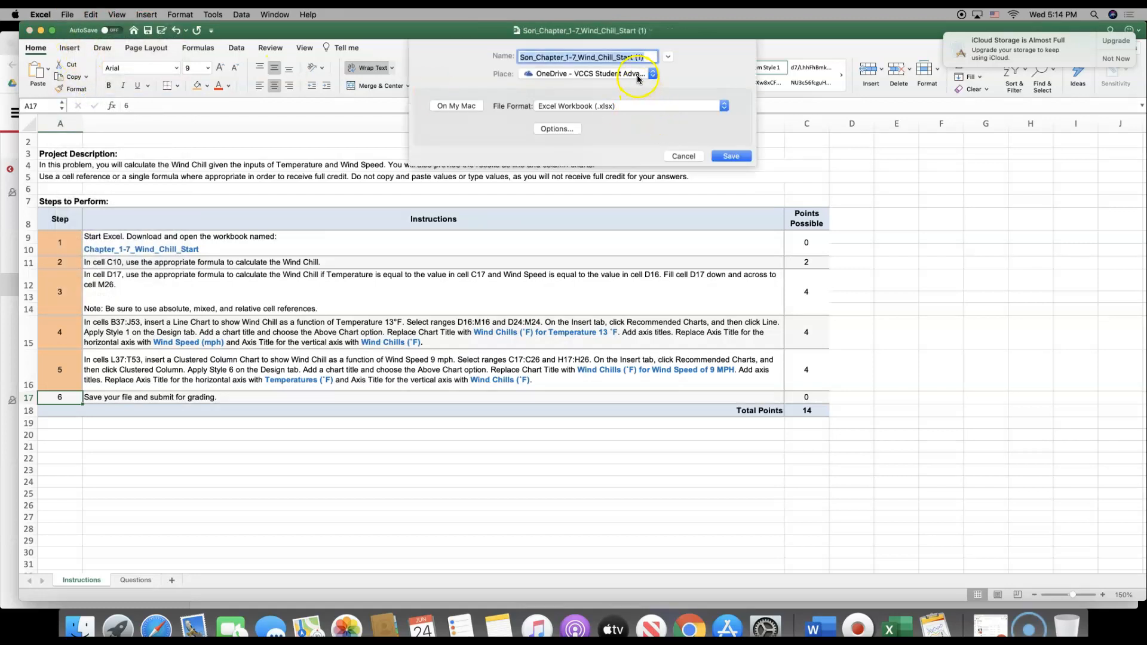
pyautogui.click(639, 78)
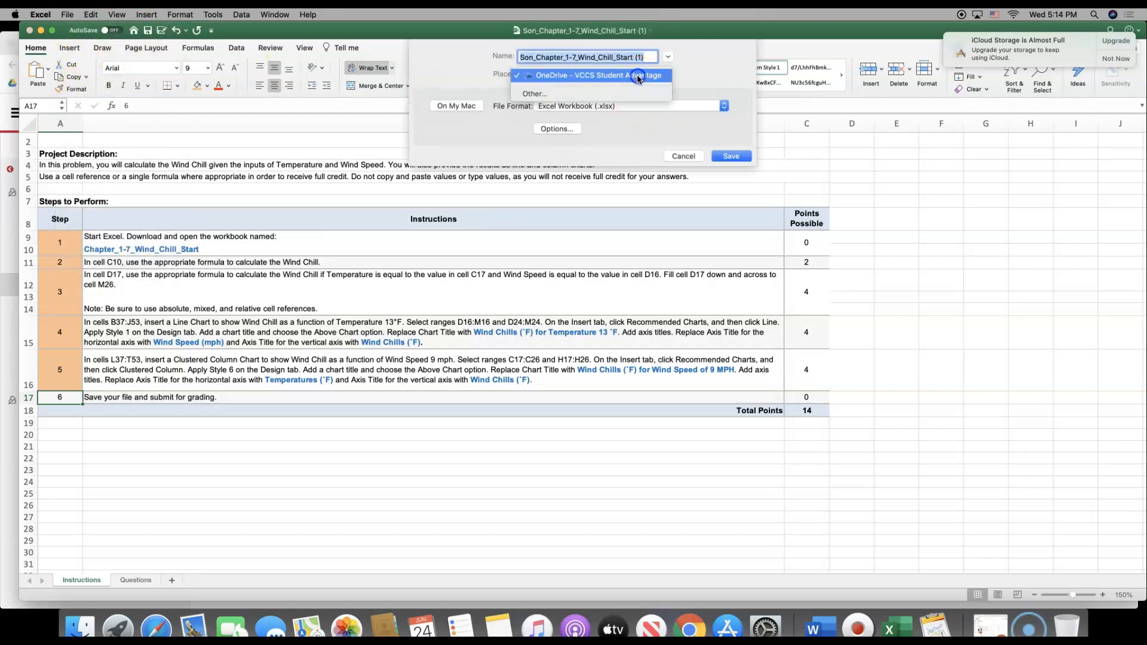
pyautogui.click(447, 106)
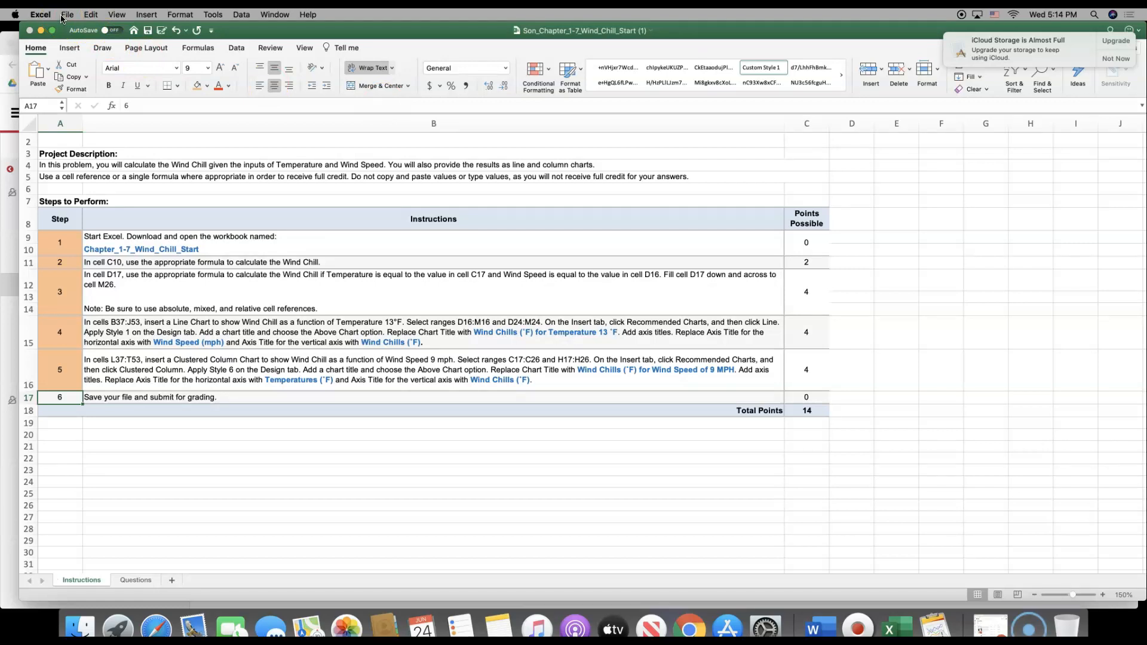
# Start a Save As of the workbook and look through the online save locations before returning to the folders on the Mac
pyautogui.press('super+shift+s')
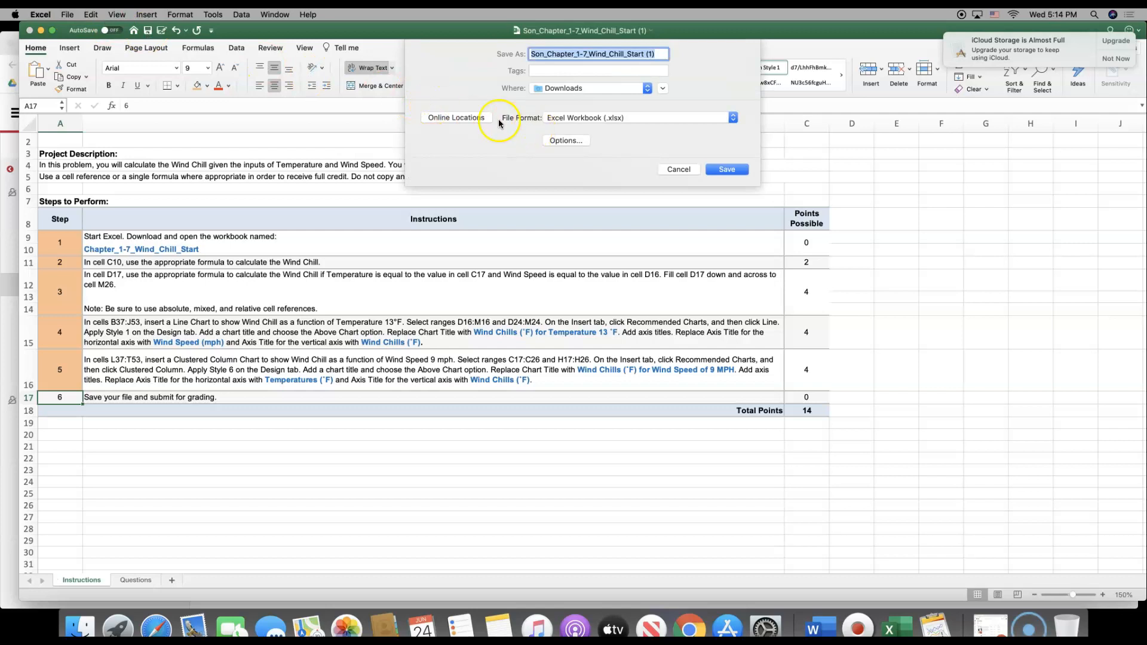
pyautogui.click(476, 119)
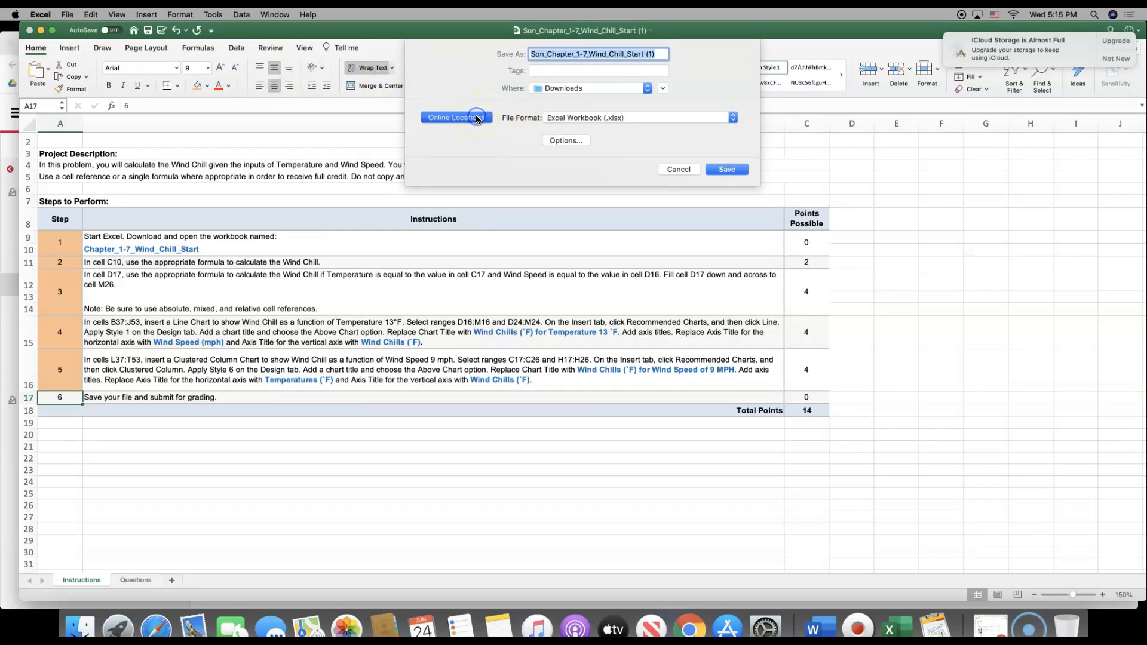
pyautogui.click(529, 74)
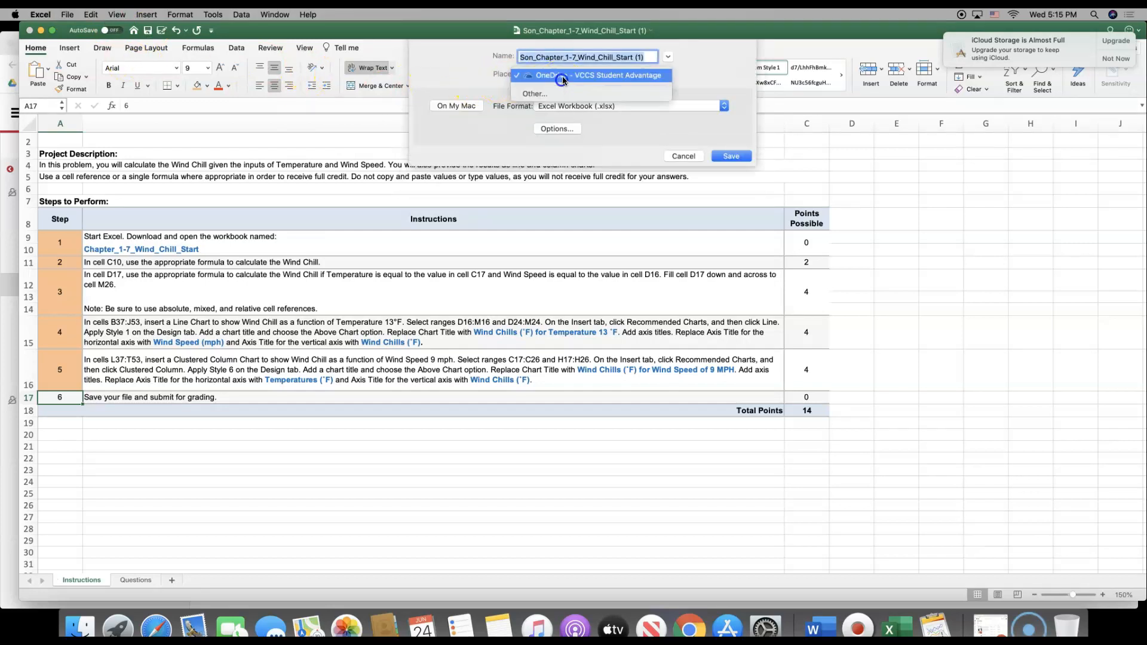
pyautogui.click(559, 94)
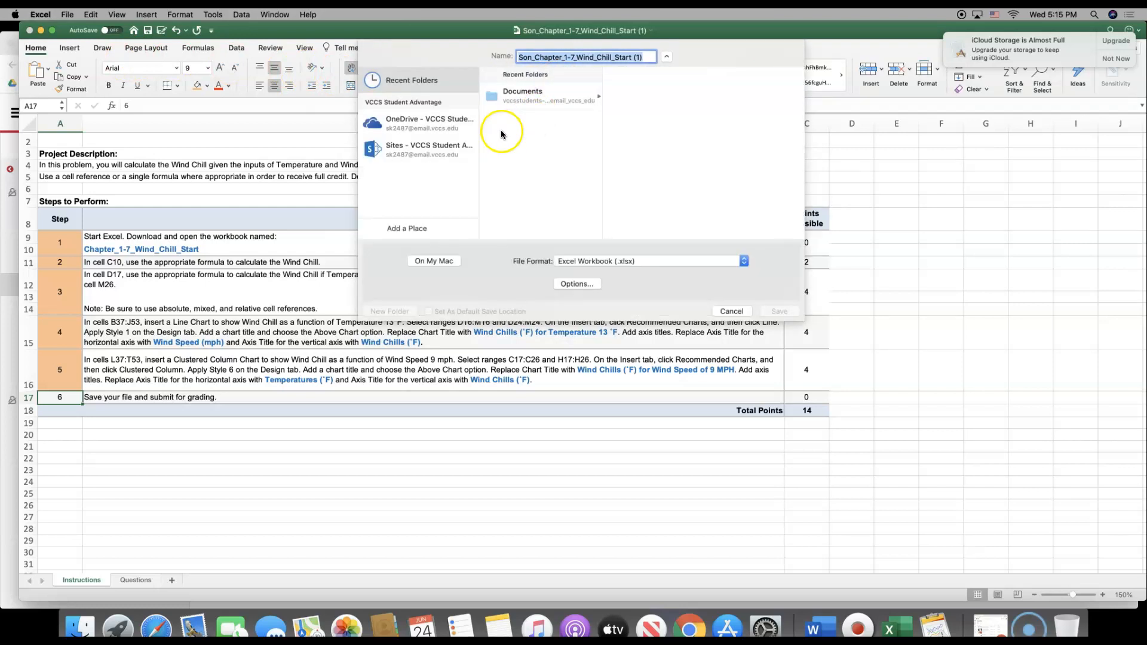
pyautogui.click(432, 260)
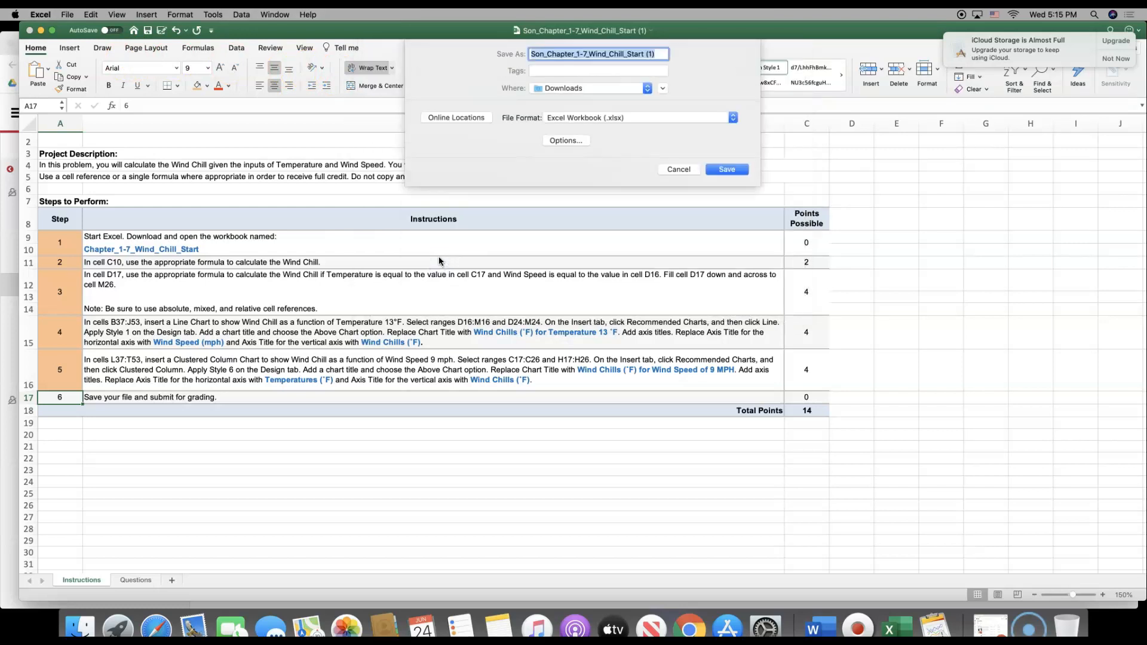
# Try the home, Users, Desktop — iCloud and Downloads folders as the location for the workbook copy
pyautogui.click(559, 88)
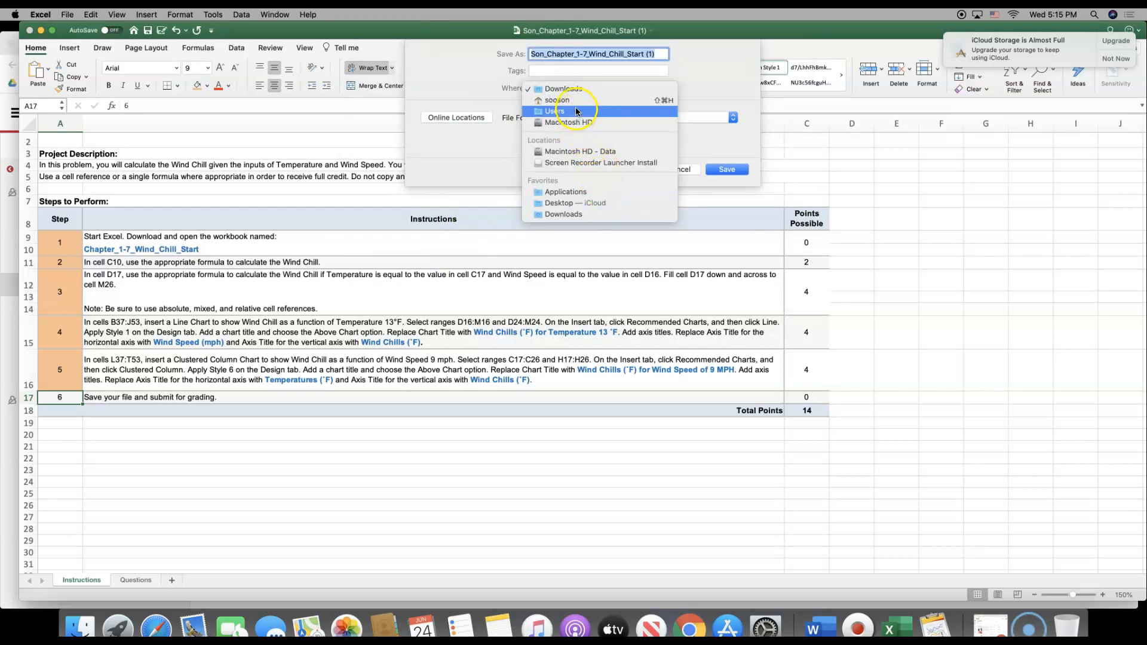
pyautogui.click(576, 100)
pyautogui.click(575, 90)
pyautogui.click(578, 100)
pyautogui.click(576, 90)
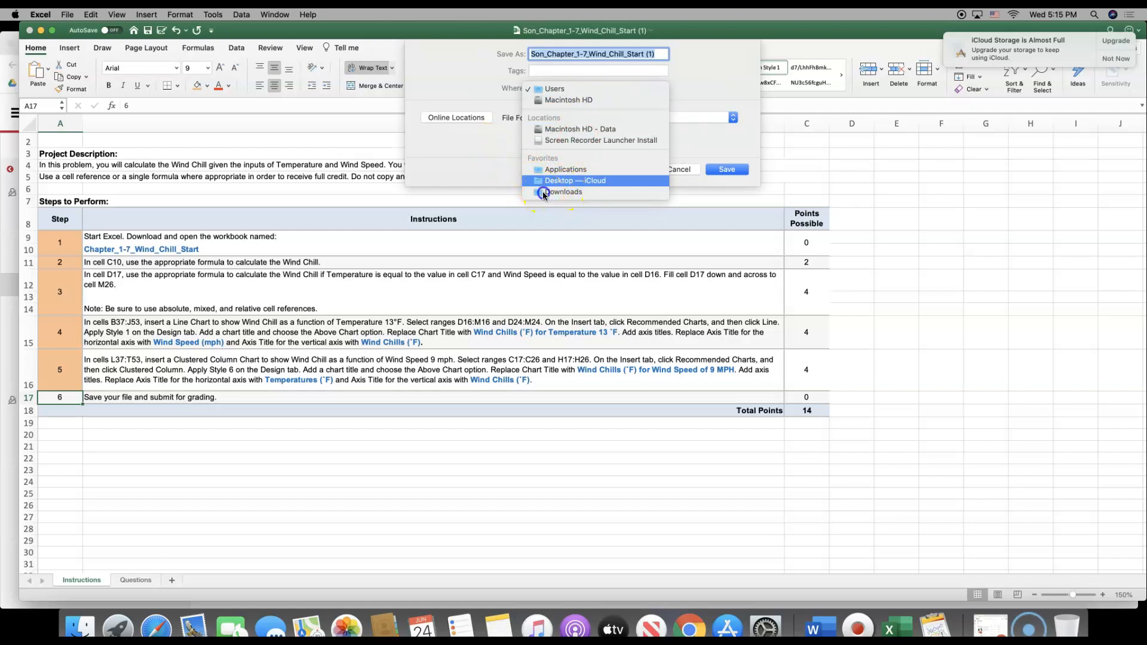
pyautogui.click(544, 192)
pyautogui.click(579, 89)
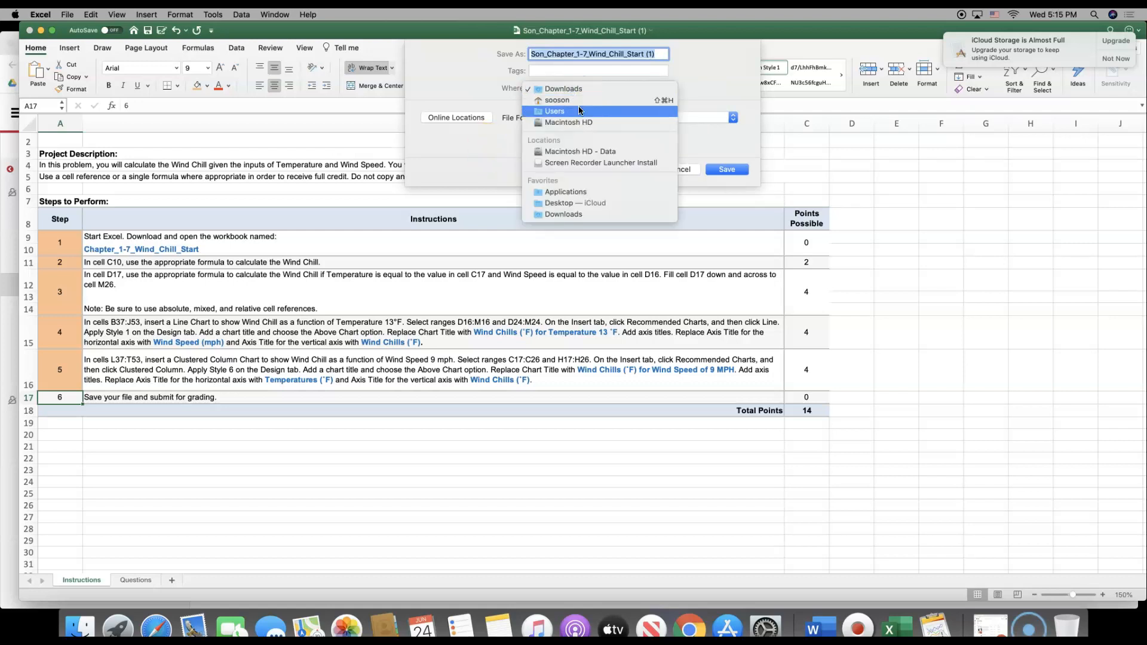
pyautogui.click(579, 110)
pyautogui.click(579, 89)
pyautogui.click(598, 88)
pyautogui.click(598, 87)
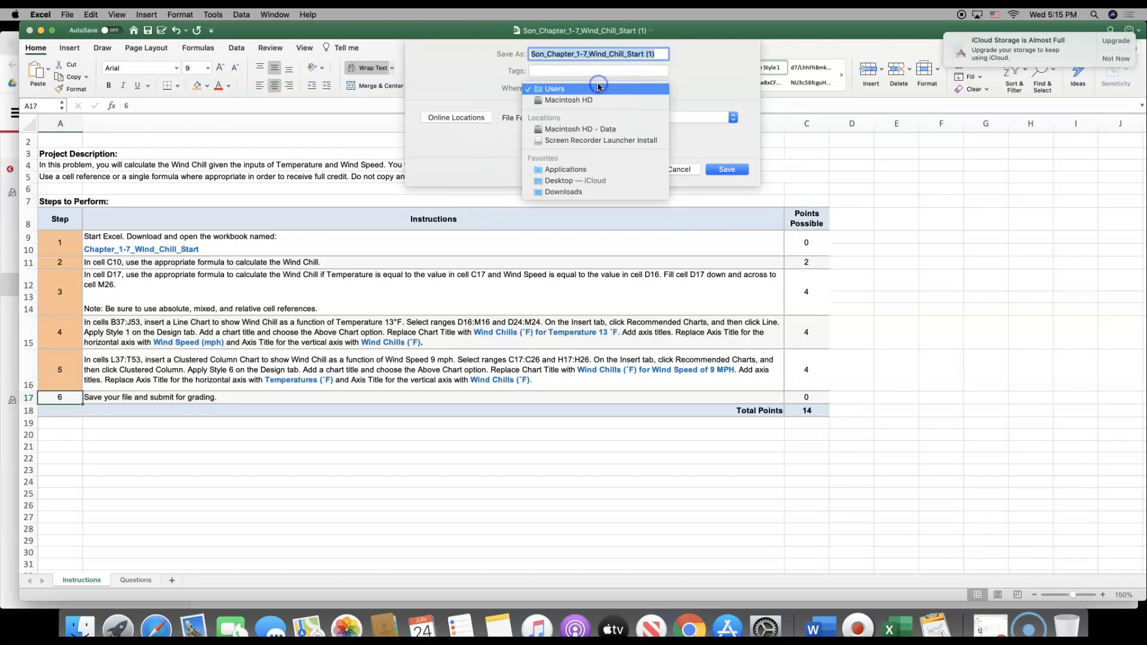
pyautogui.click(587, 187)
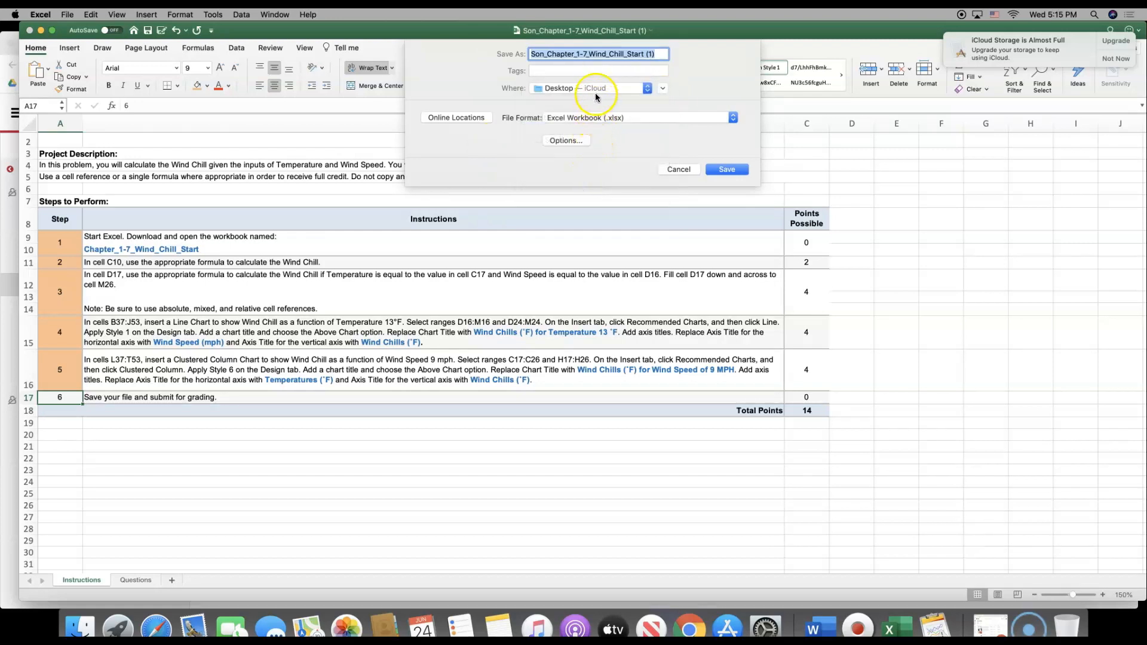
pyautogui.click(598, 90)
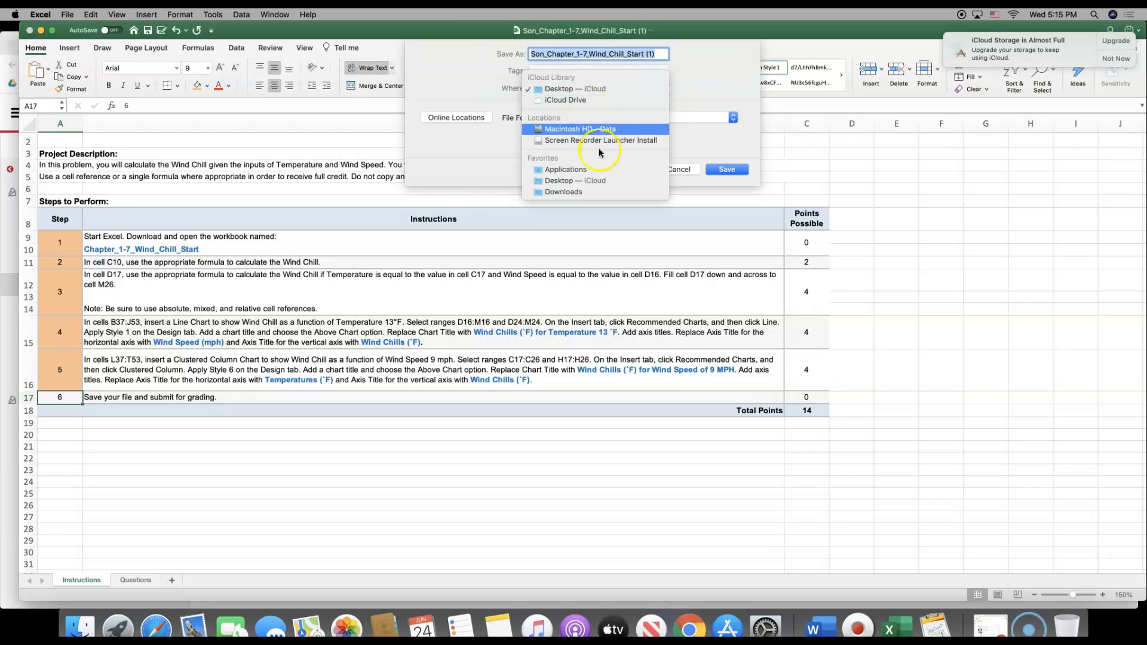
pyautogui.click(597, 190)
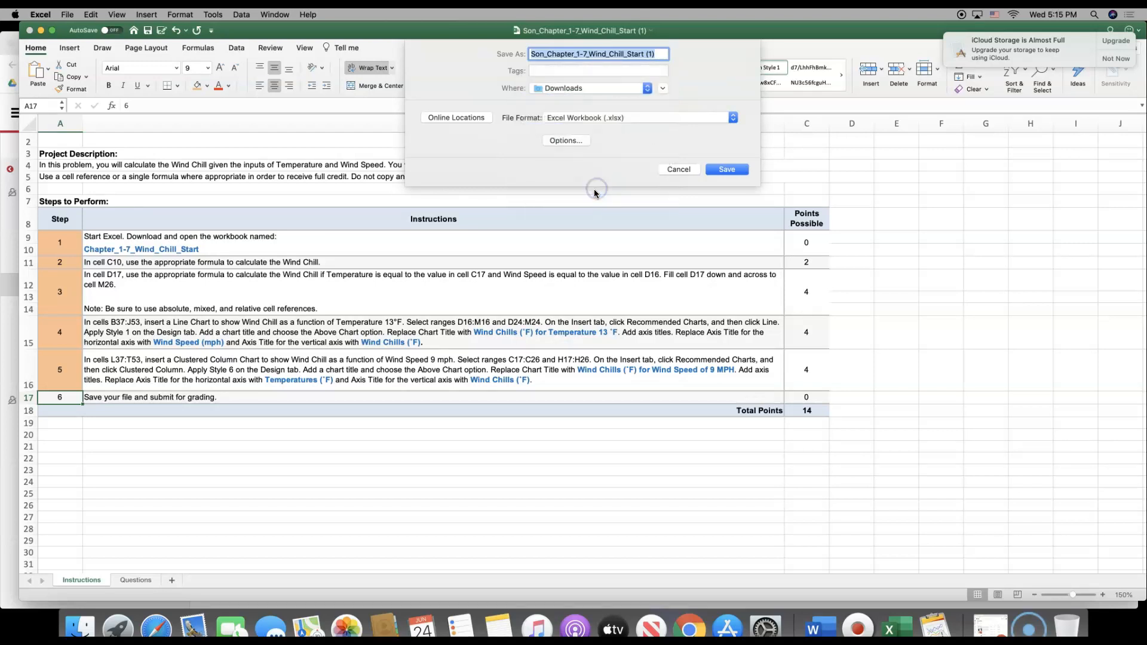
# Save a copy of the workbook in the iCloud Desktop folder as an Excel Workbook (.xlsx) and close it
pyautogui.click(664, 88)
pyautogui.click(396, 188)
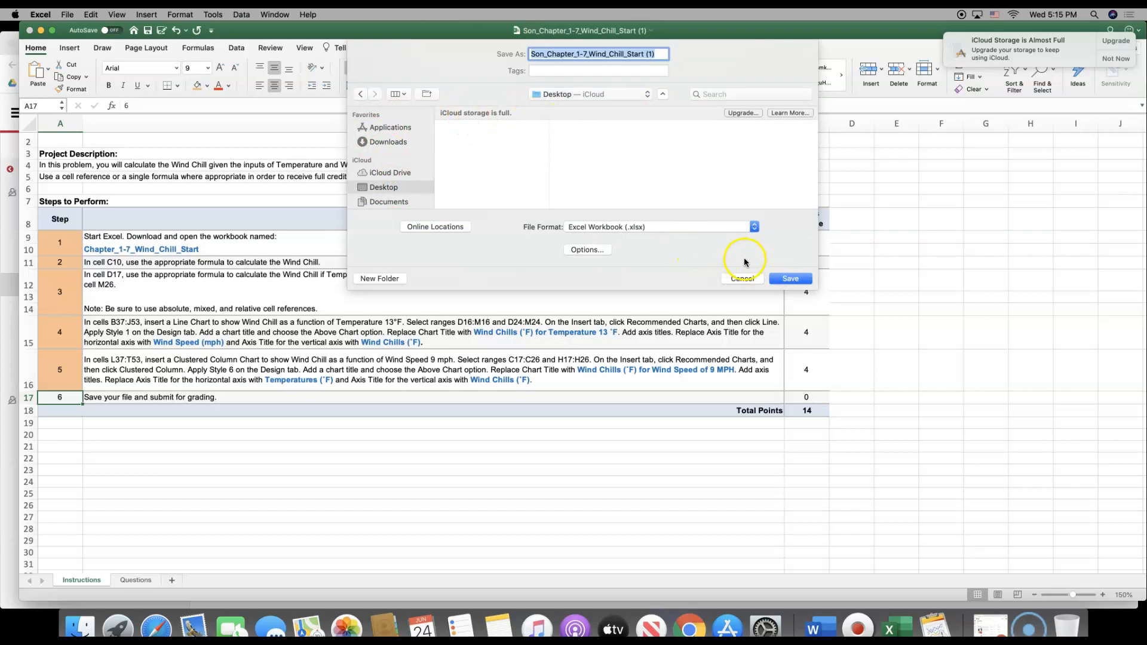
pyautogui.click(780, 280)
pyautogui.click(29, 34)
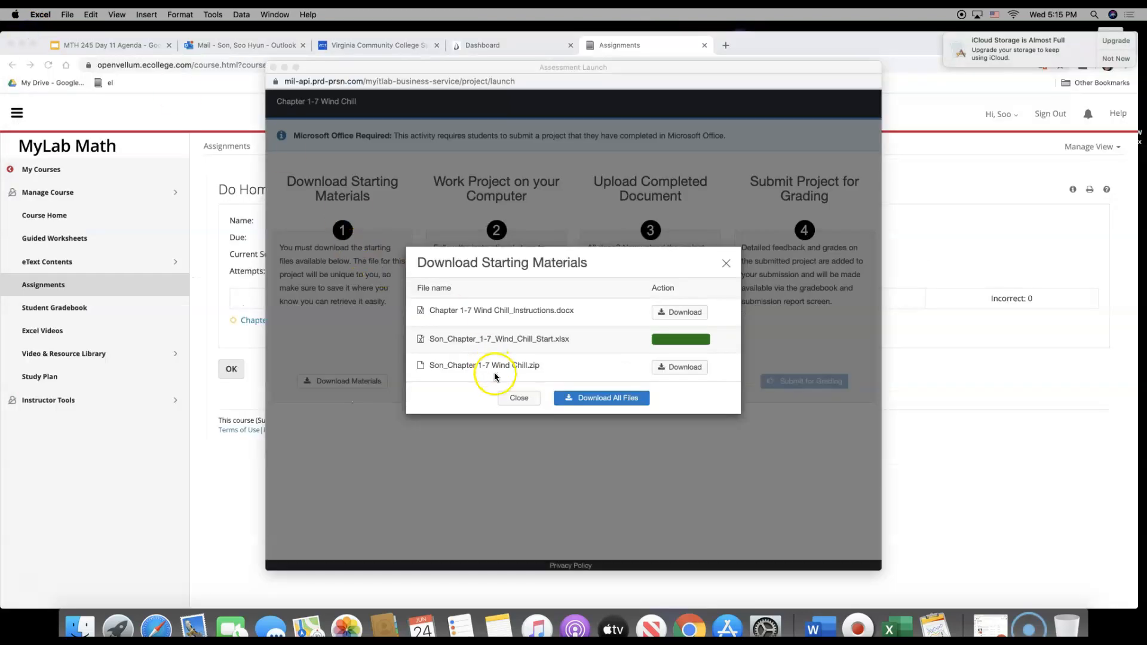
# Upload the finished Wind Chill workbook from the iCloud Desktop folder as the project's completed document
pyautogui.click(515, 399)
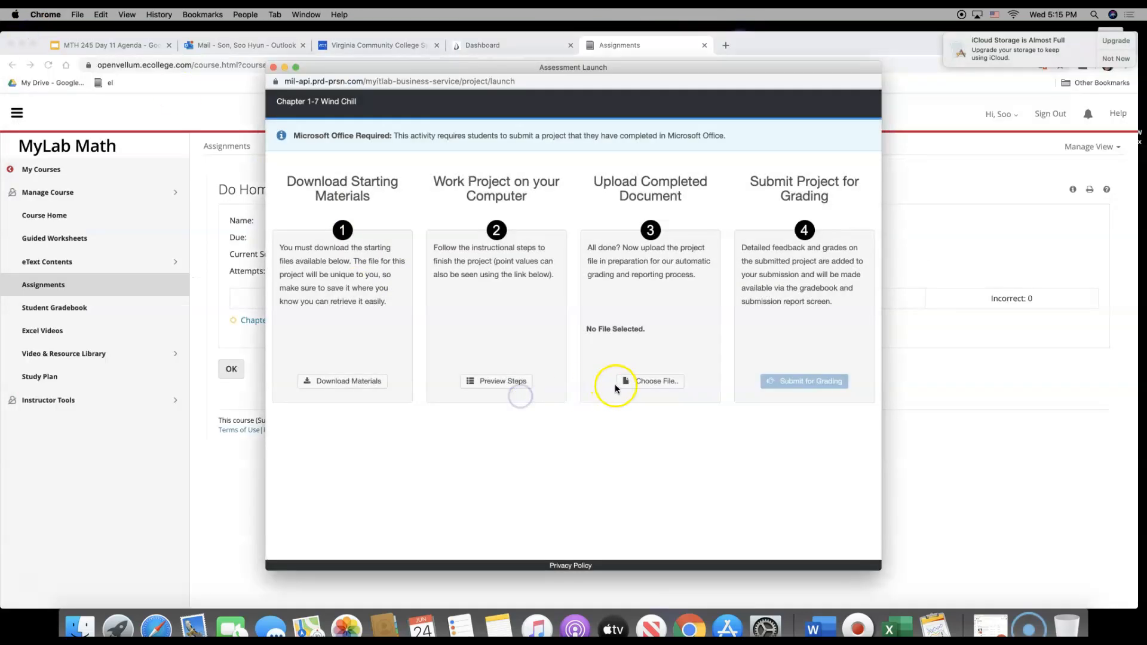
pyautogui.click(641, 385)
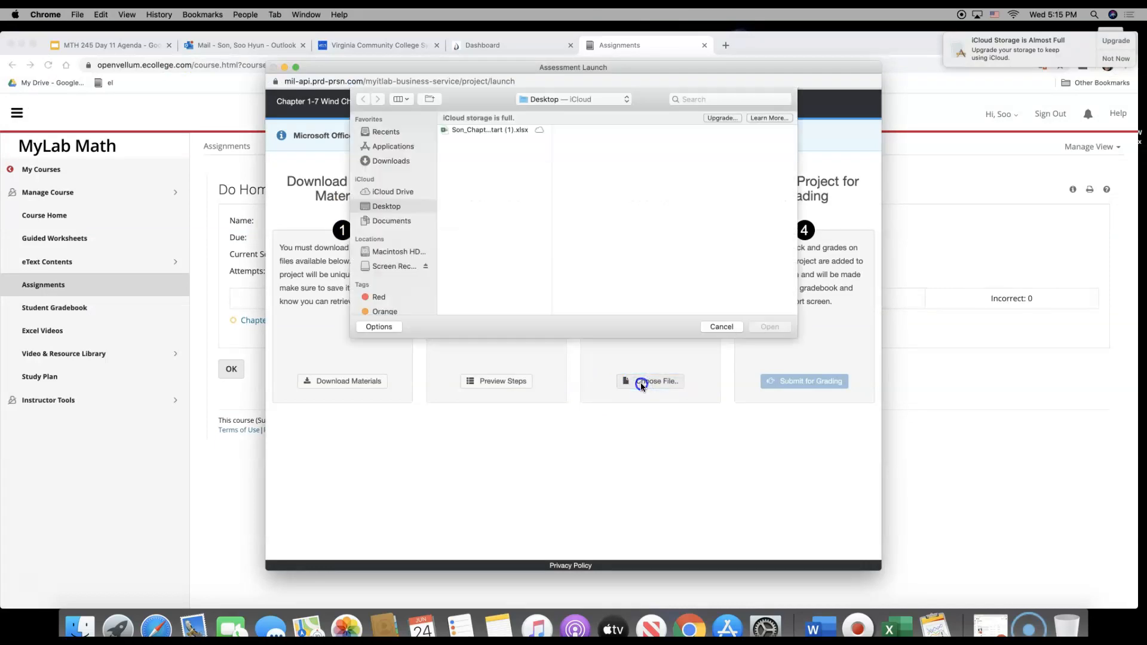
pyautogui.click(491, 130)
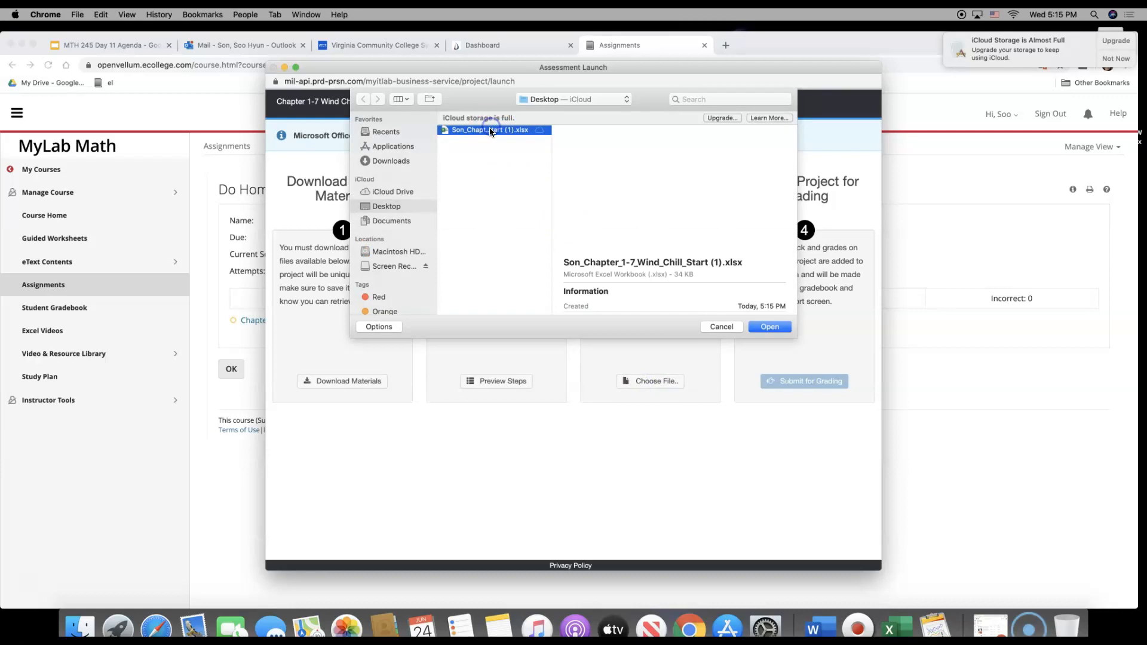
pyautogui.click(770, 326)
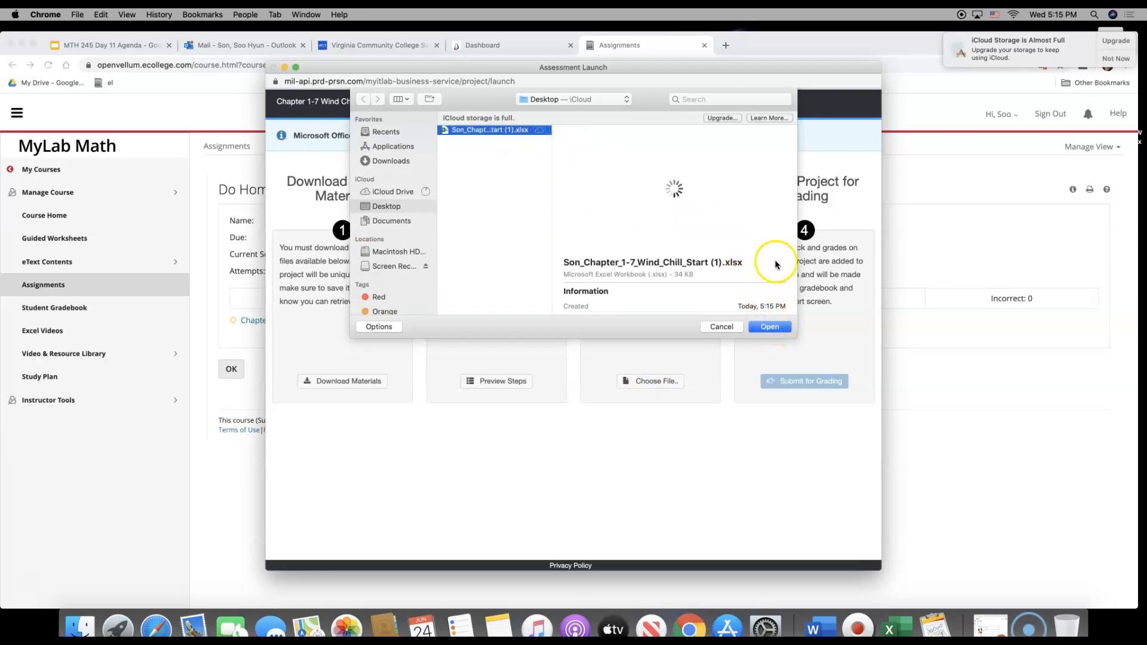
pyautogui.moveTo(839, 241); pyautogui.dragTo(843, 242)
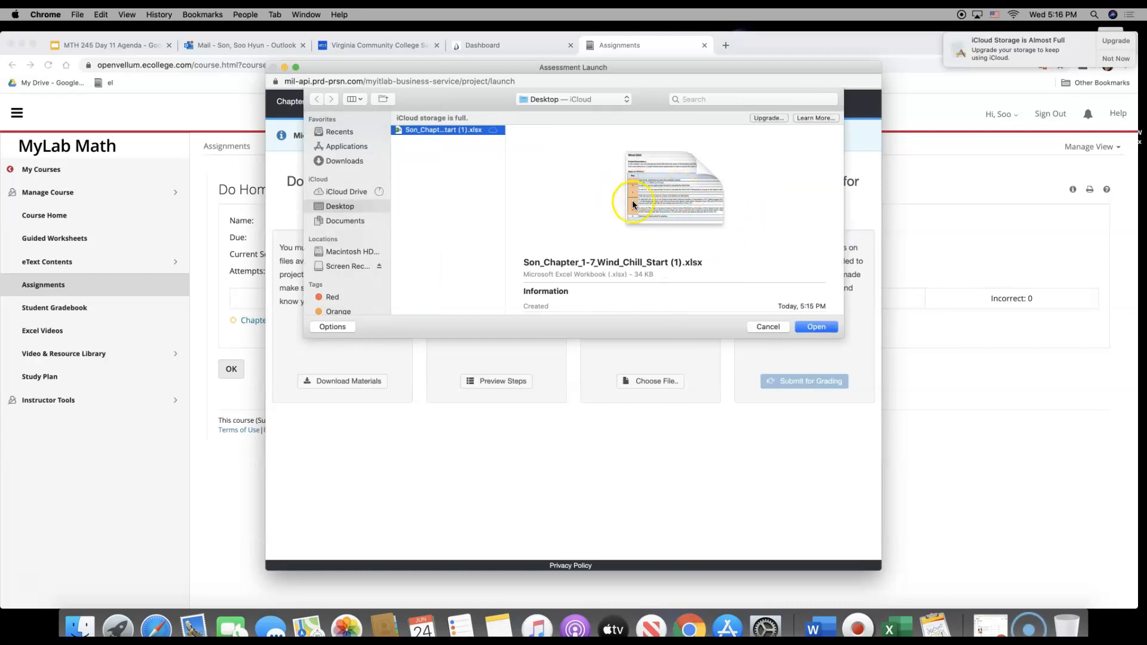
pyautogui.click(816, 326)
pyautogui.click(657, 380)
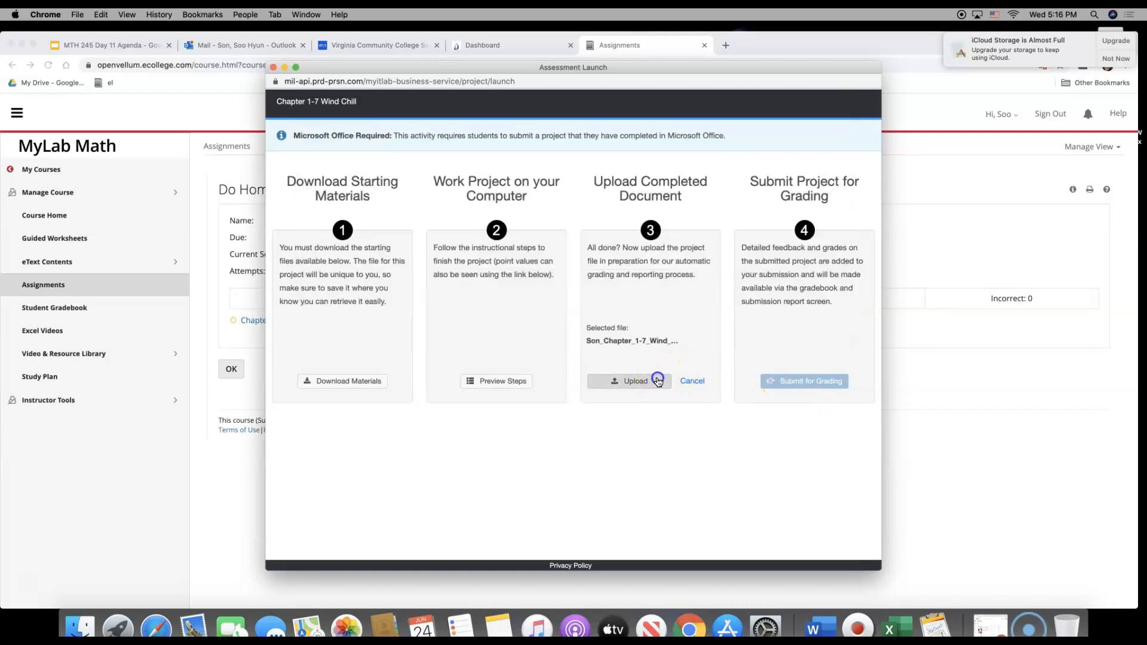
# Submit the uploaded Chapter 1-7 Wind Chill project for grading, close the project and return to the assignments list
pyautogui.click(788, 383)
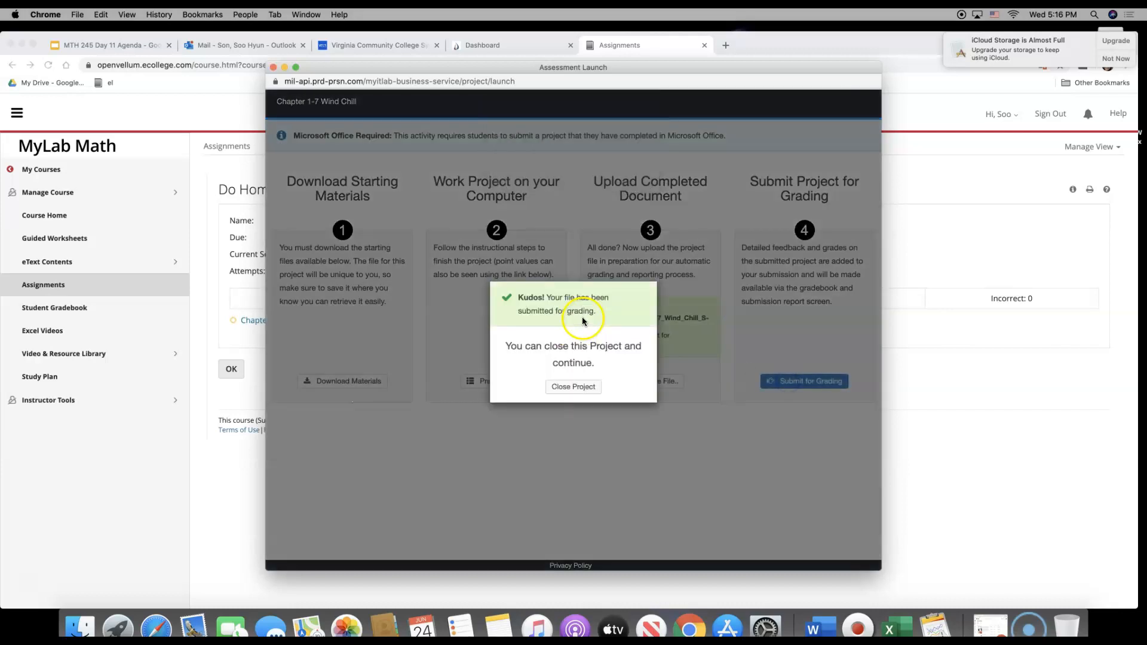
pyautogui.click(559, 387)
pyautogui.click(231, 369)
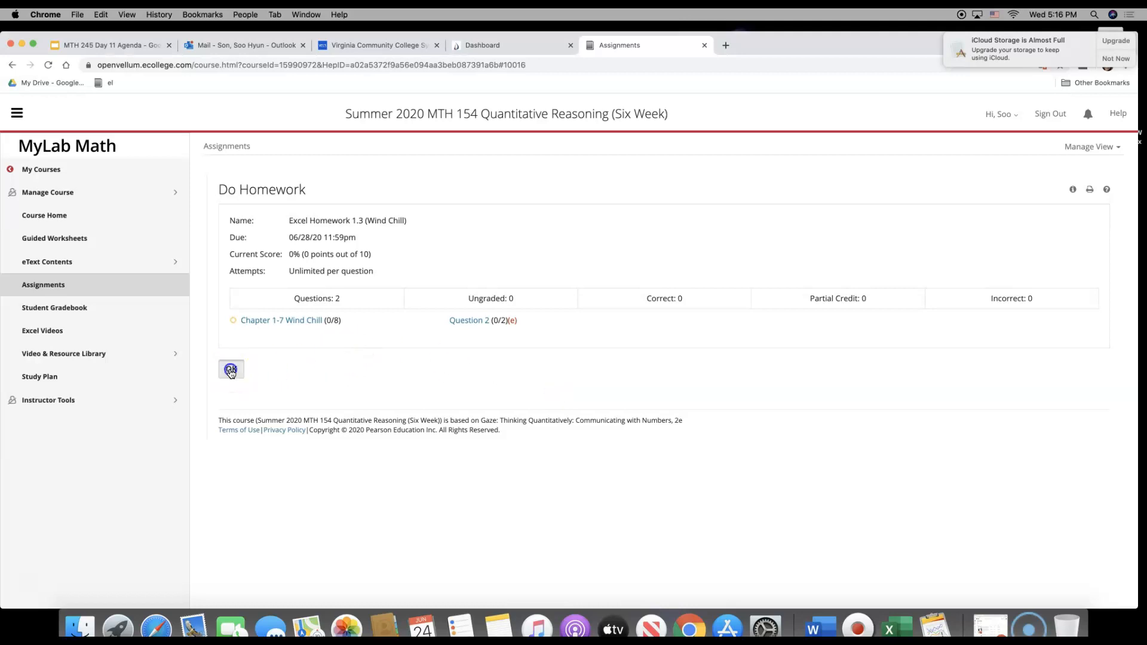
# Reopen Excel Homework 1.3 (Wind Chill) from the assignments list to check its current score
pyautogui.scroll(-15, 292, 378)
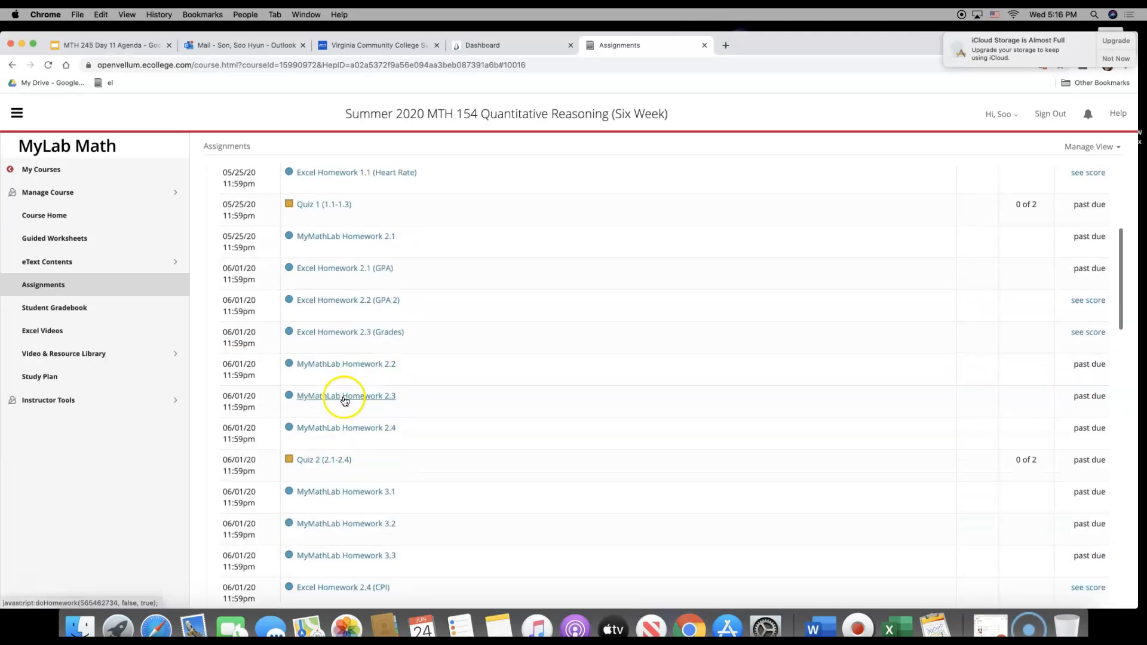
pyautogui.scroll(-7, 717, 424)
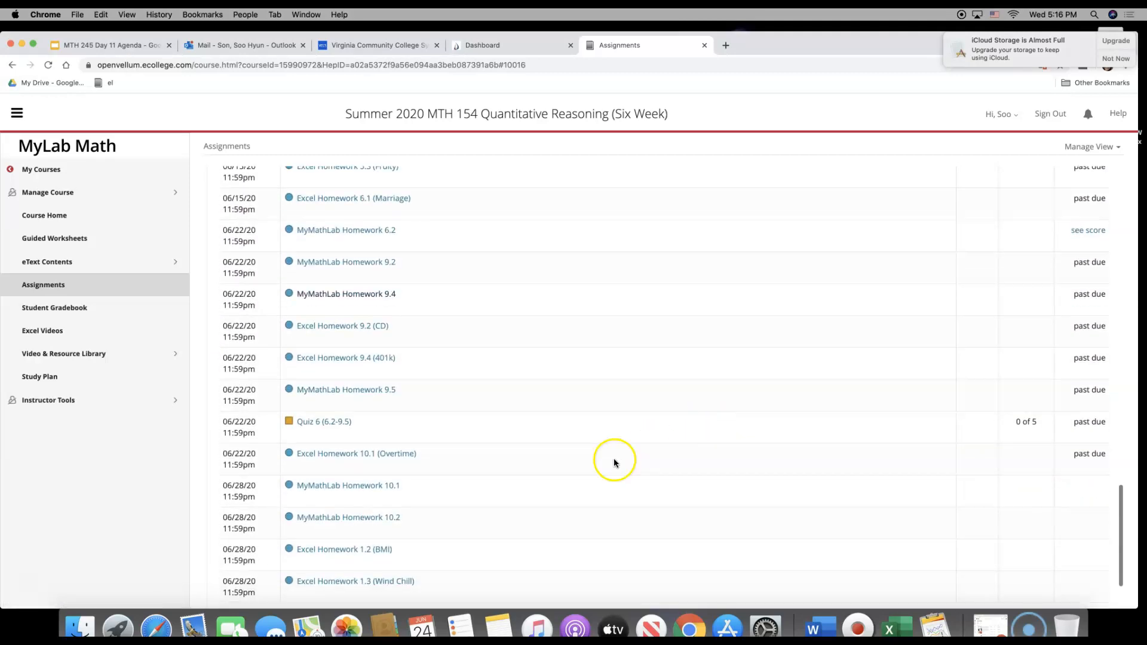
pyautogui.click(409, 580)
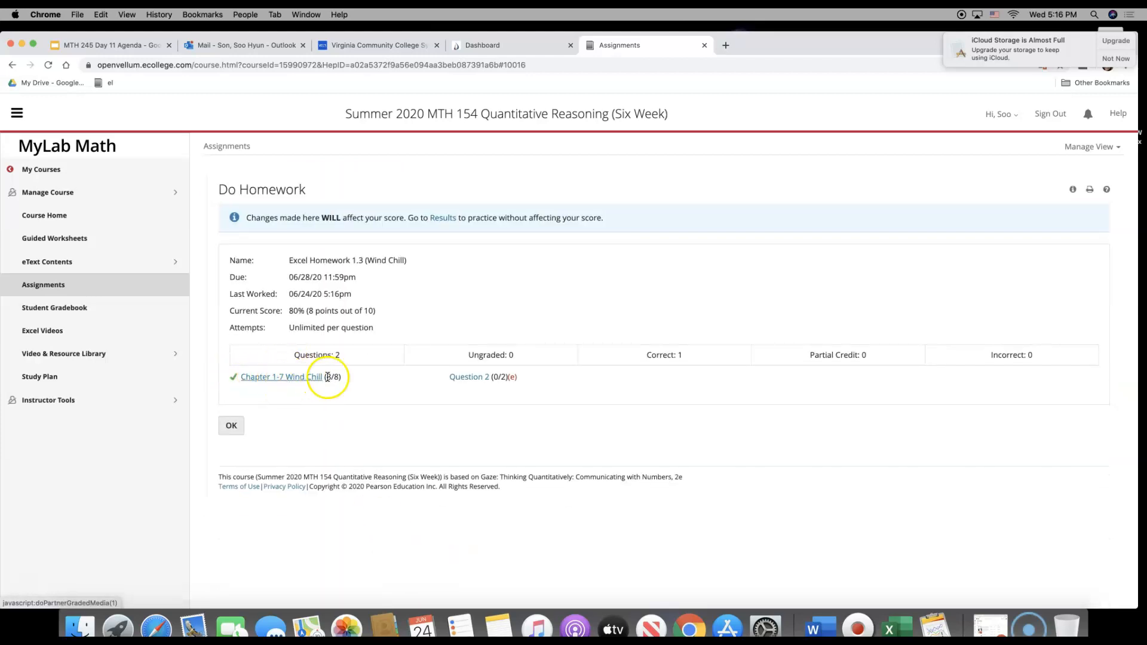
# Open the Student Gradebook review of Excel Homework 1.3 (Wind Chill) and continue to the Chapter 1-7 Wind Chill project review
pyautogui.click(84, 311)
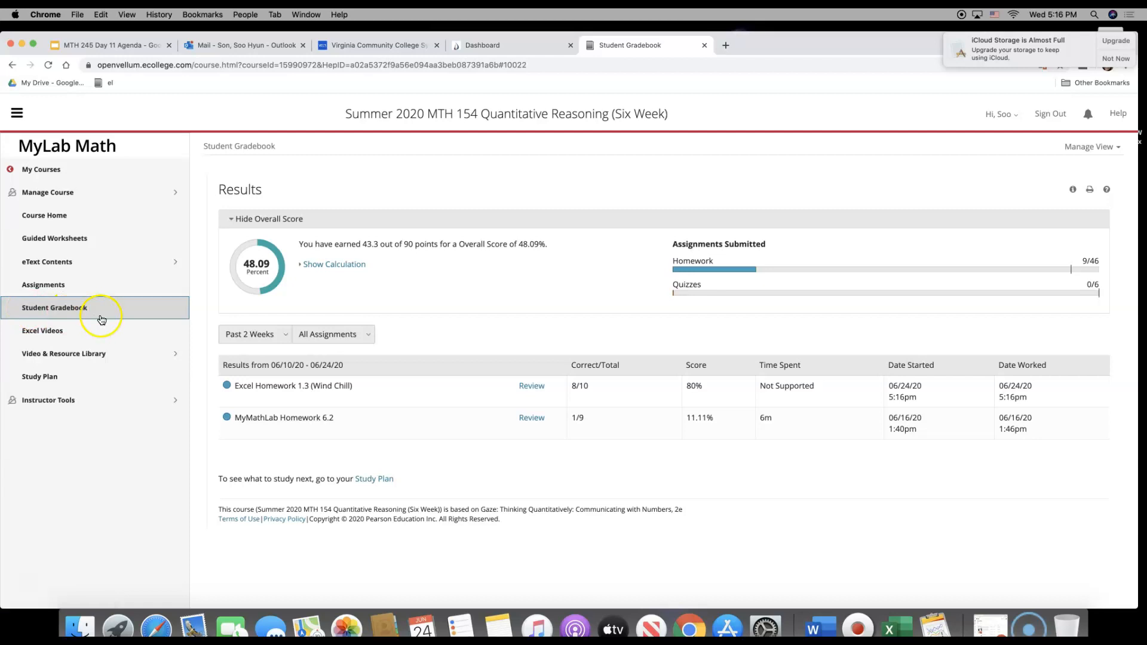
pyautogui.click(532, 386)
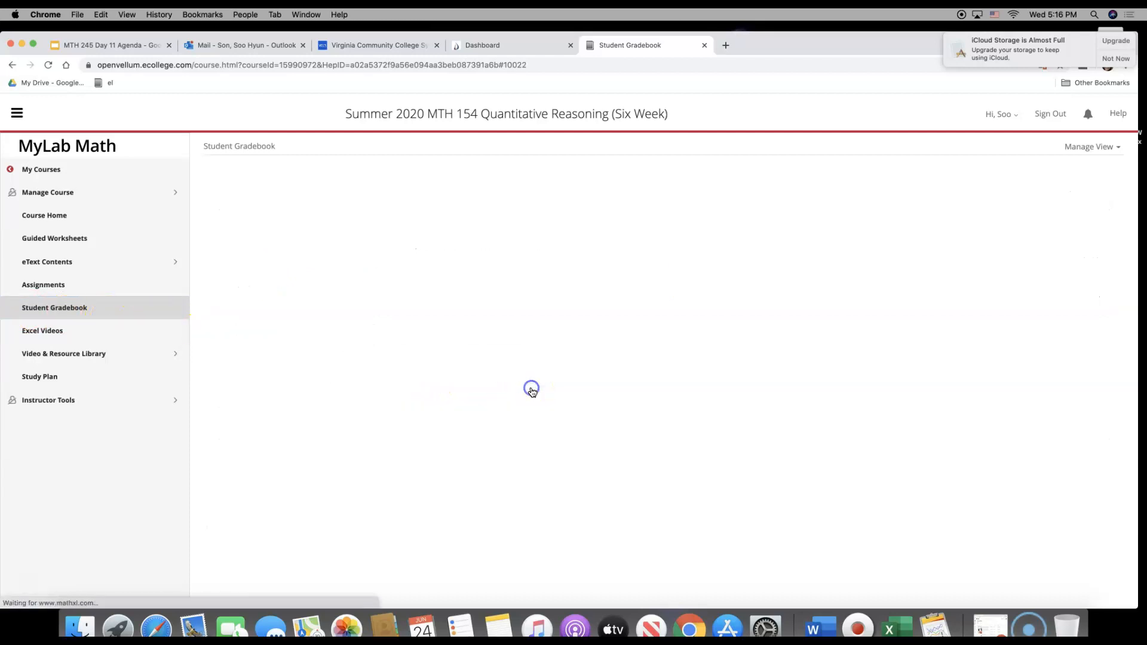
pyautogui.click(289, 377)
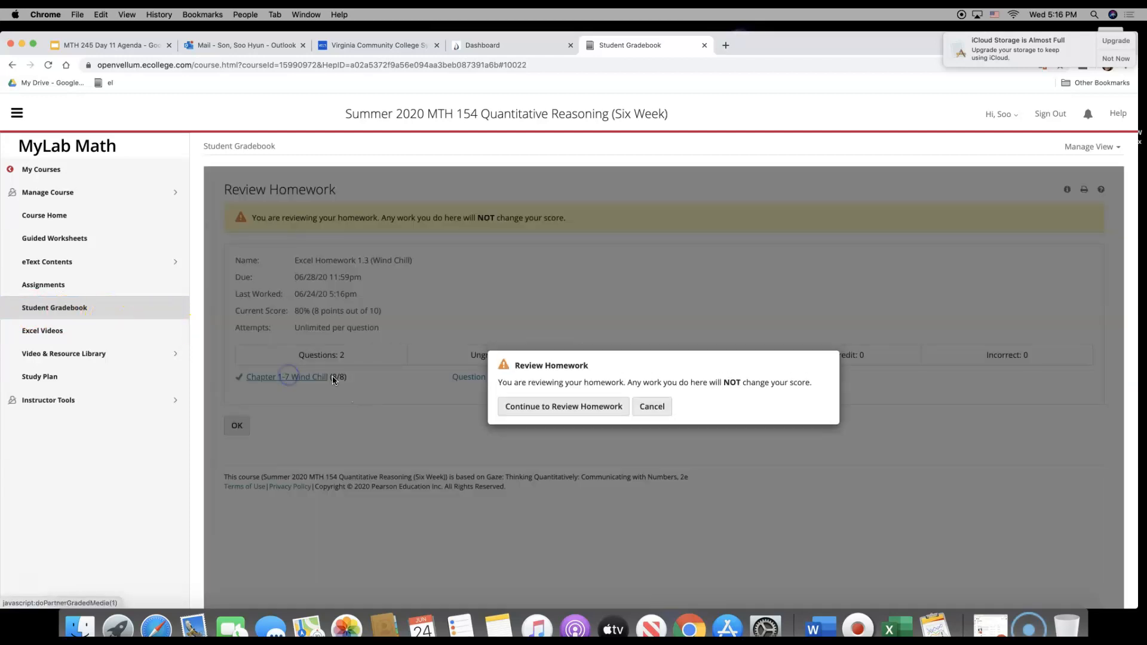
pyautogui.click(596, 410)
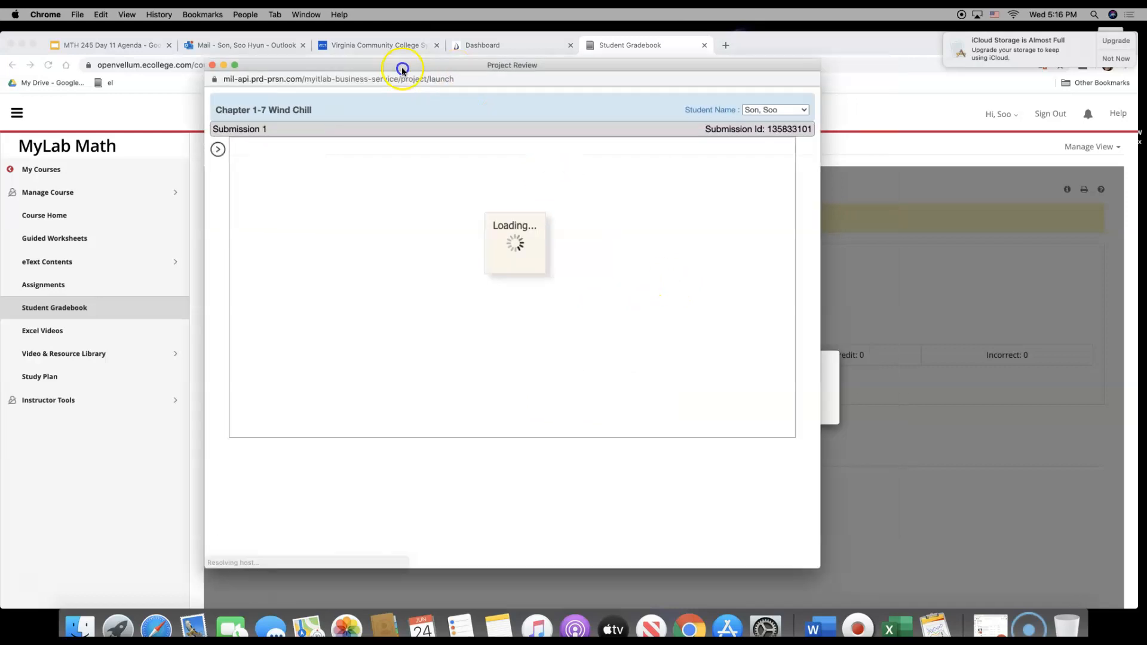
# Examine the earned and possible points for each instruction on the project's score card, and return to the Review Homework page
pyautogui.moveTo(402, 71); pyautogui.dragTo(370, 68)
pyautogui.moveTo(578, 302)
pyautogui.mouseDown()
pyautogui.moveTo(551, 302)
pyautogui.moveTo(596, 300)
pyautogui.mouseUp()
pyautogui.click(596, 396)
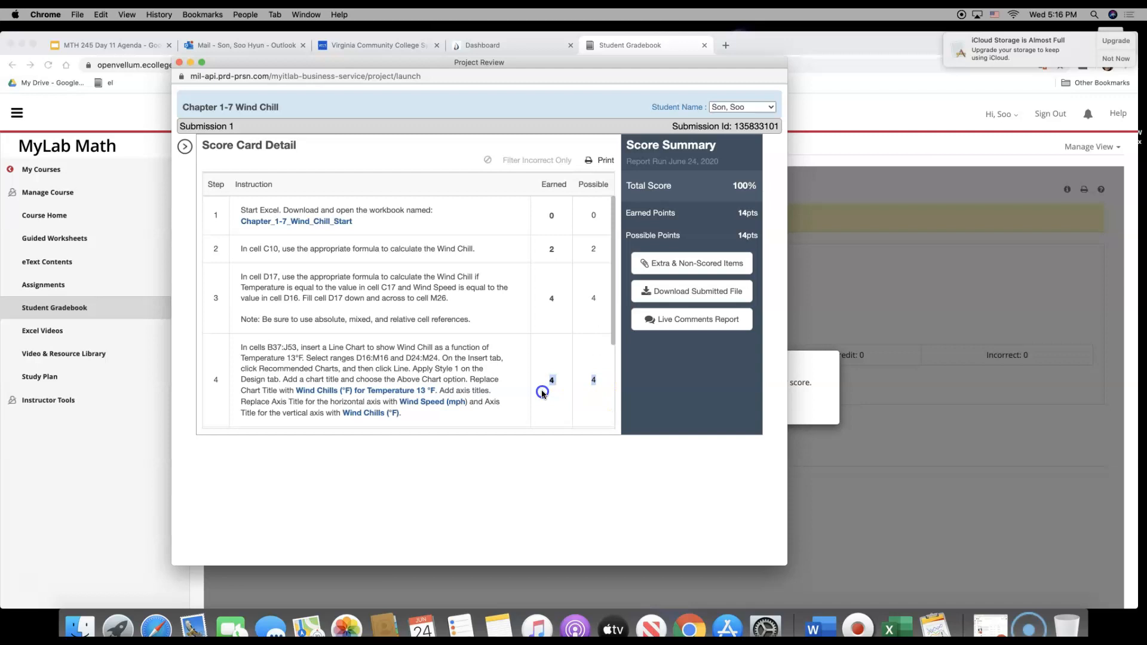
pyautogui.scroll(-5, 537, 381)
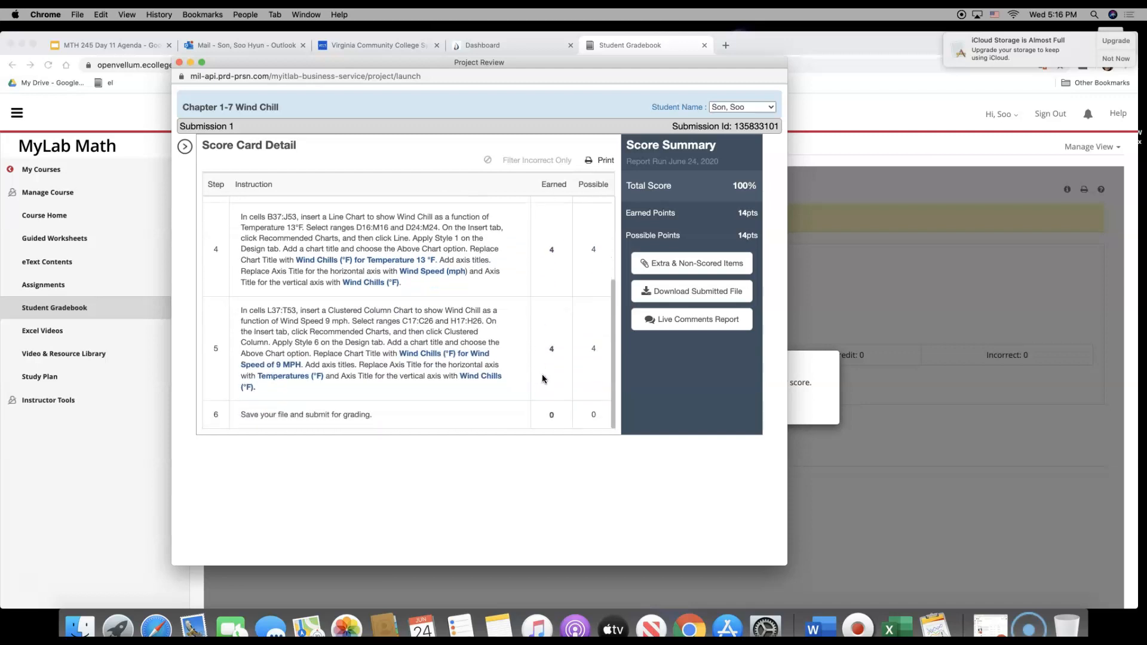
pyautogui.moveTo(550, 350); pyautogui.dragTo(588, 352)
pyautogui.scroll(4, 591, 353)
pyautogui.scroll(1, 596, 352)
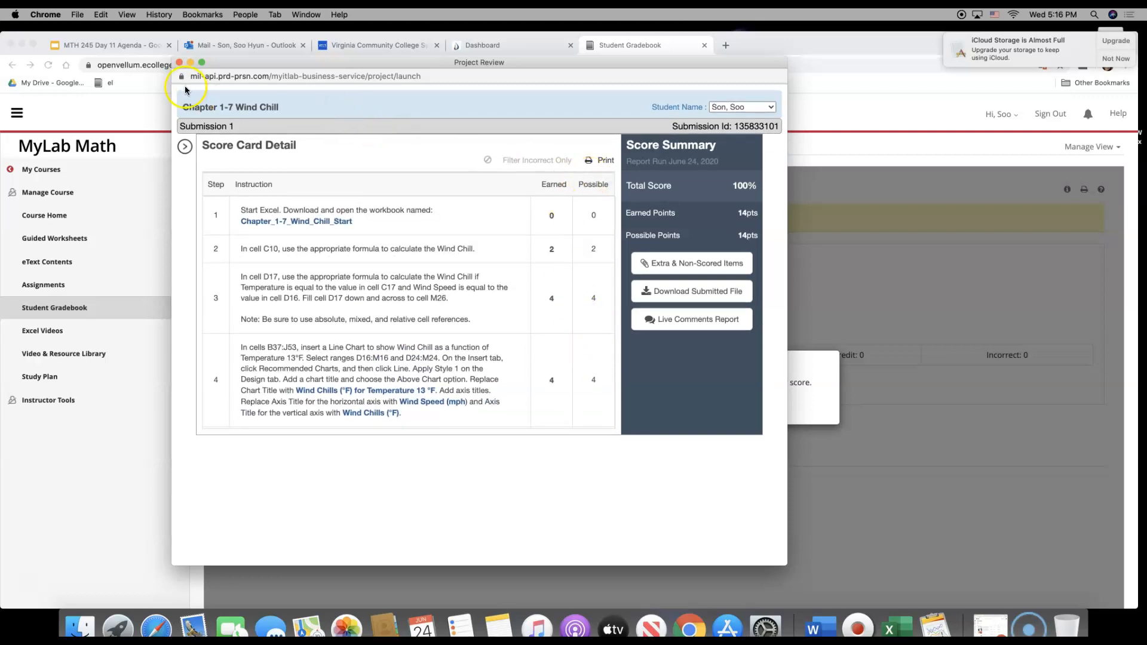
pyautogui.click(178, 63)
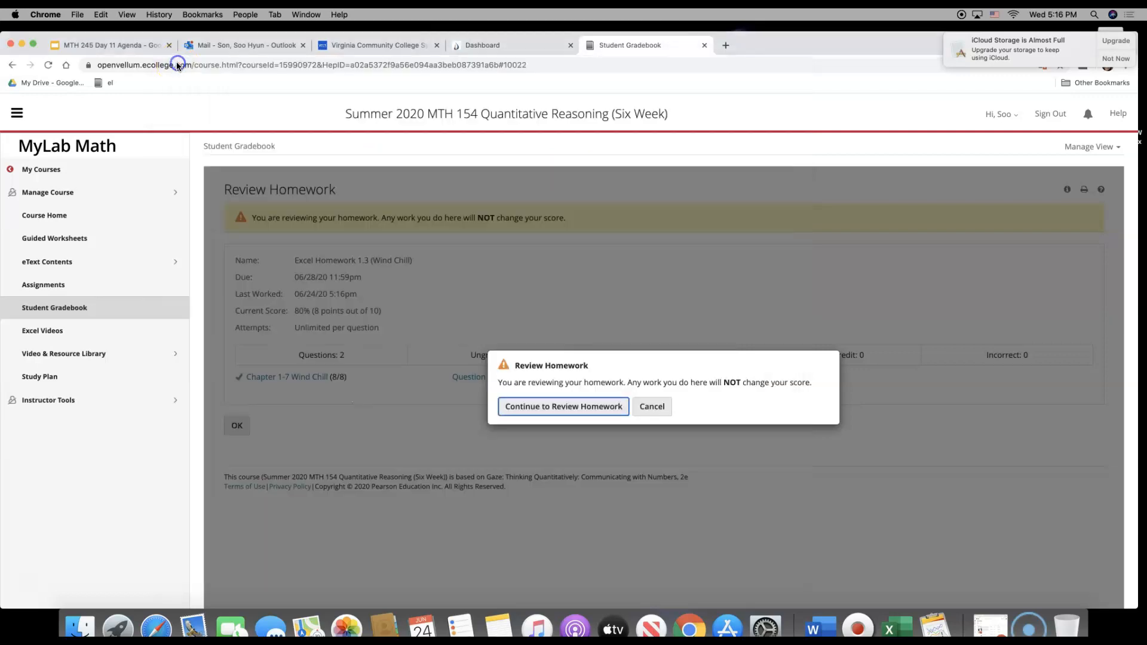
pyautogui.click(651, 408)
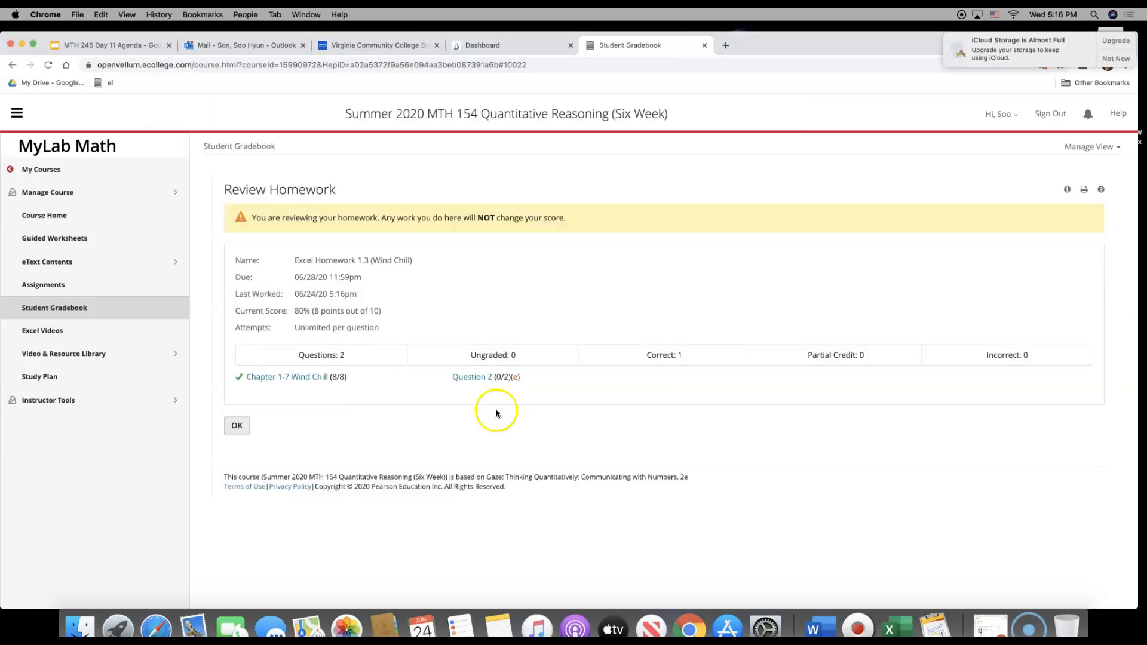
pyautogui.scroll(-1, 291, 394)
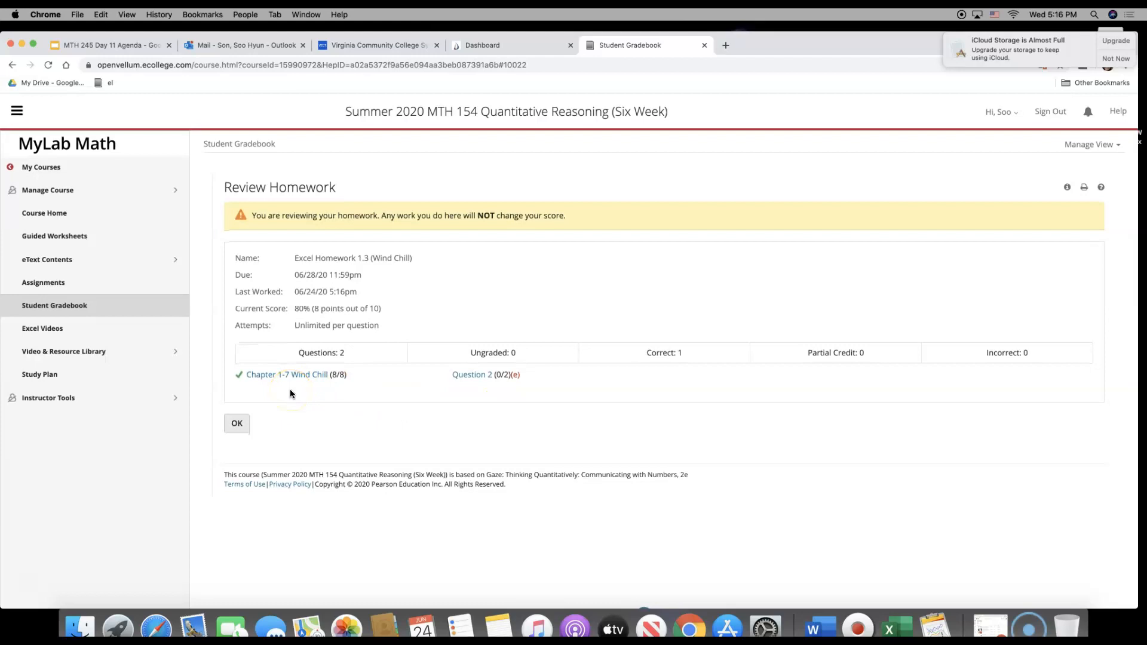